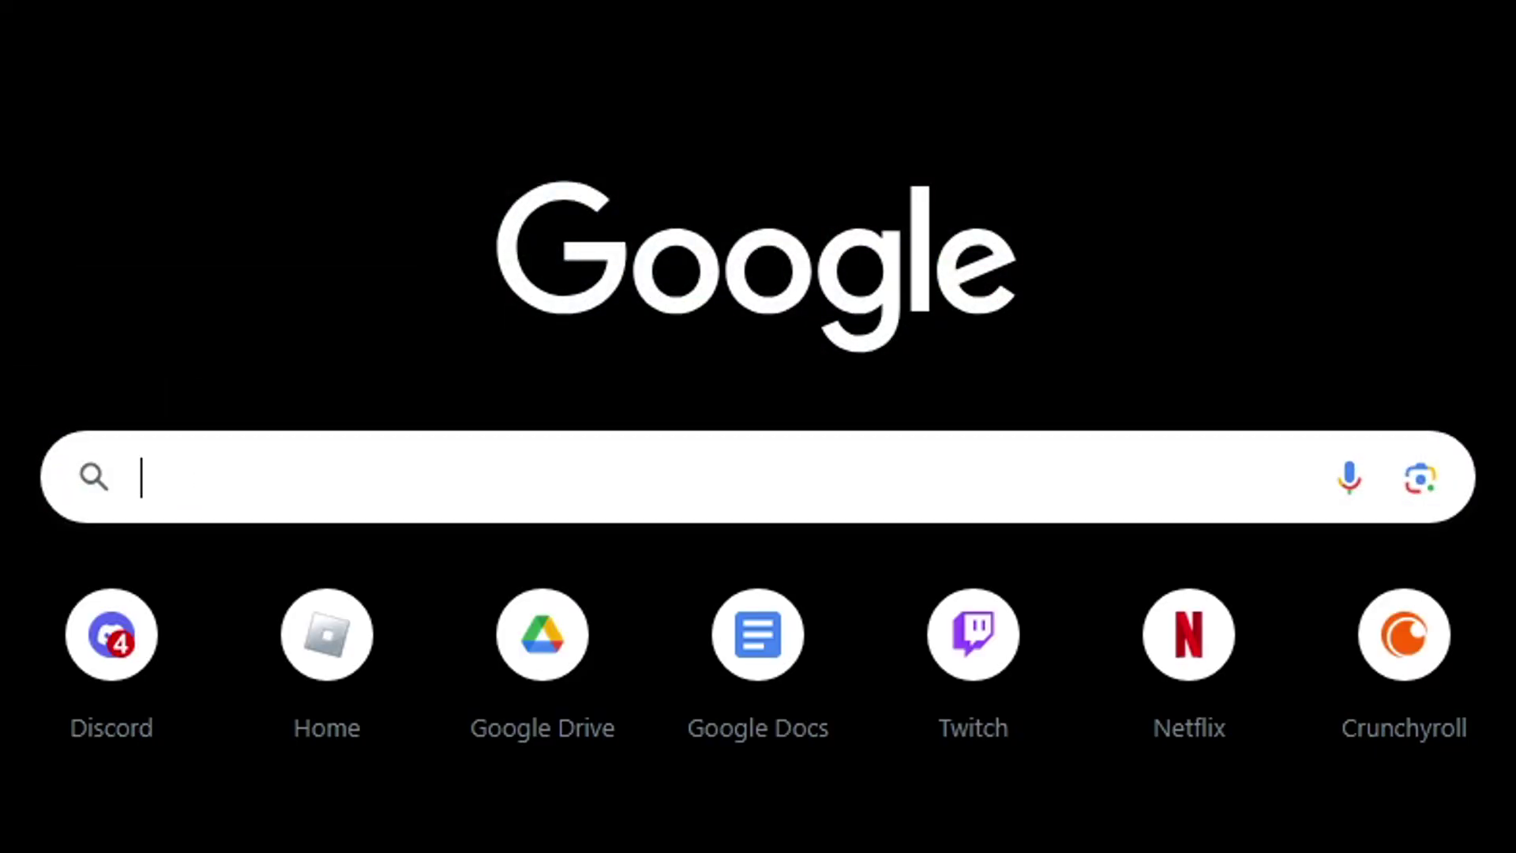
Step: Search for suyu.dev and download the Windows package from the suyu Releases page
type("suyu.dev/suyu/suyu/releases")
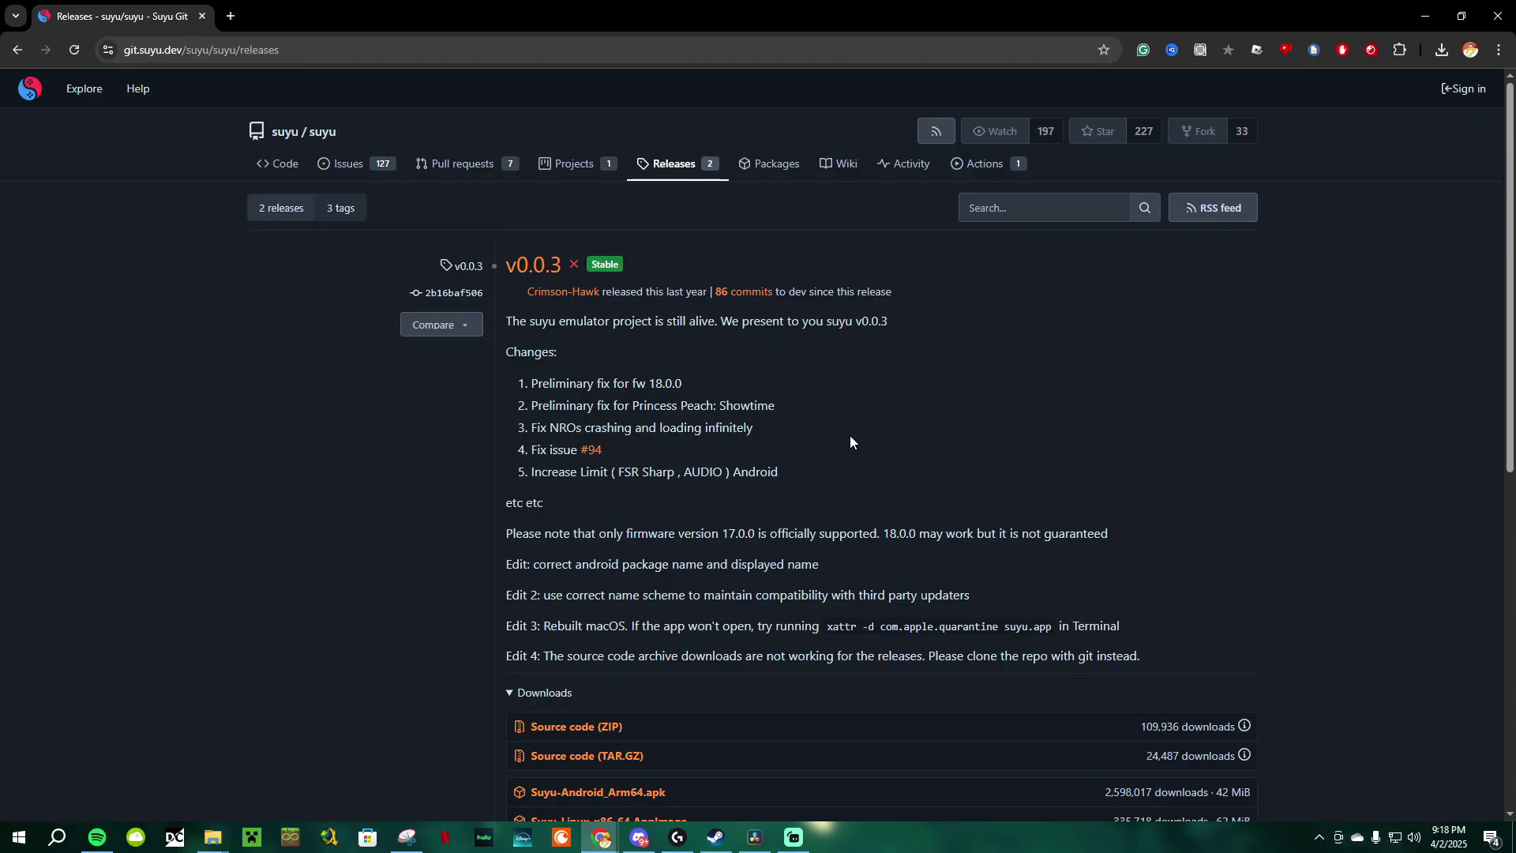
scroll(1291, 437, "down", 3)
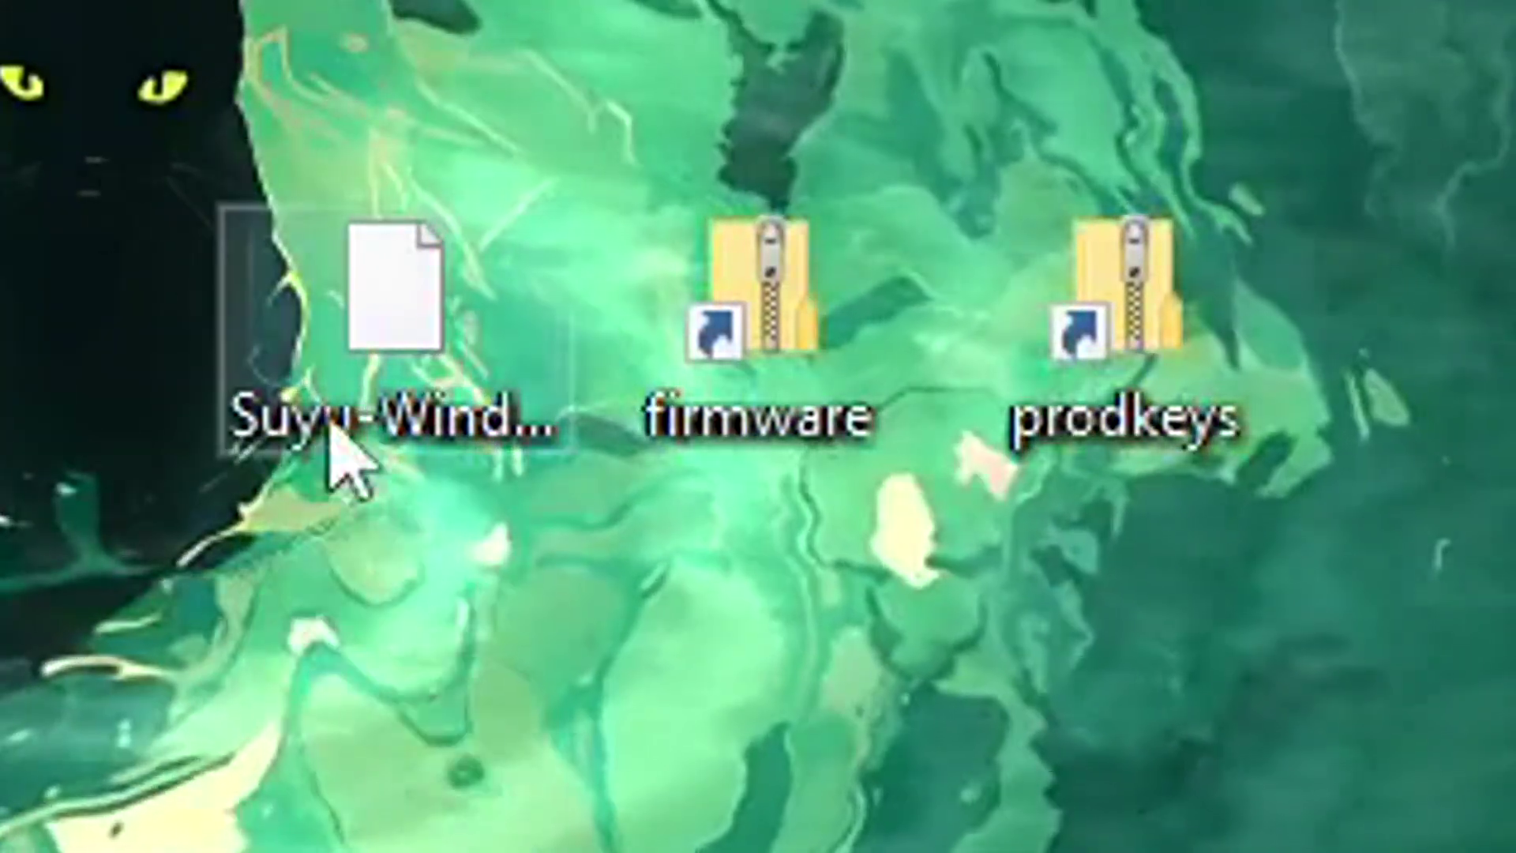
Step: Extract Suyu-Windows_x86_64.tar.xz onto the desktop and run suyu.exe from the extracted folder
left_click(352, 323)
right_click(353, 324)
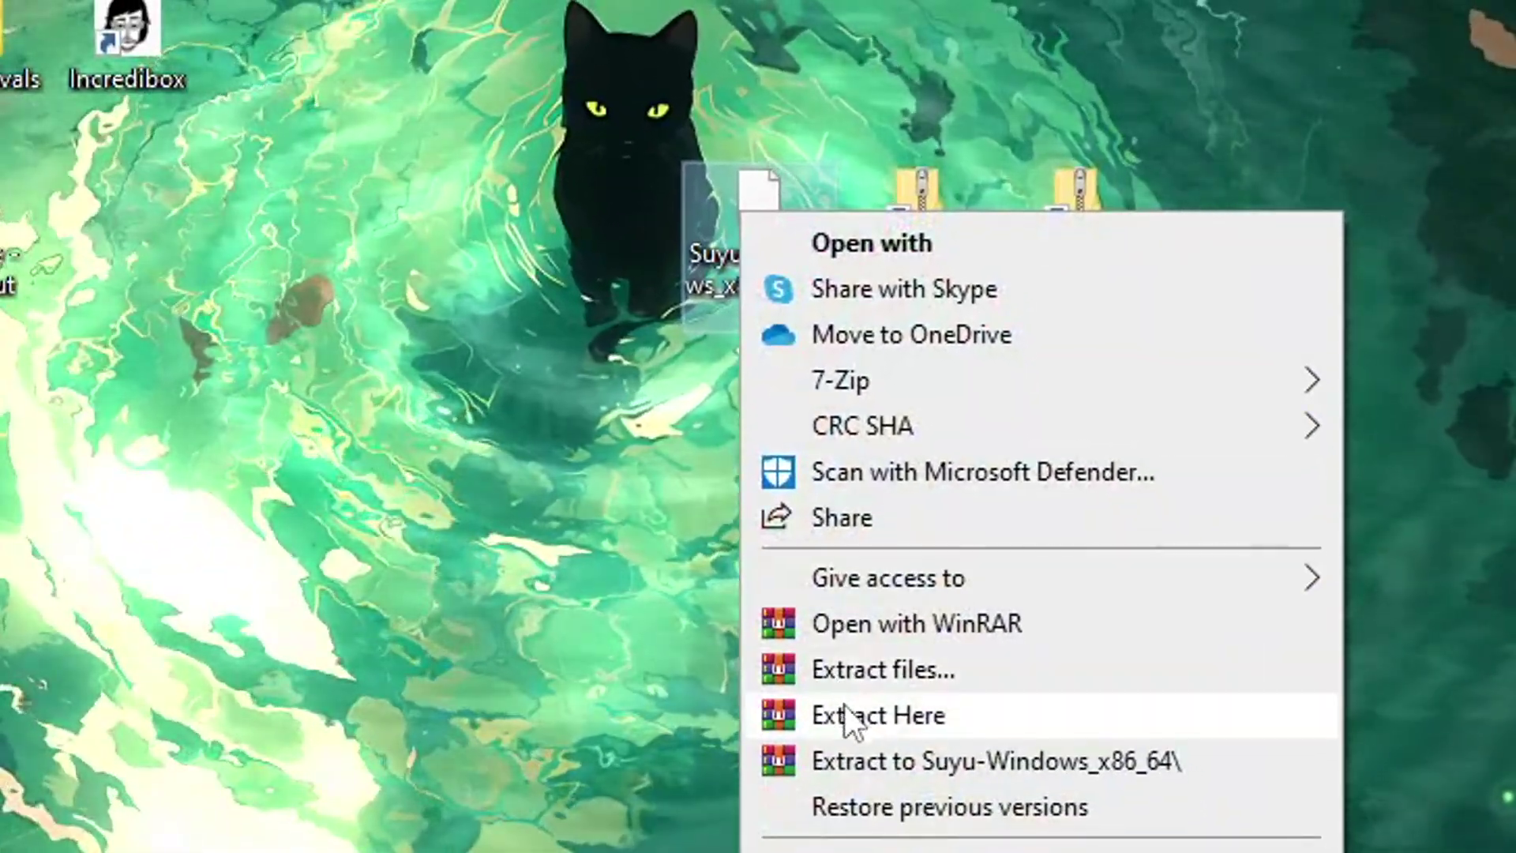
left_click(849, 710)
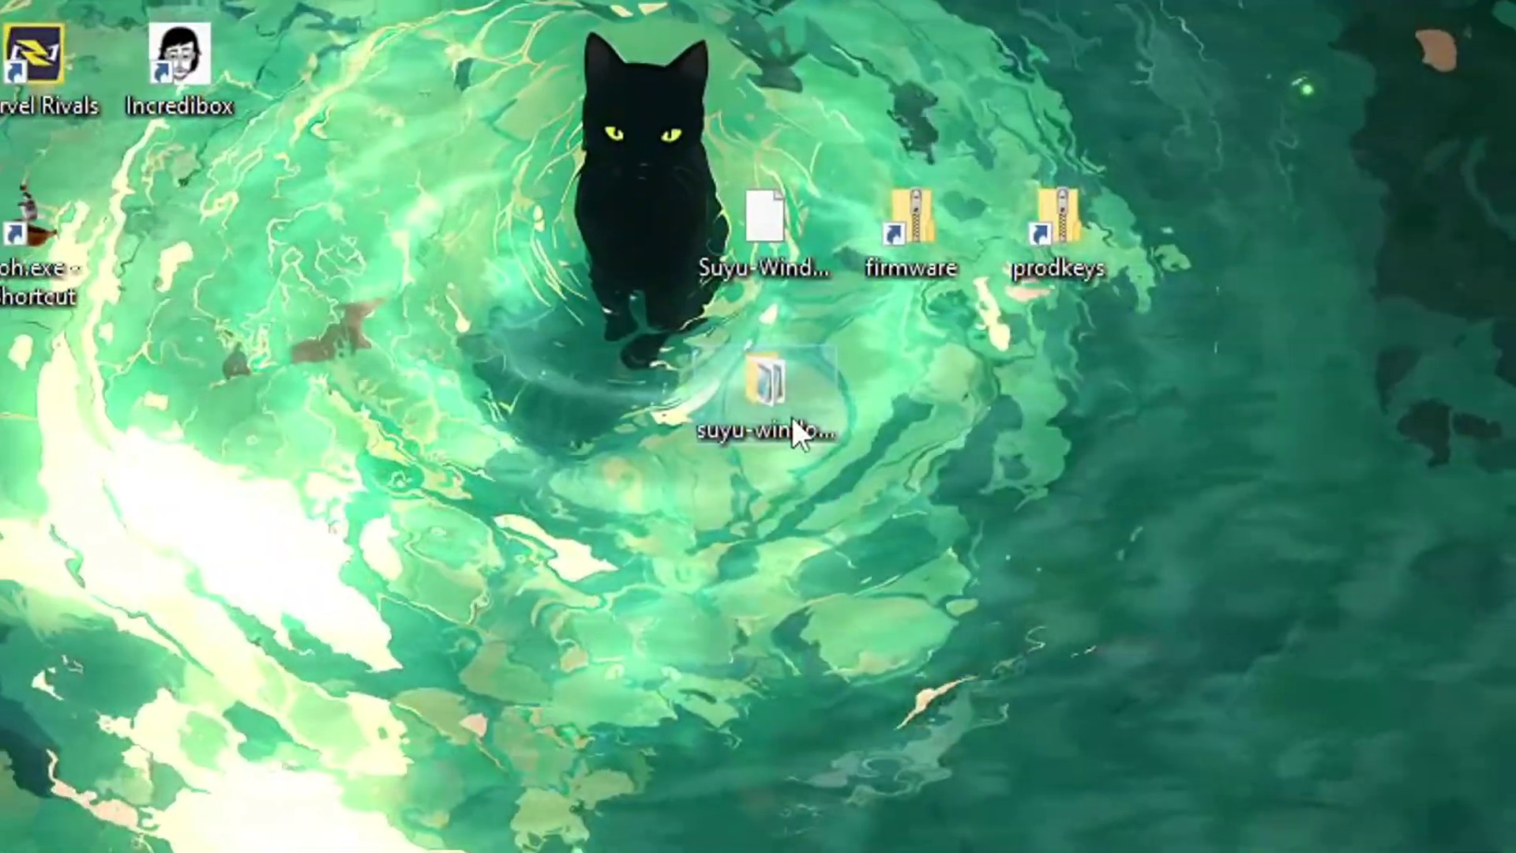
double_click(783, 416)
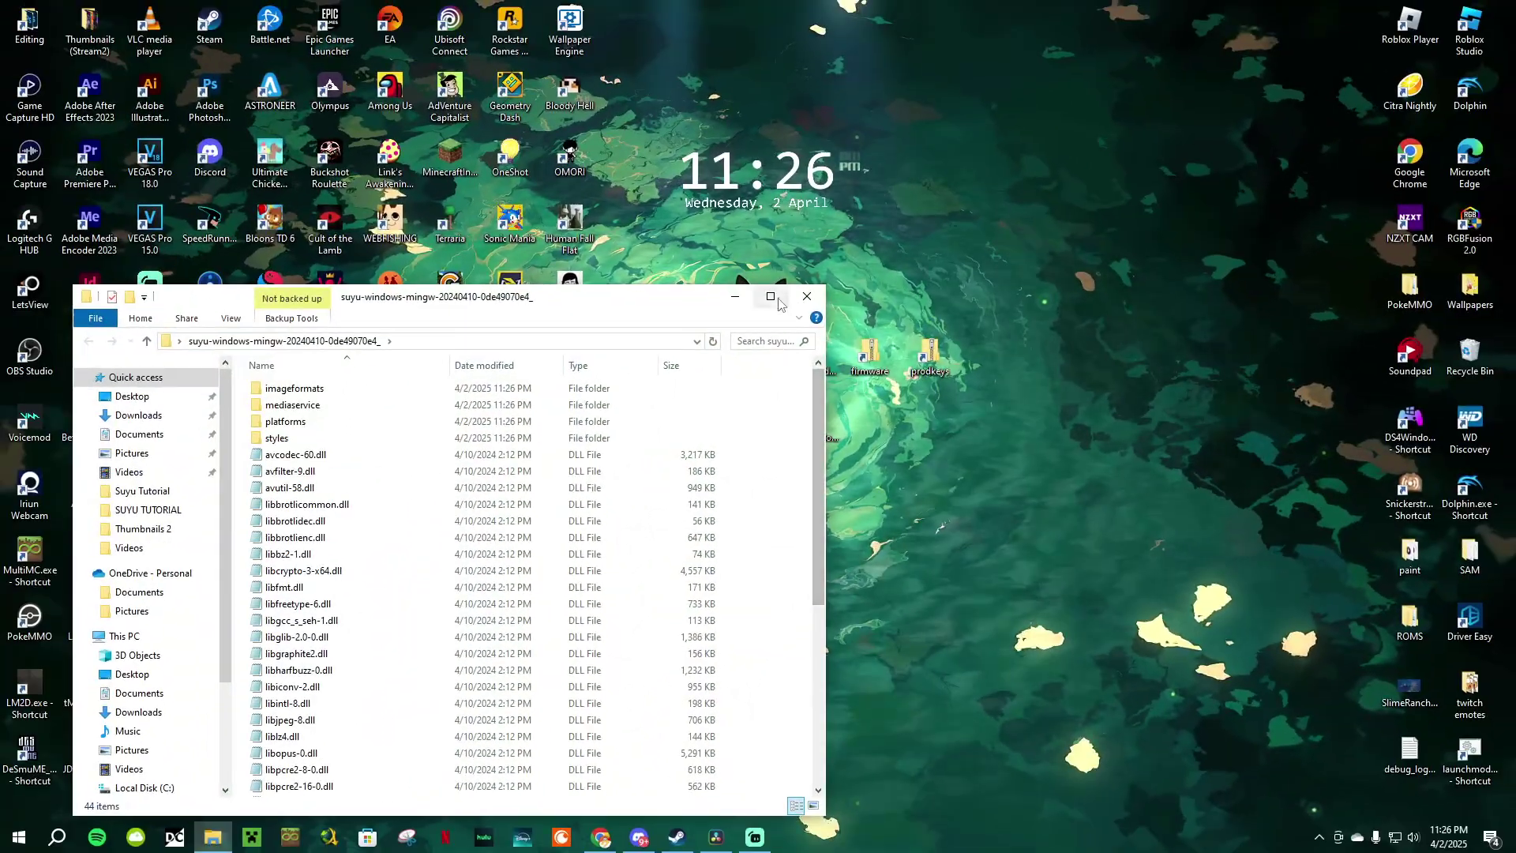
key("super+Up")
scroll(711, 379, "down", 1)
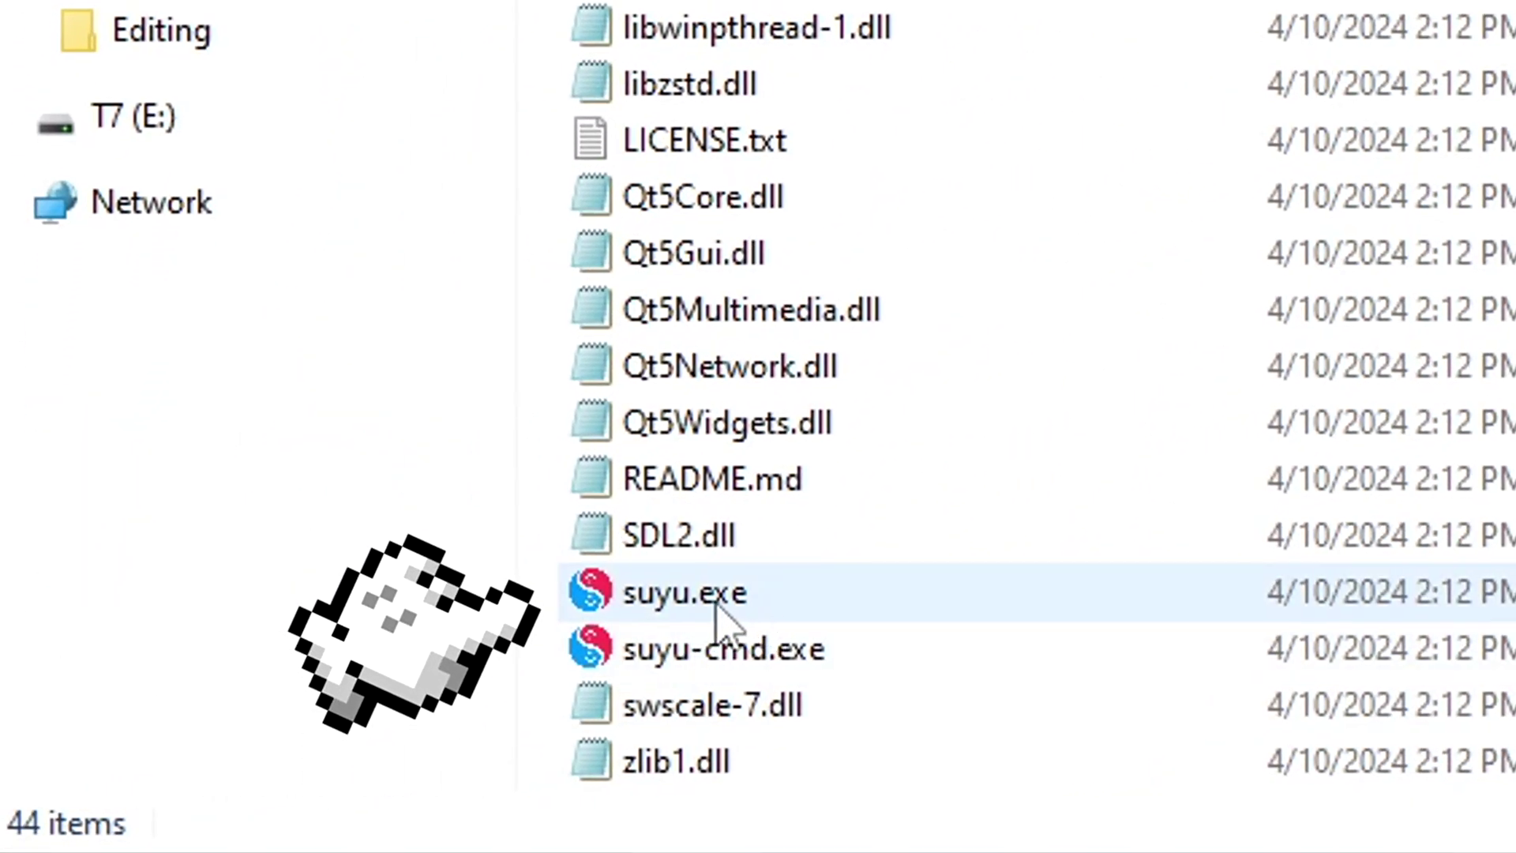
double_click(716, 602)
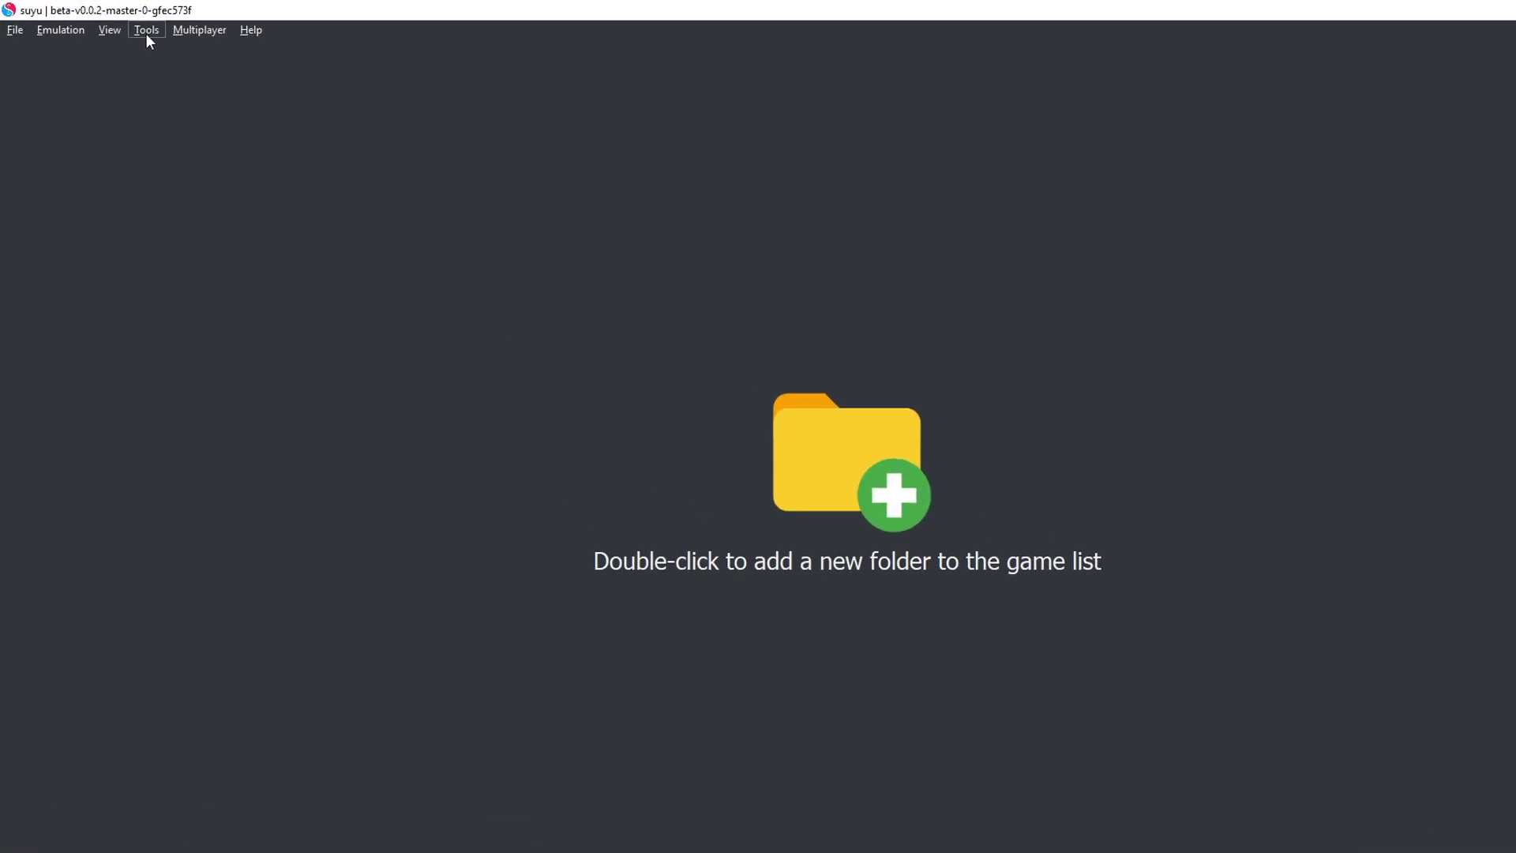
Step: Install decryption keys from prod.keys in the Desktop's 18.1 Keys folder and confirm success
left_click(129, 25)
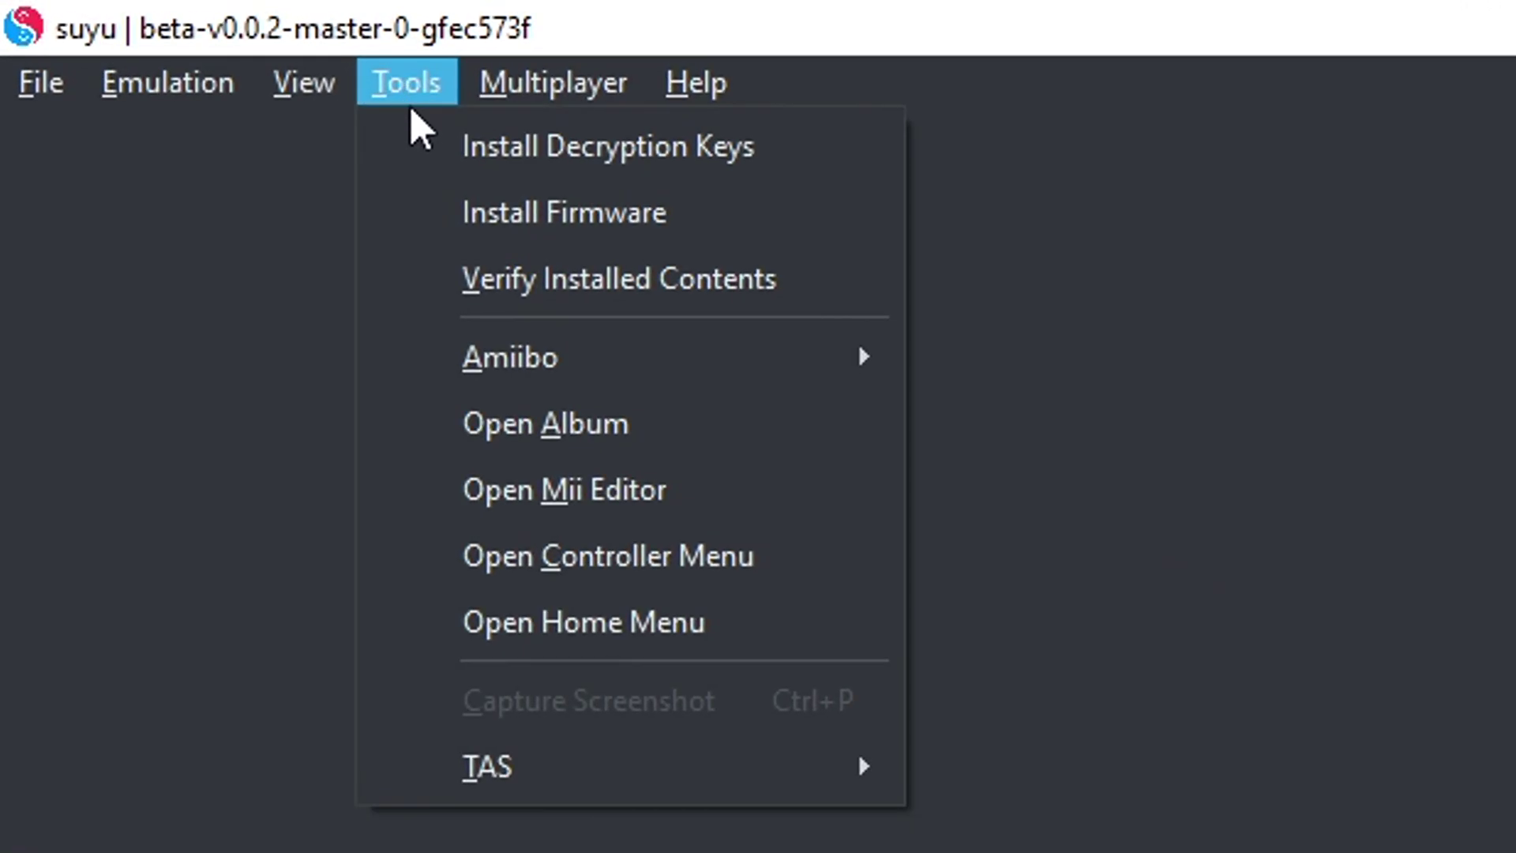
left_click(420, 130)
scroll(91, 338, "up", 3)
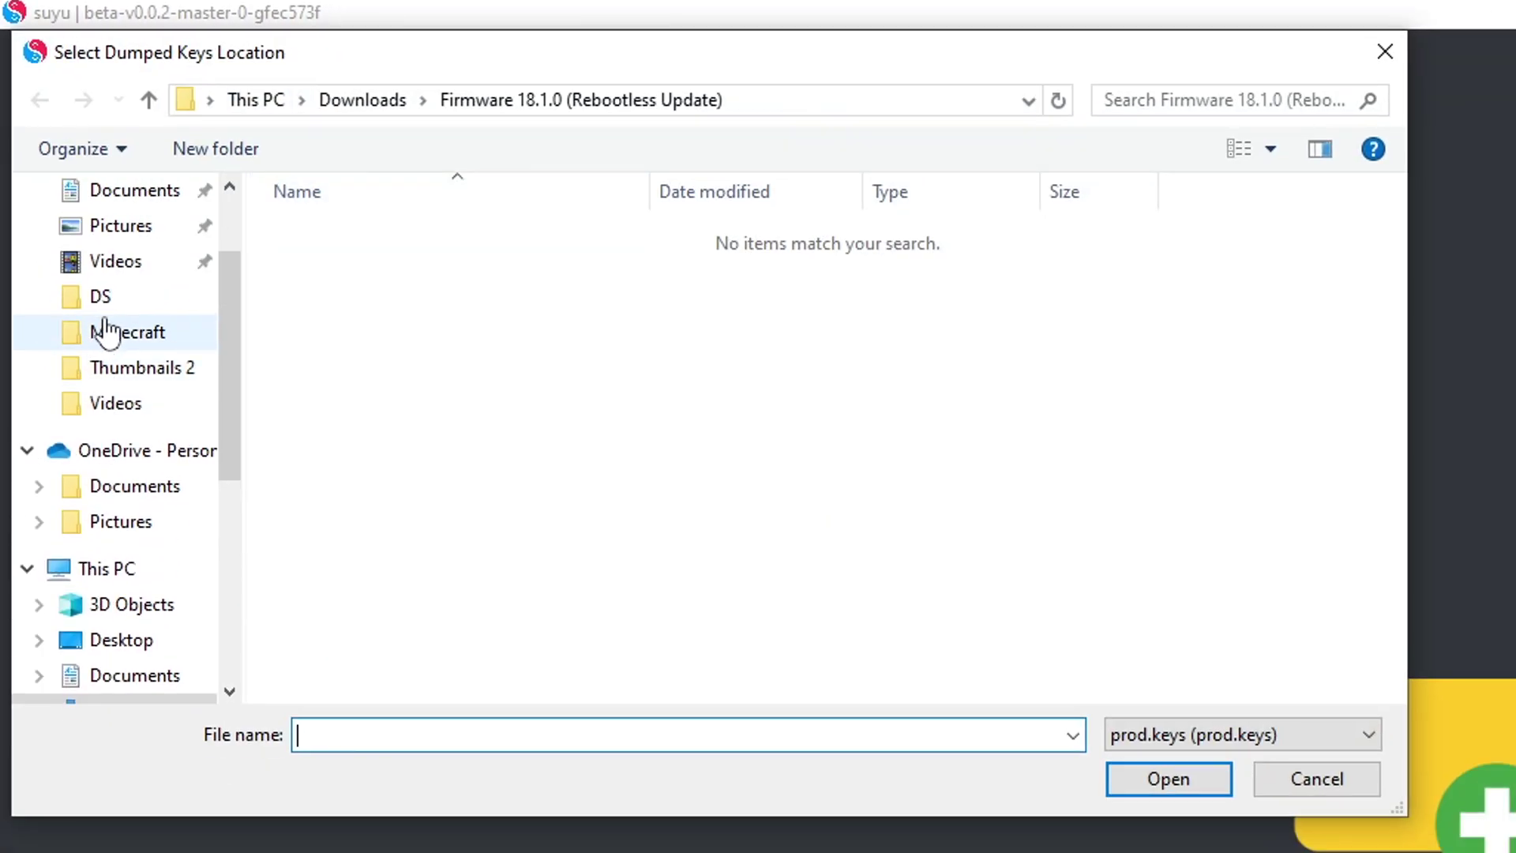
scroll(105, 331, "up", 2)
left_click(120, 251)
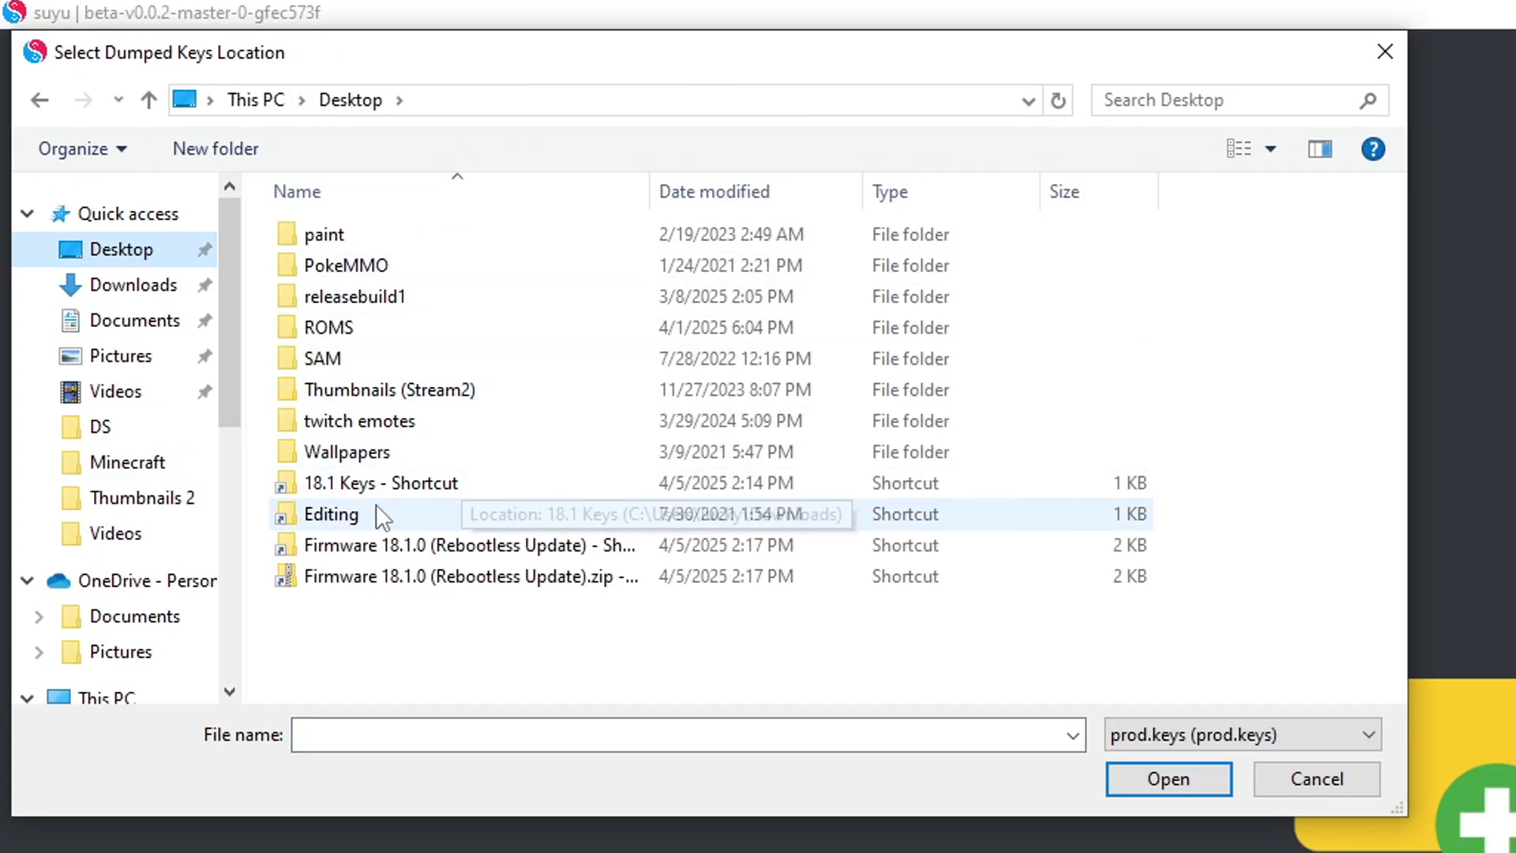
double_click(425, 484)
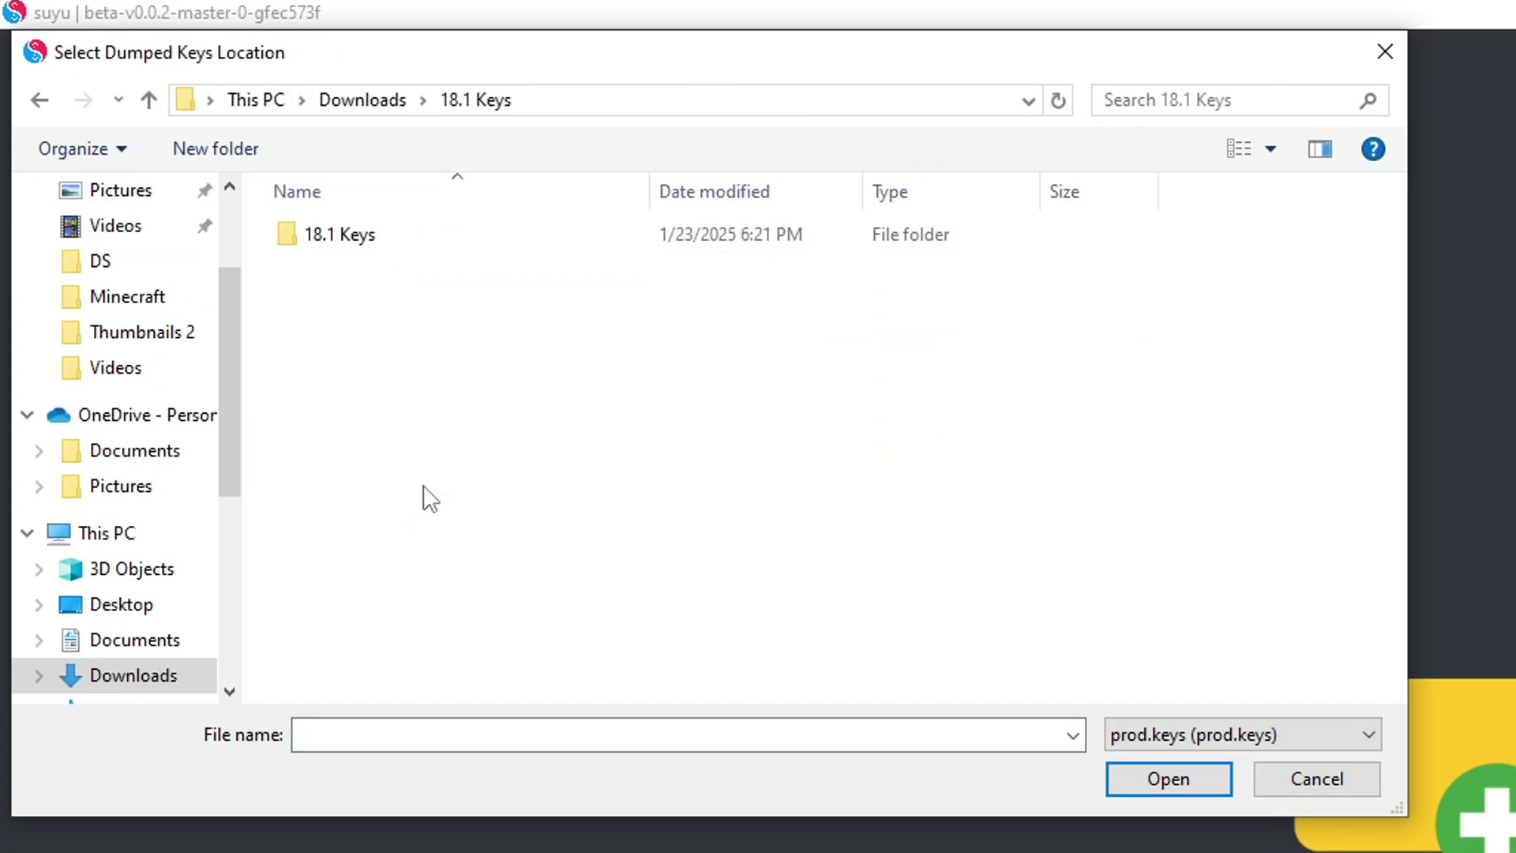
double_click(395, 233)
double_click(309, 247)
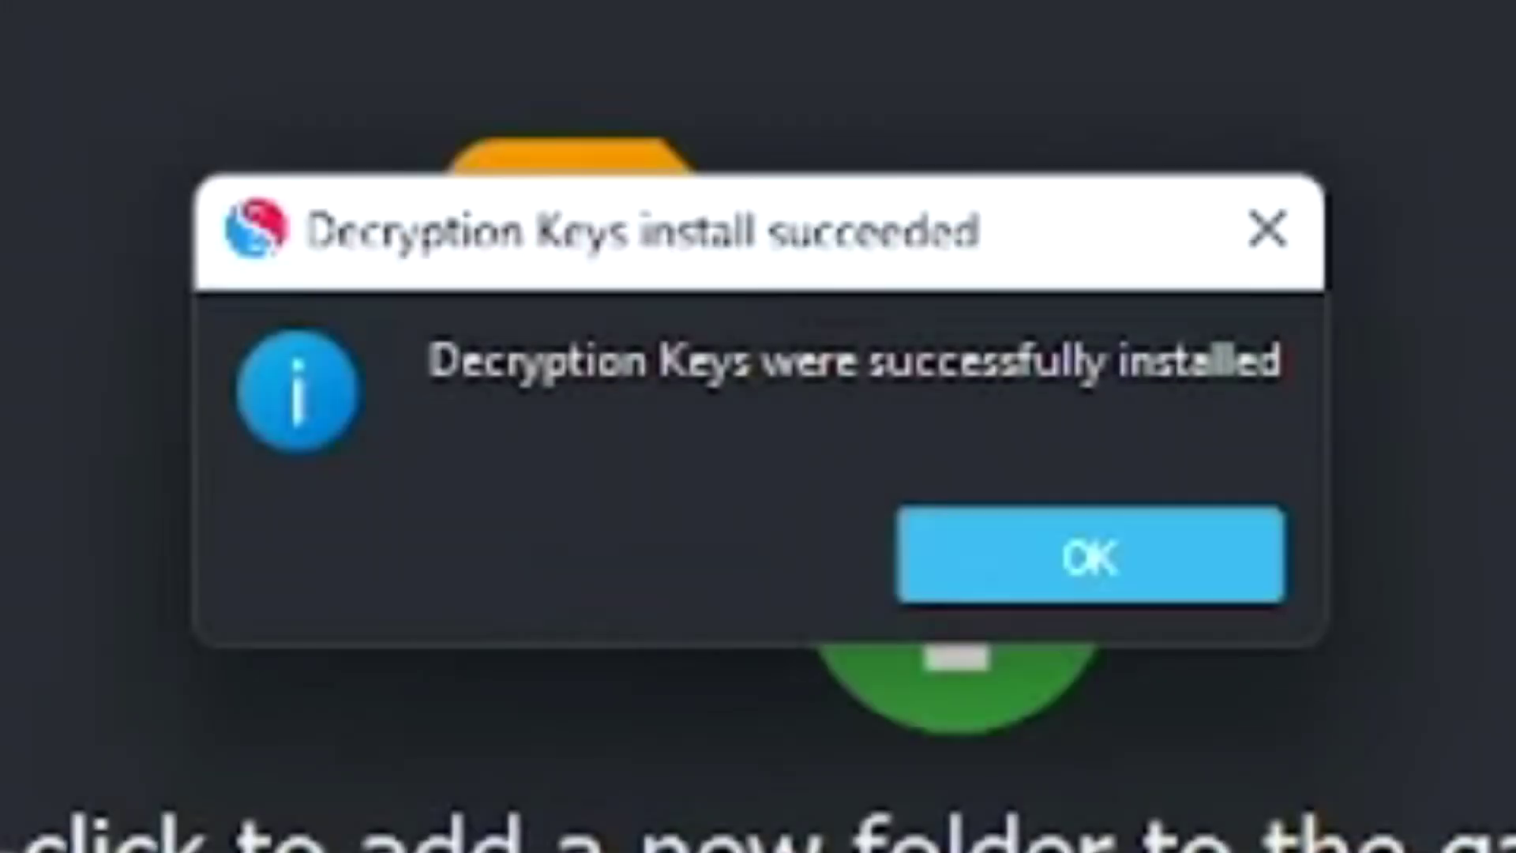
key("Return")
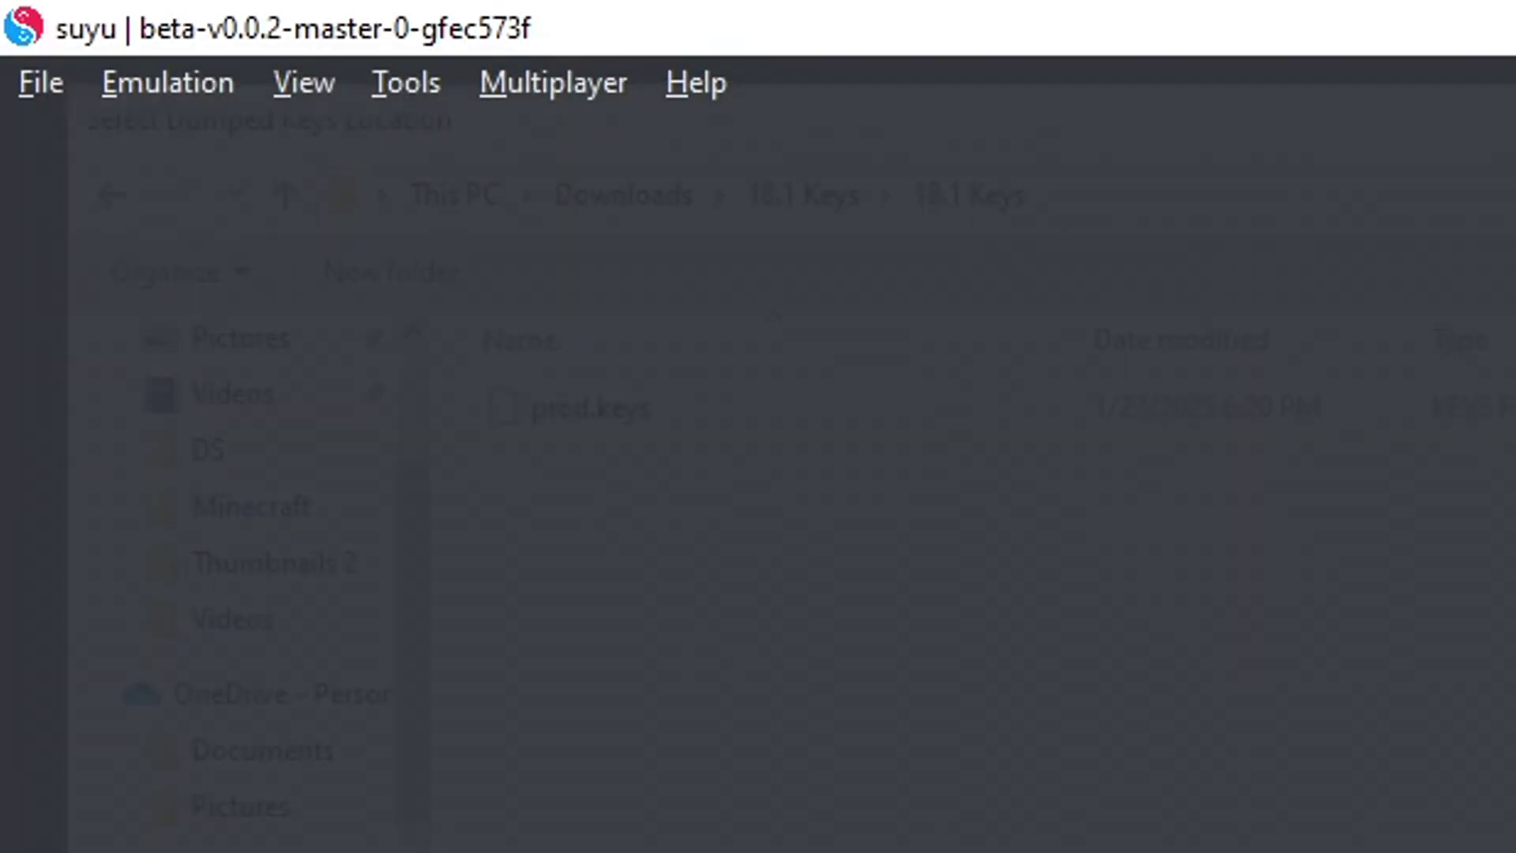
left_click(421, 88)
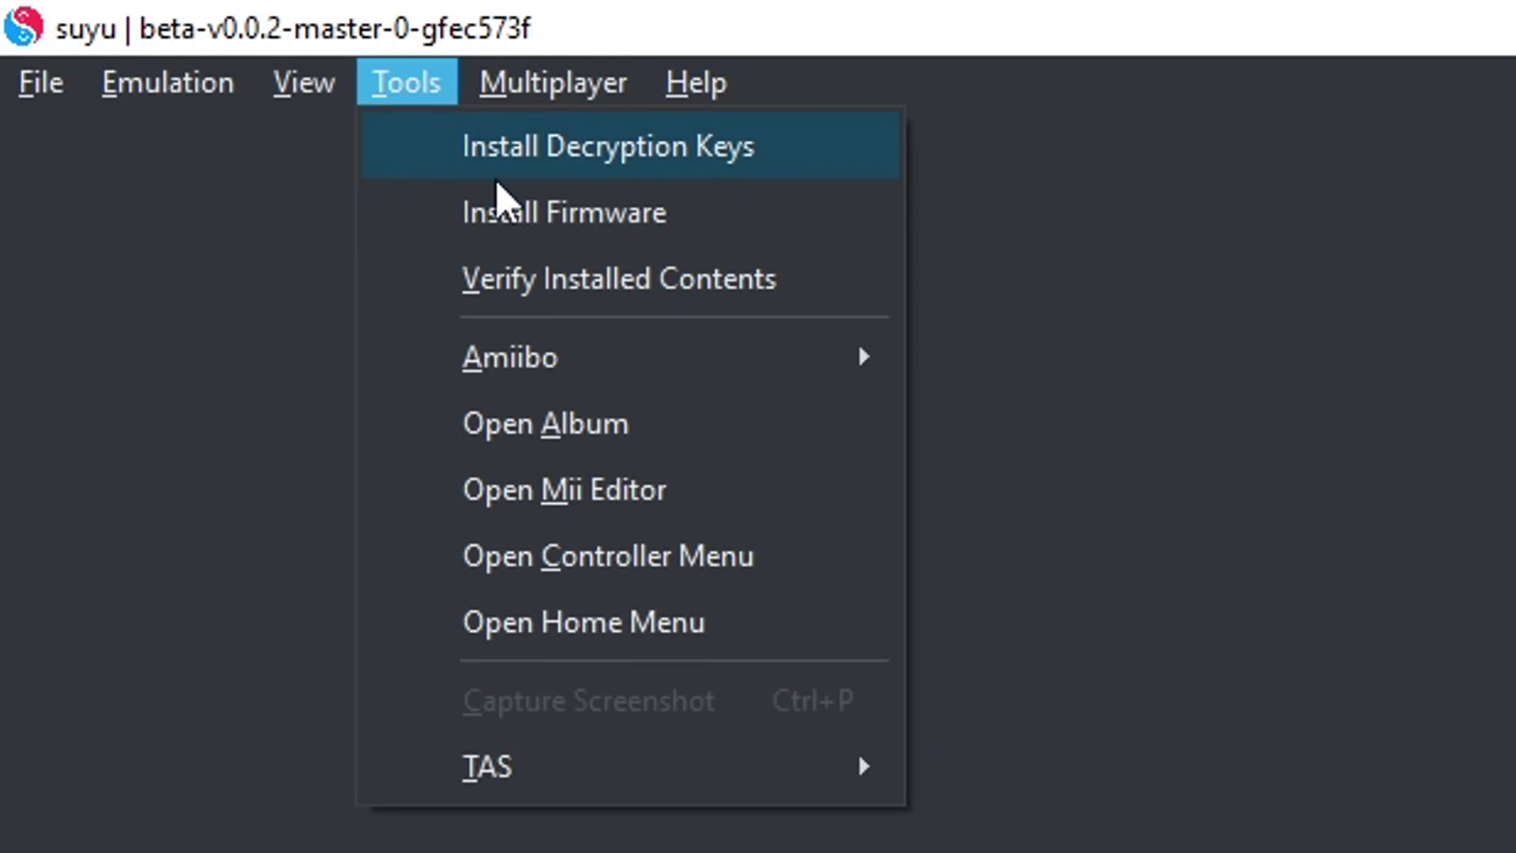
Step: Install firmware from the Firmware 18.1.0 (Rebootless Update) folder via the Desktop shortcut
left_click(518, 225)
scroll(311, 505, "up", 5)
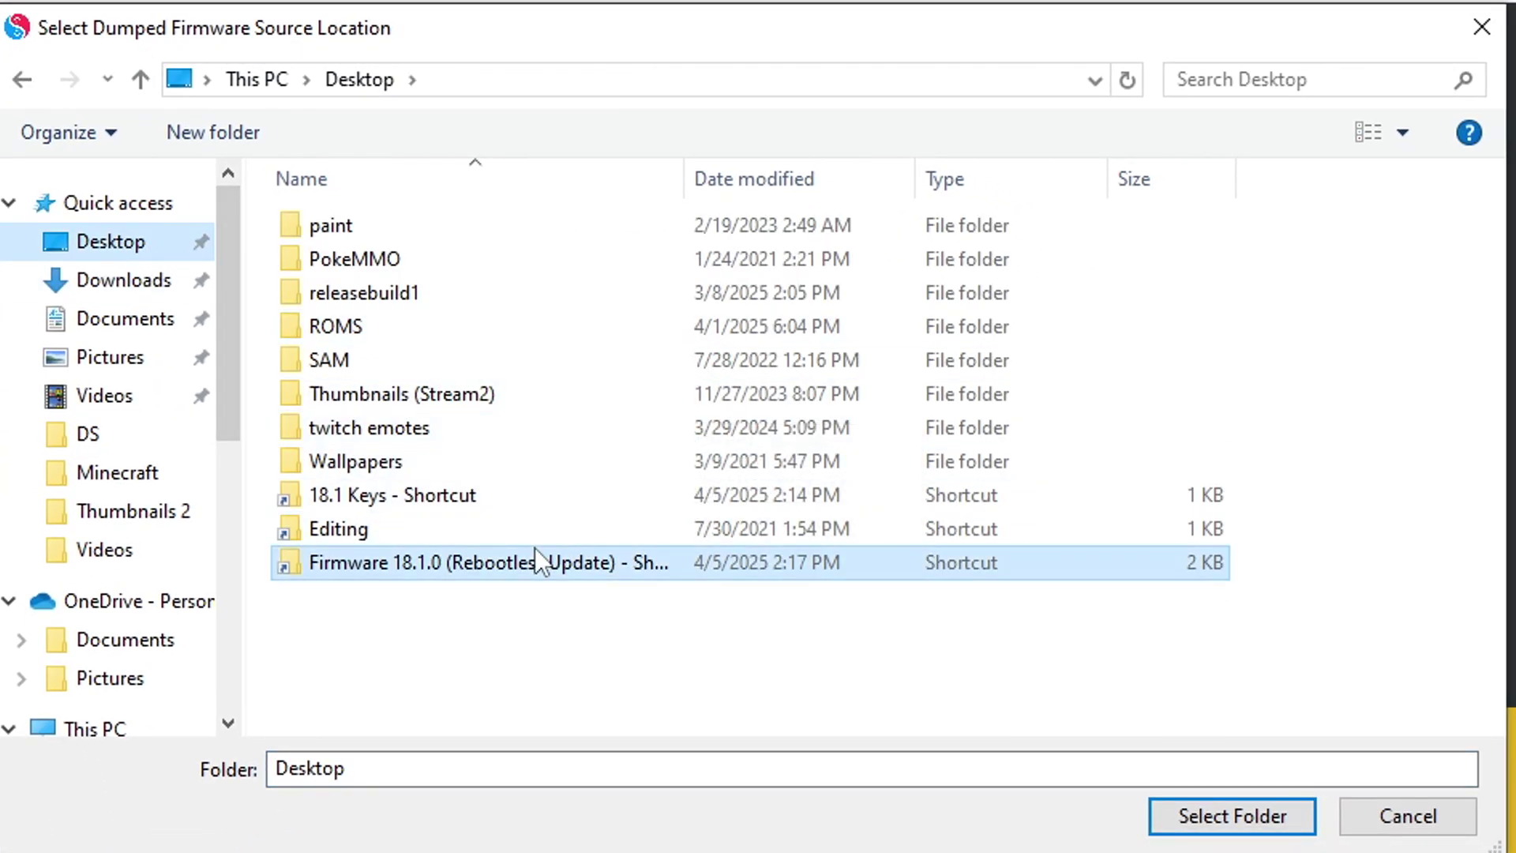
double_click(537, 562)
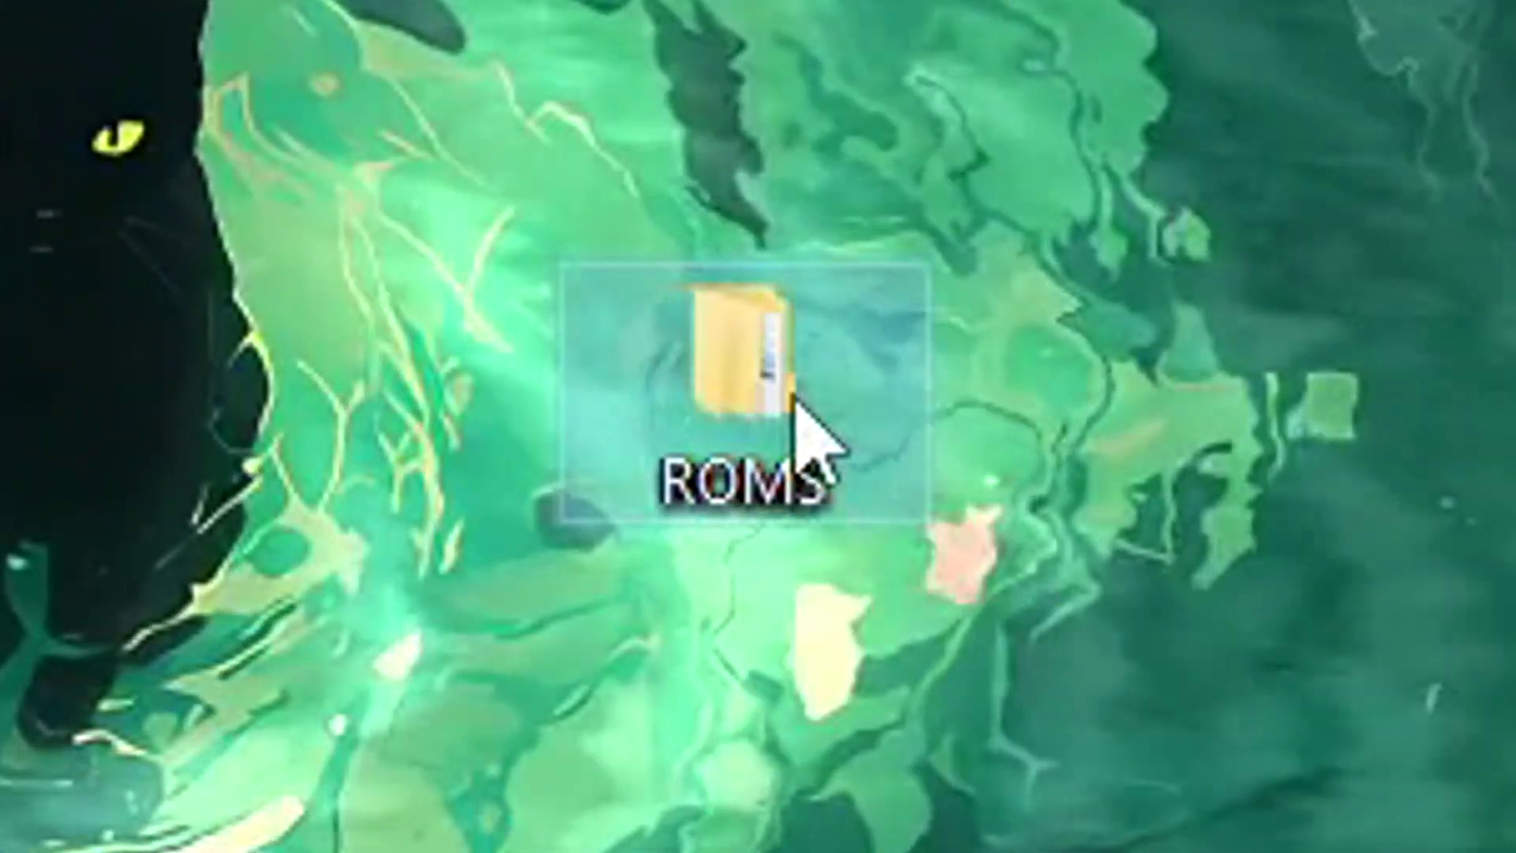
Step: Browse ROMS > Switch, look inside Updates + DLC, then return to the Switch folder
double_click(794, 401)
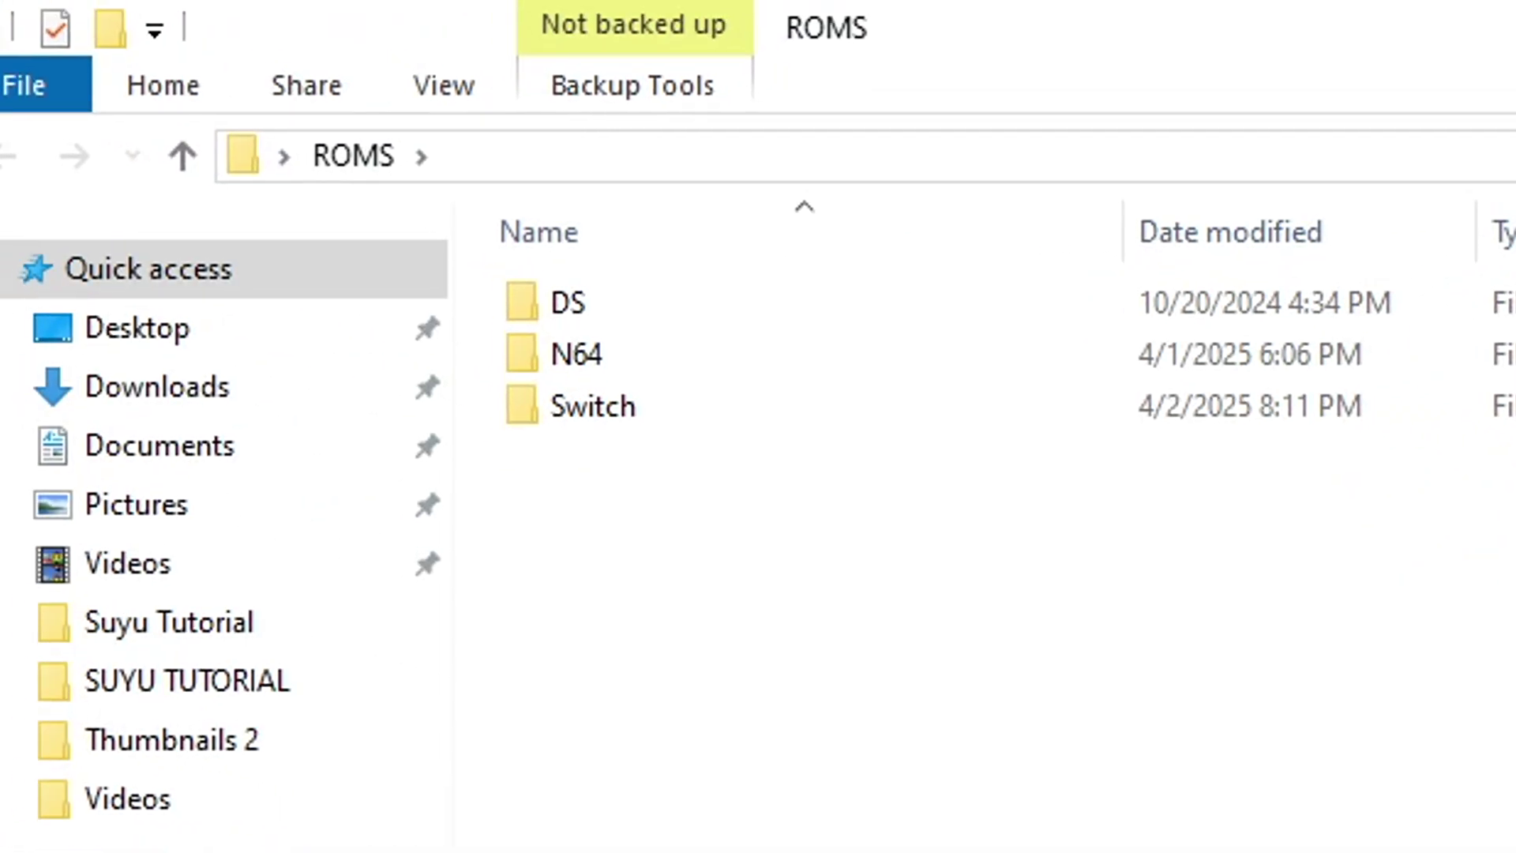
double_click(726, 407)
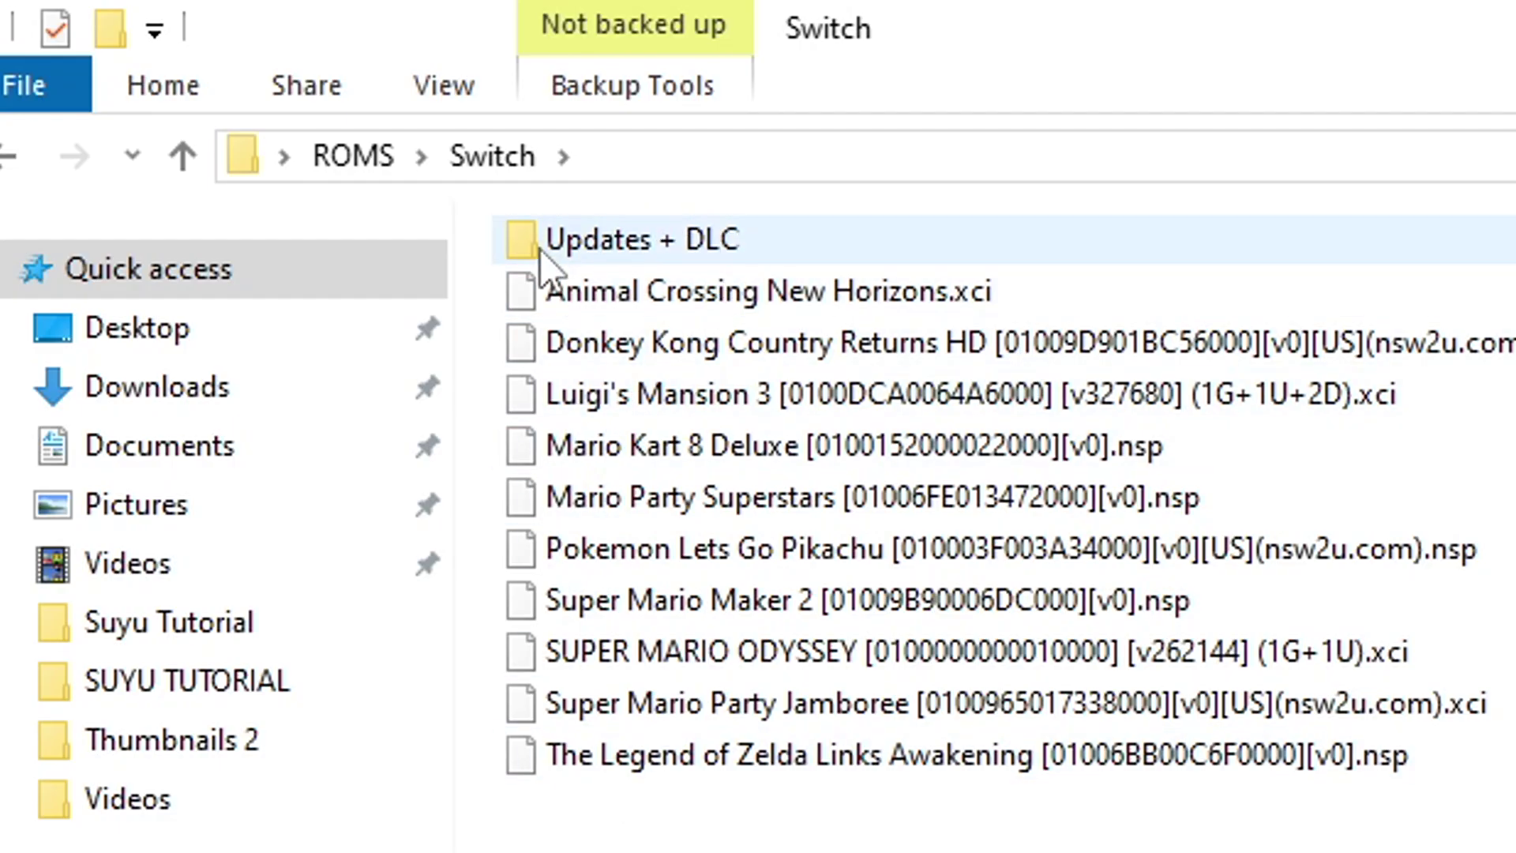
double_click(779, 244)
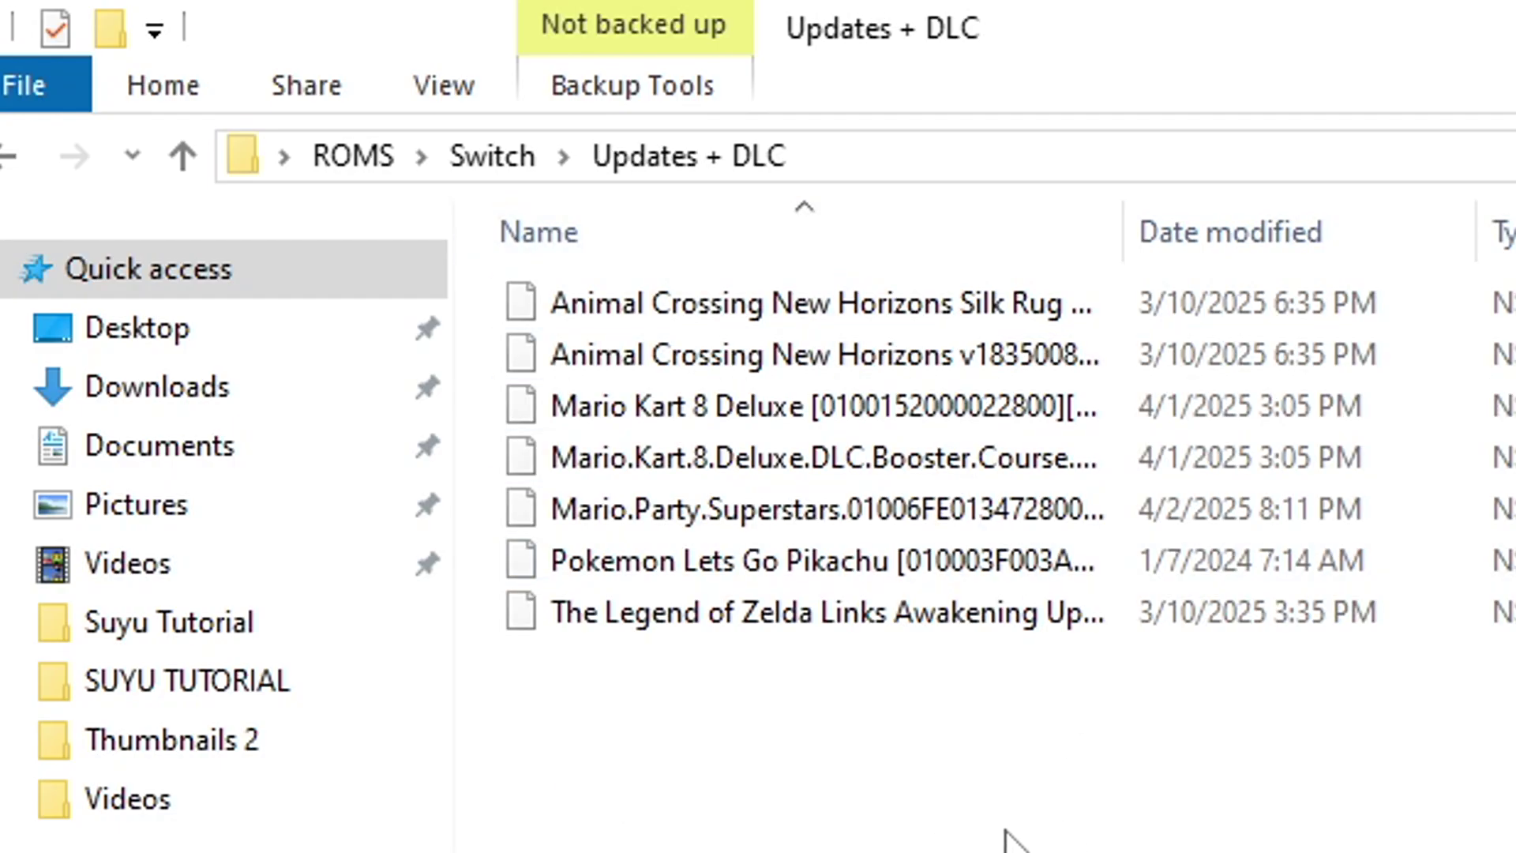
left_click(8, 158)
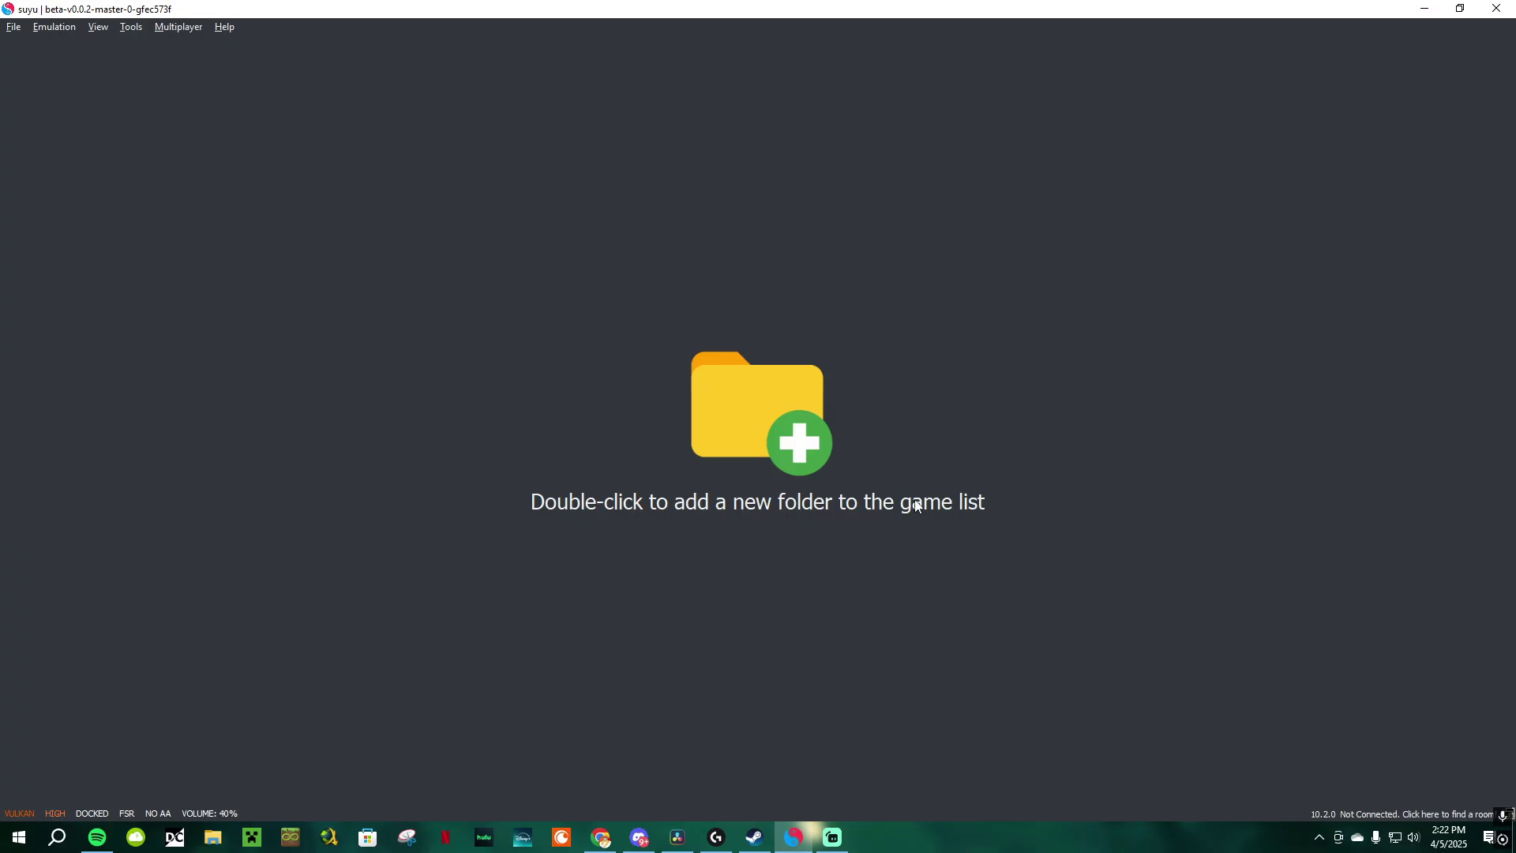
Step: Add Desktop\ROMS\Switch as the game folder so the ten Switch titles are listed
double_click(779, 441)
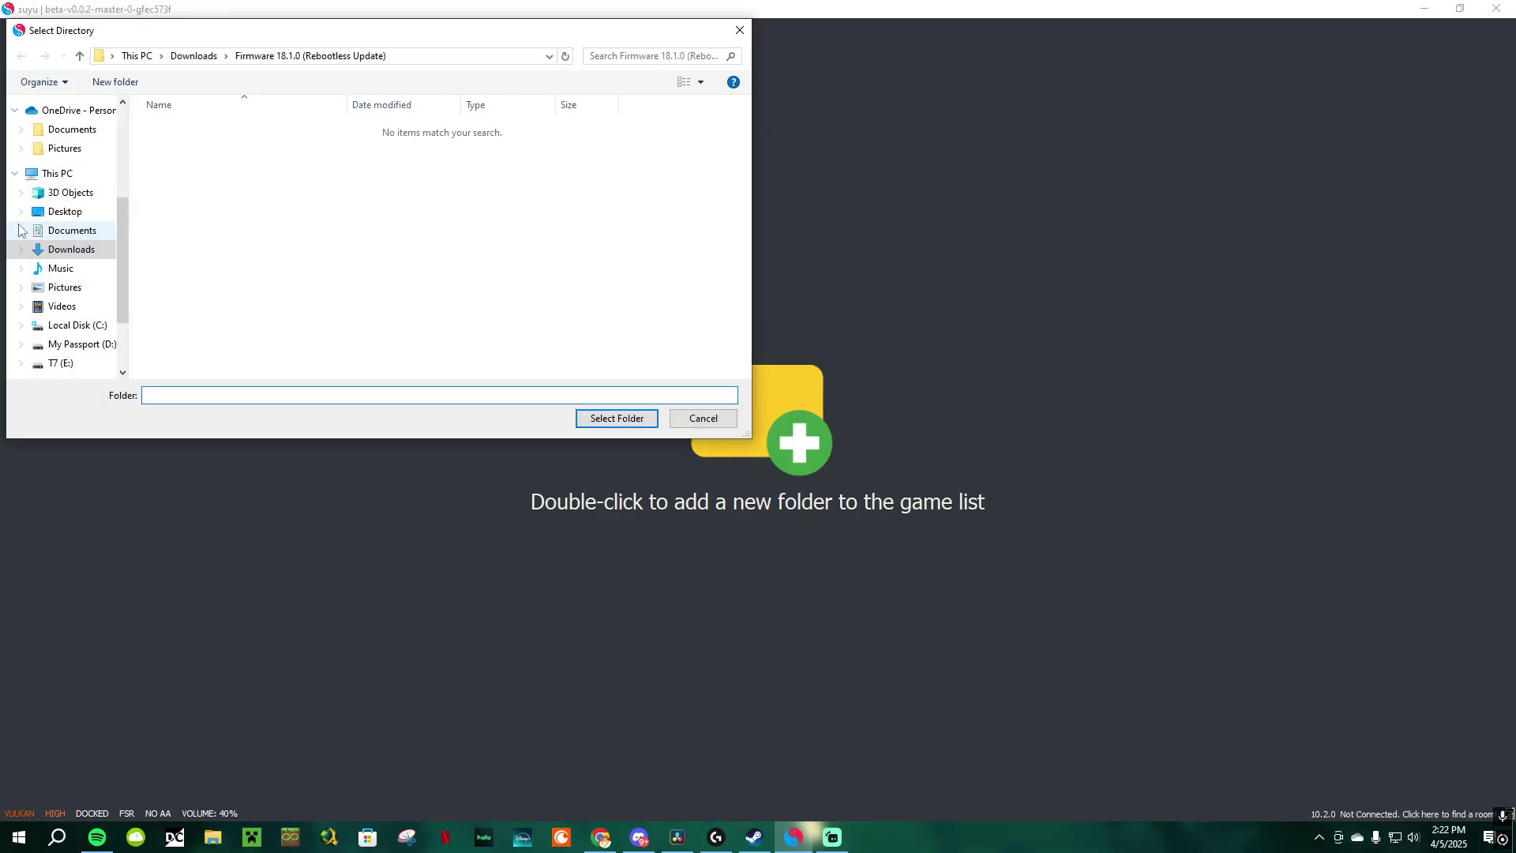
scroll(21, 231, "up", 4)
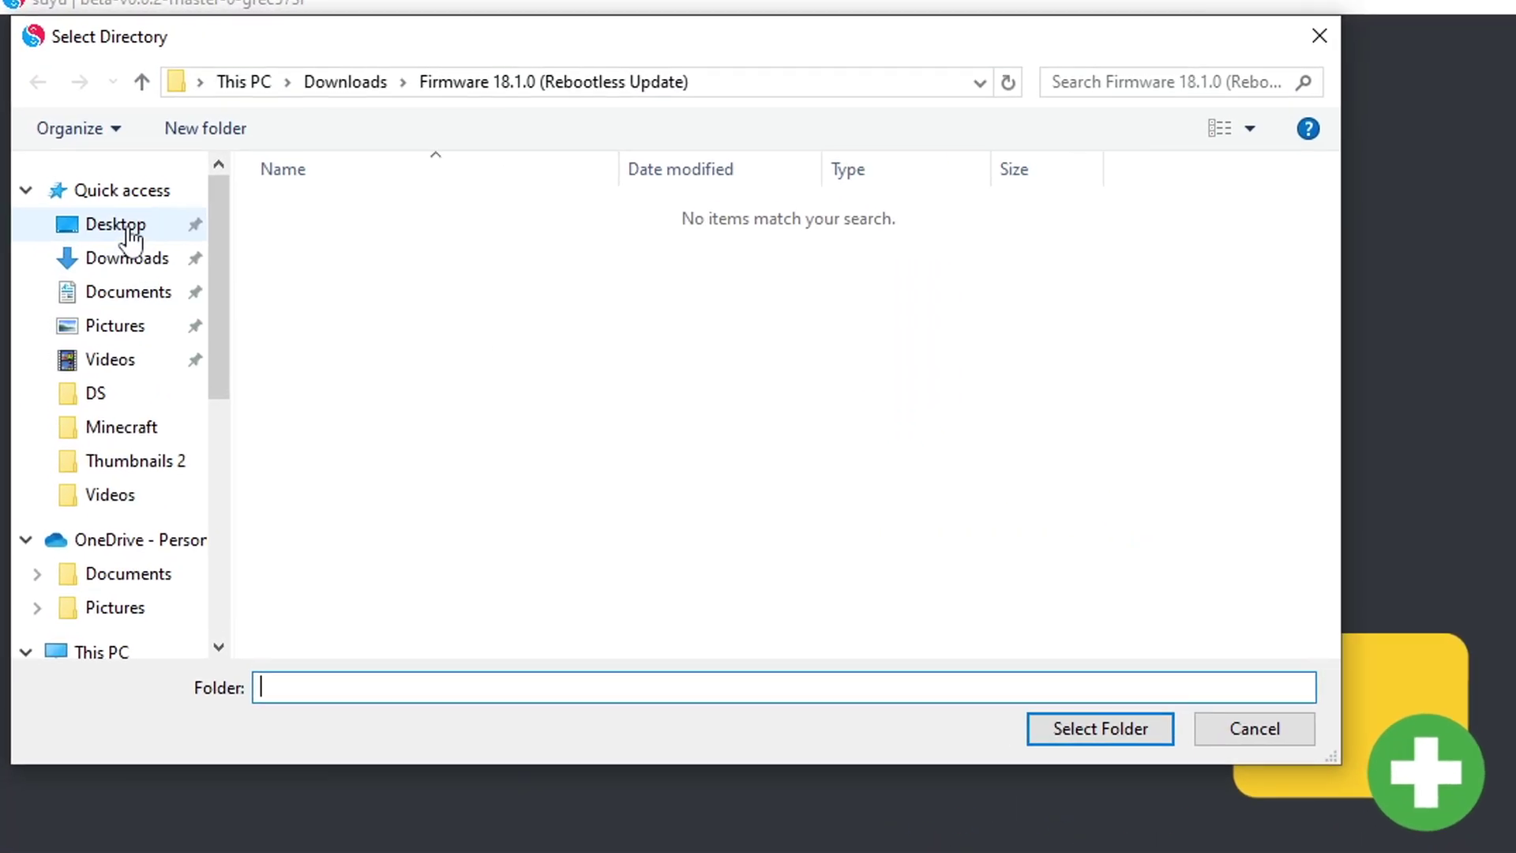
left_click(68, 136)
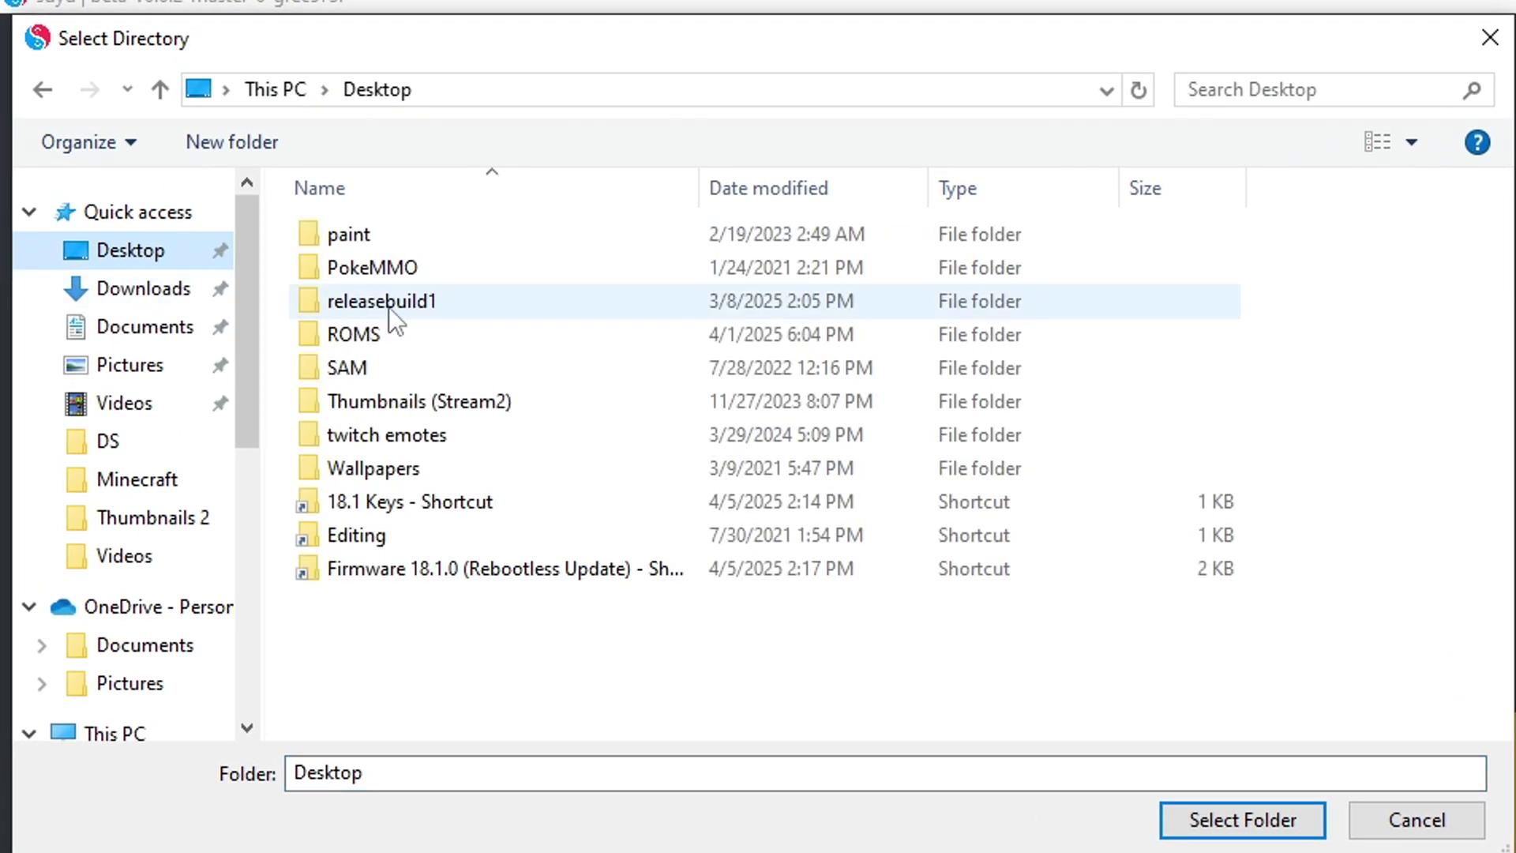
double_click(405, 341)
left_click(387, 308)
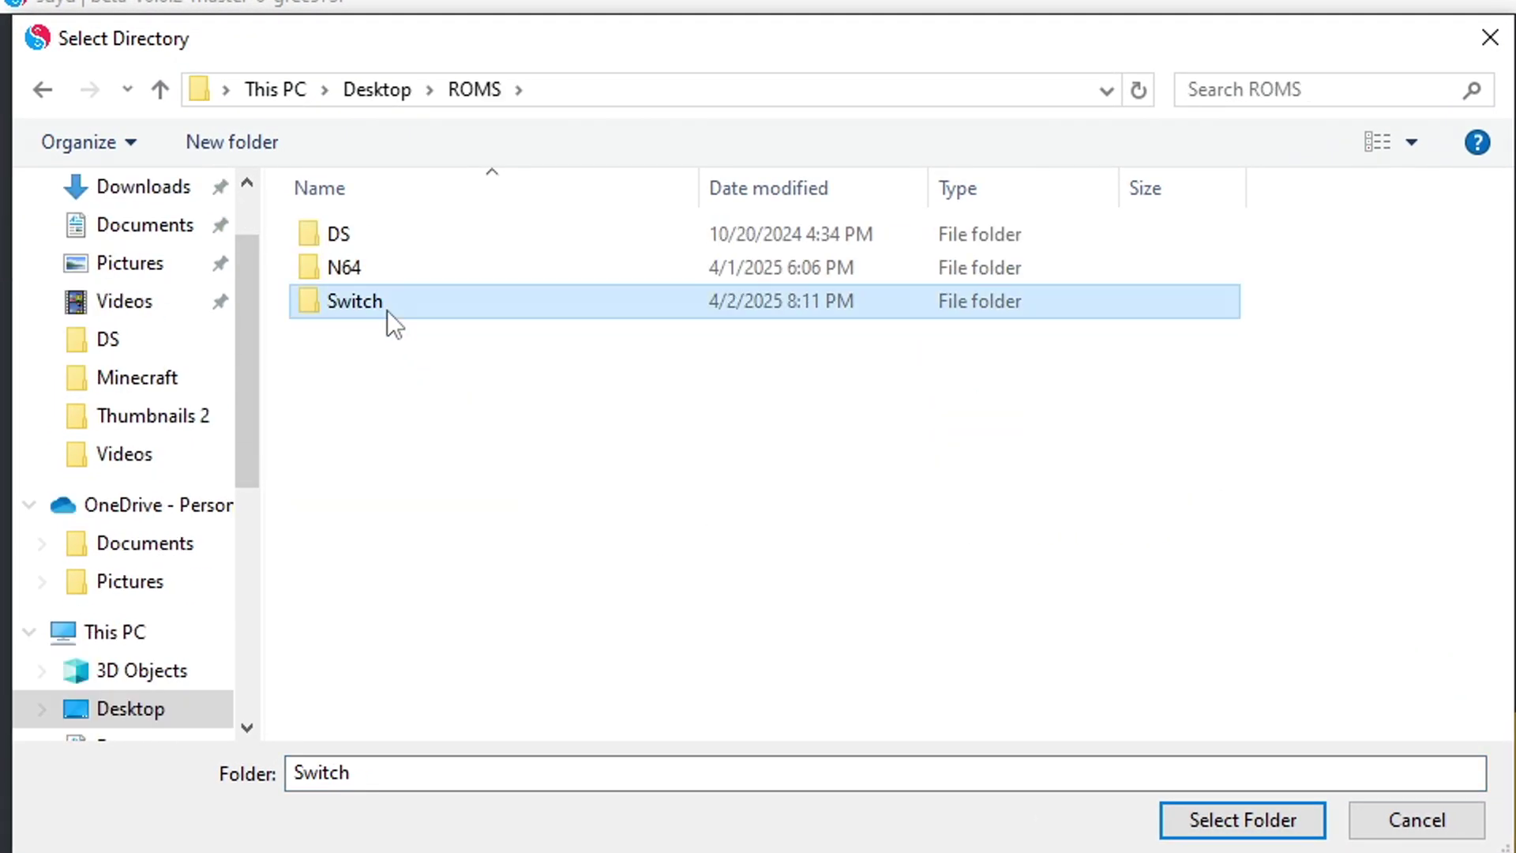
double_click(968, 307)
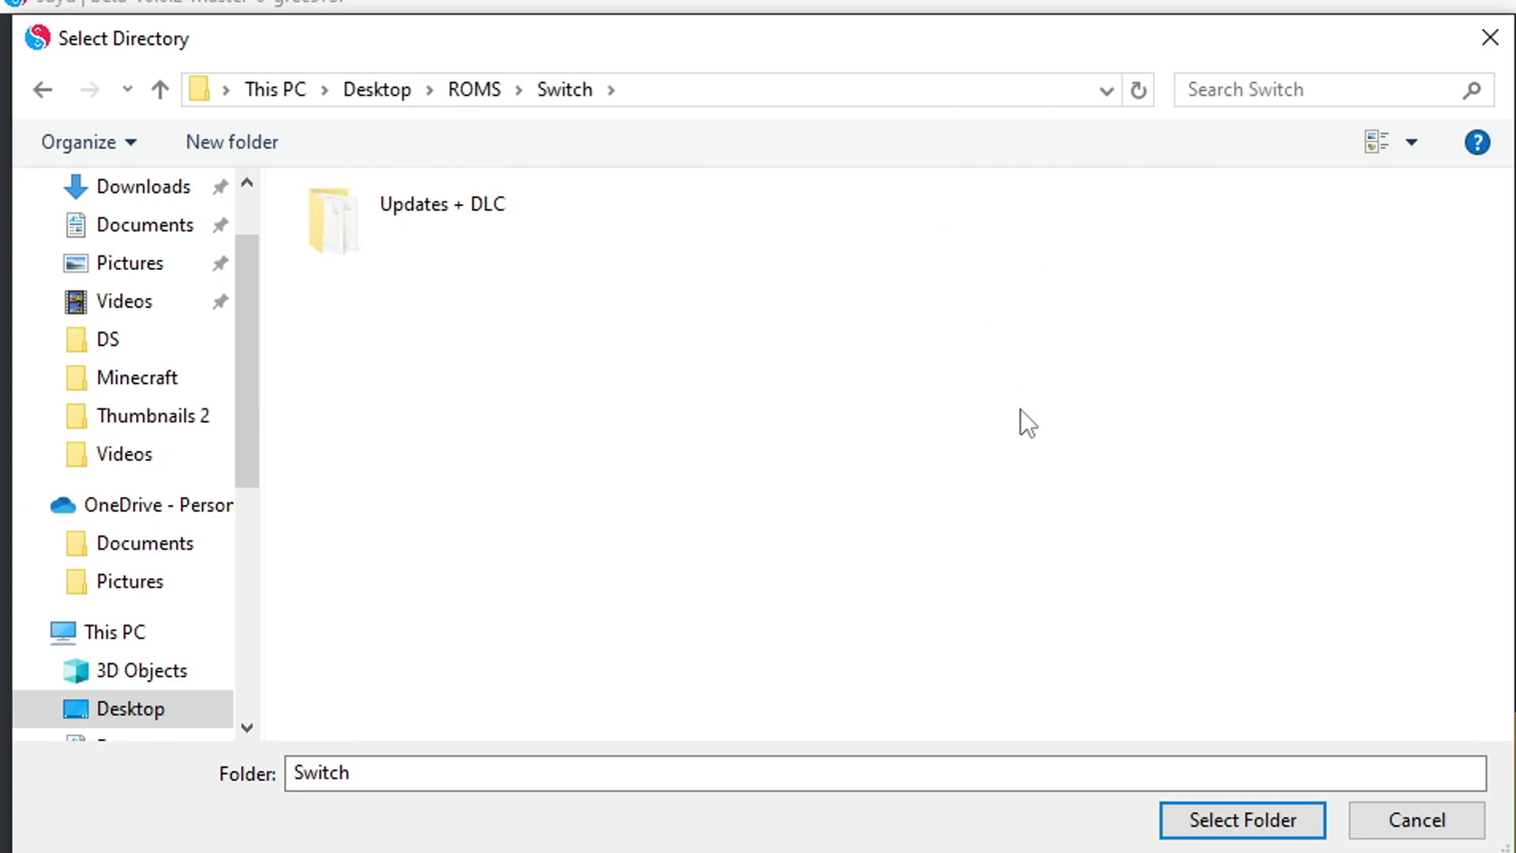
left_click(1243, 820)
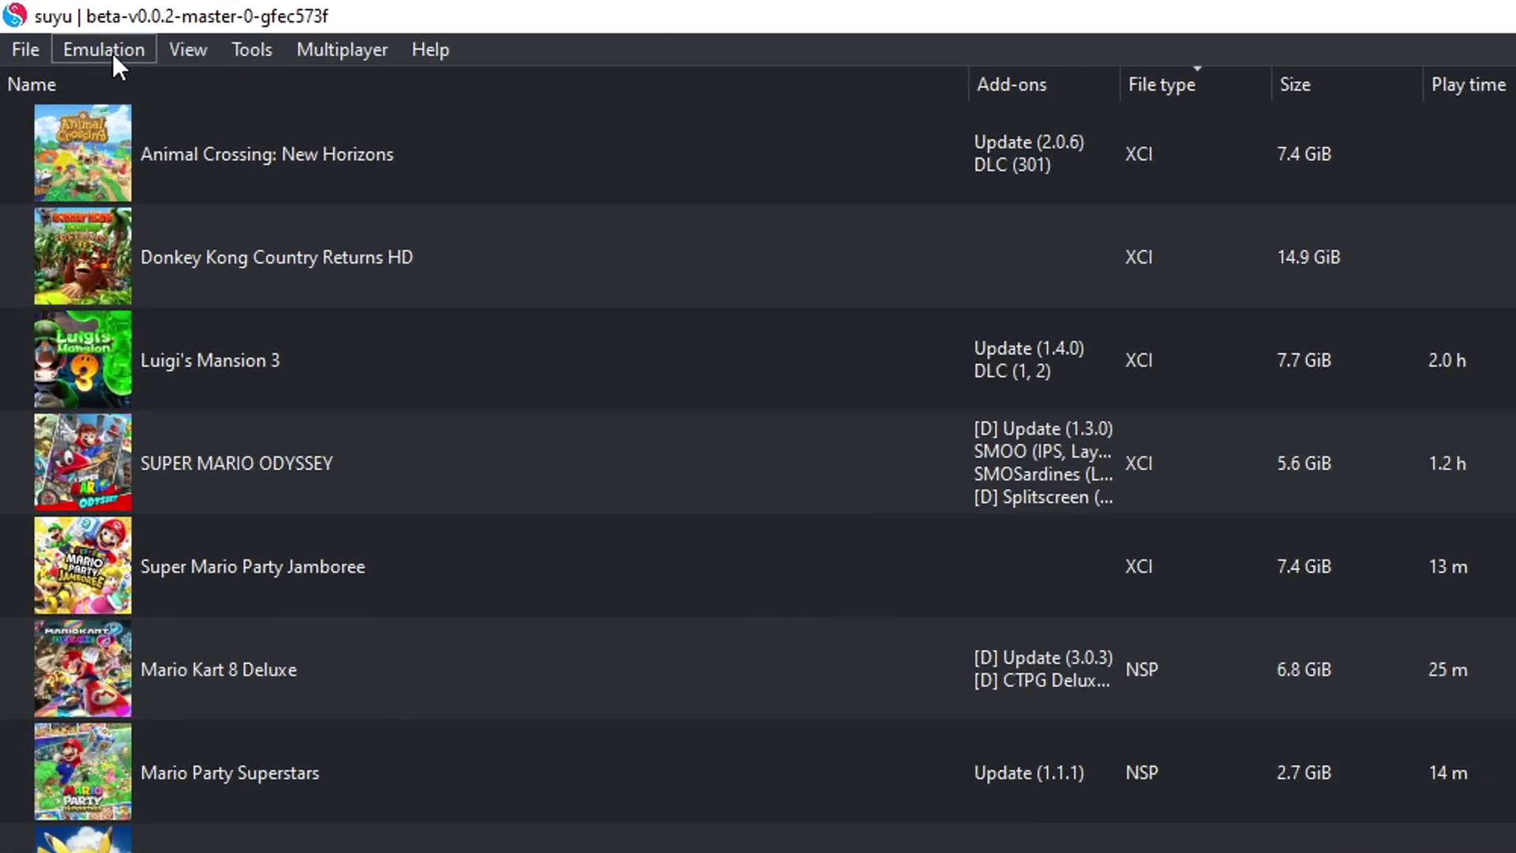
Step: In Configure's UI settings, pick the Midnight Blue Colorful theme
left_click(57, 28)
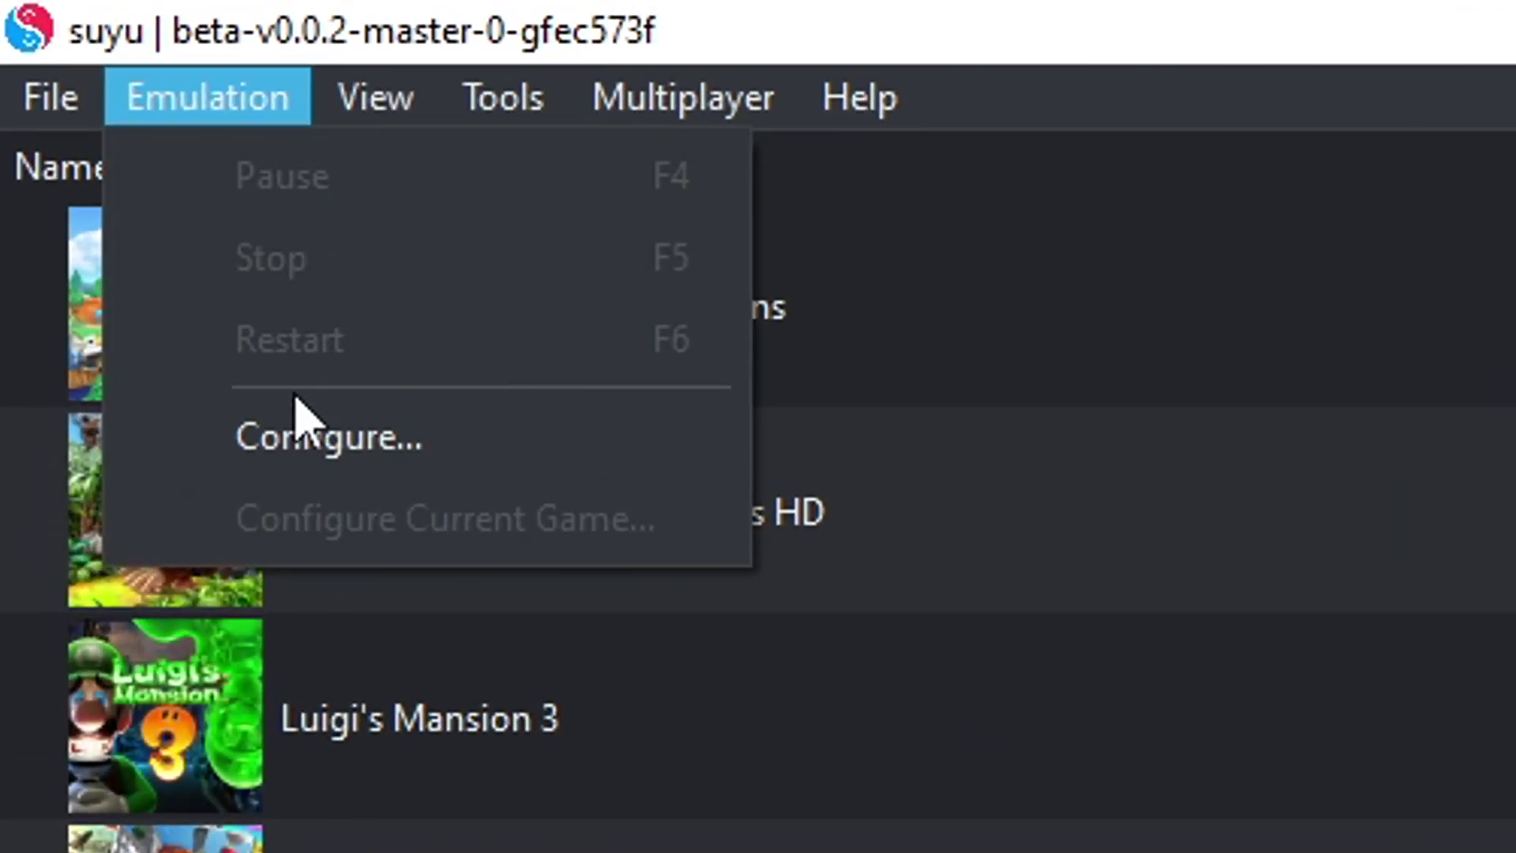
left_click(299, 442)
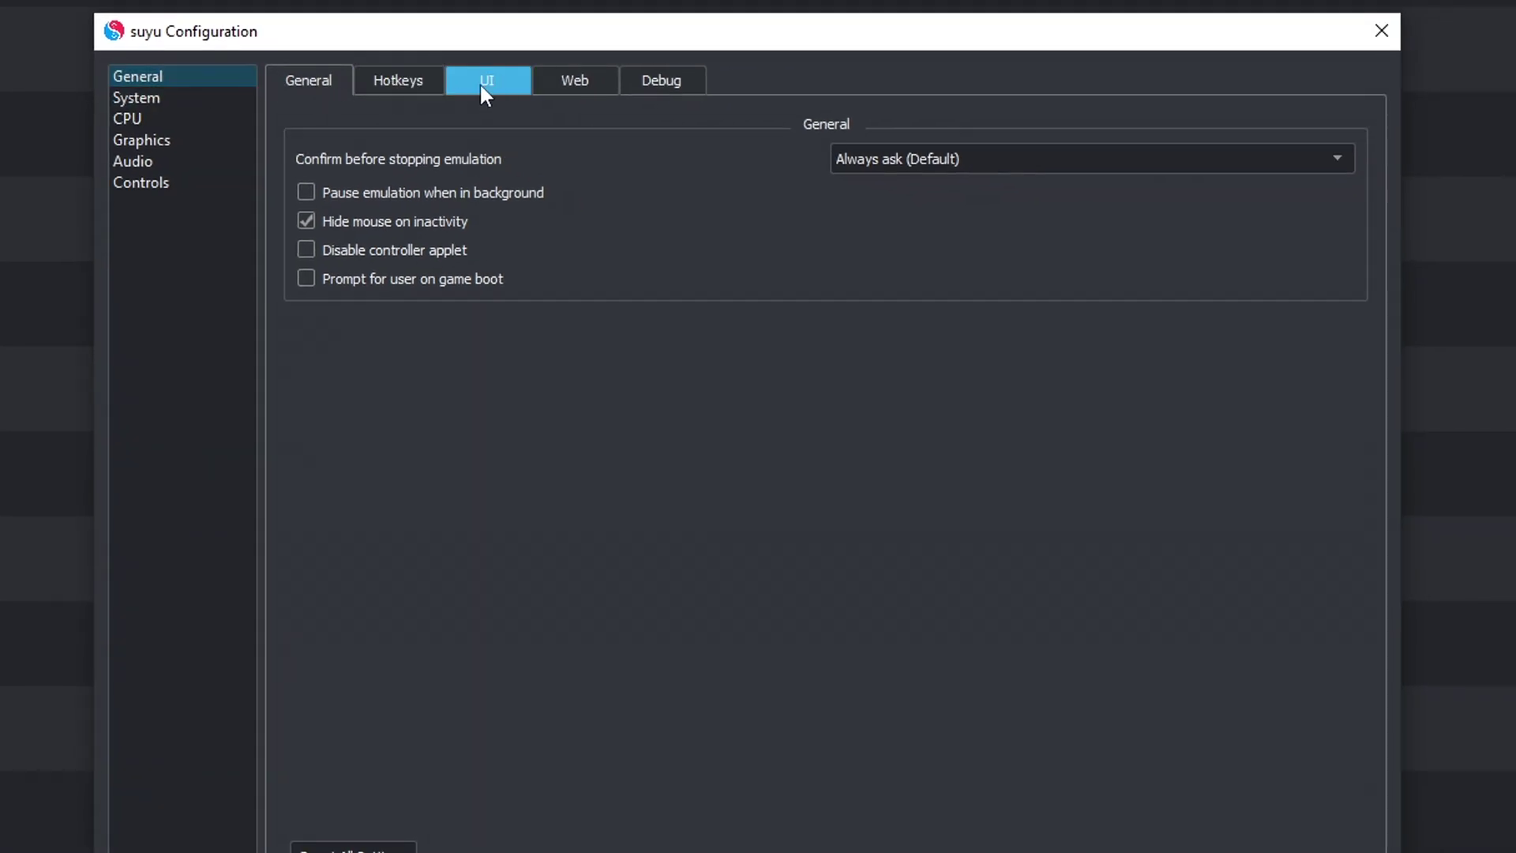
left_click(482, 86)
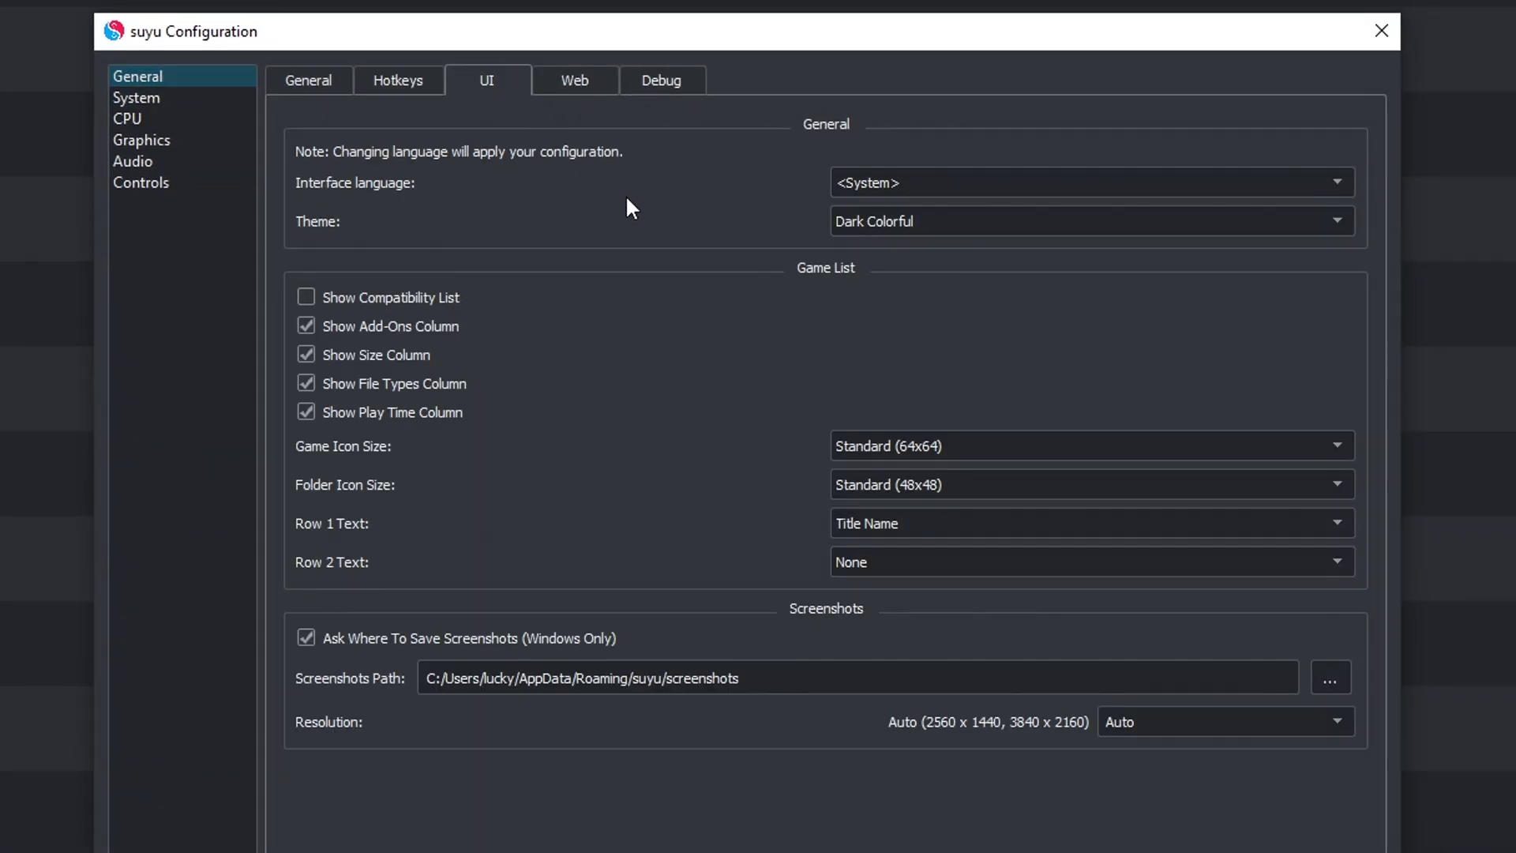
left_click(886, 221)
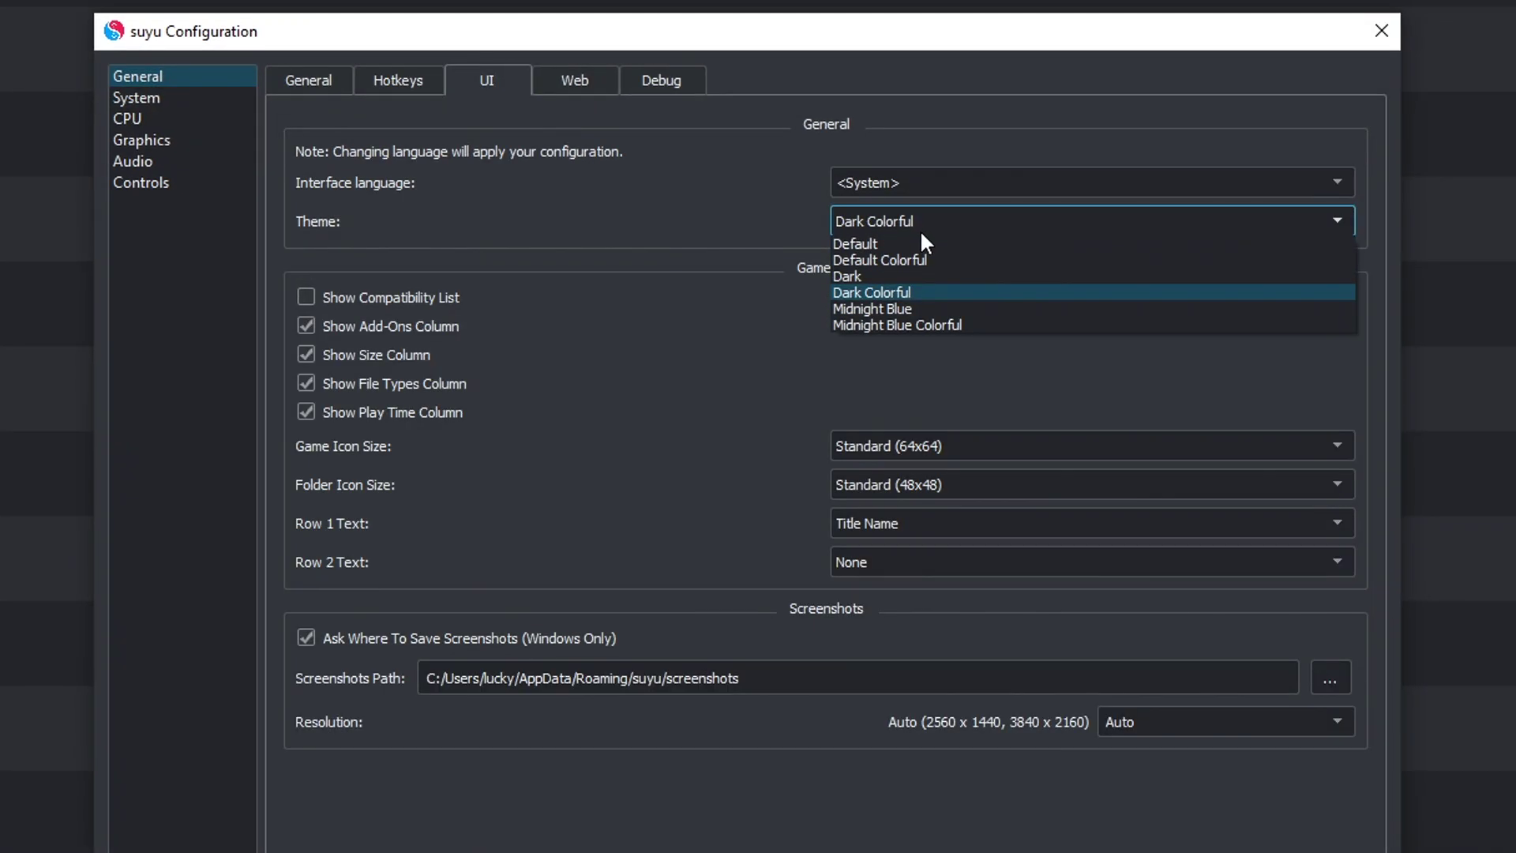
left_click(993, 325)
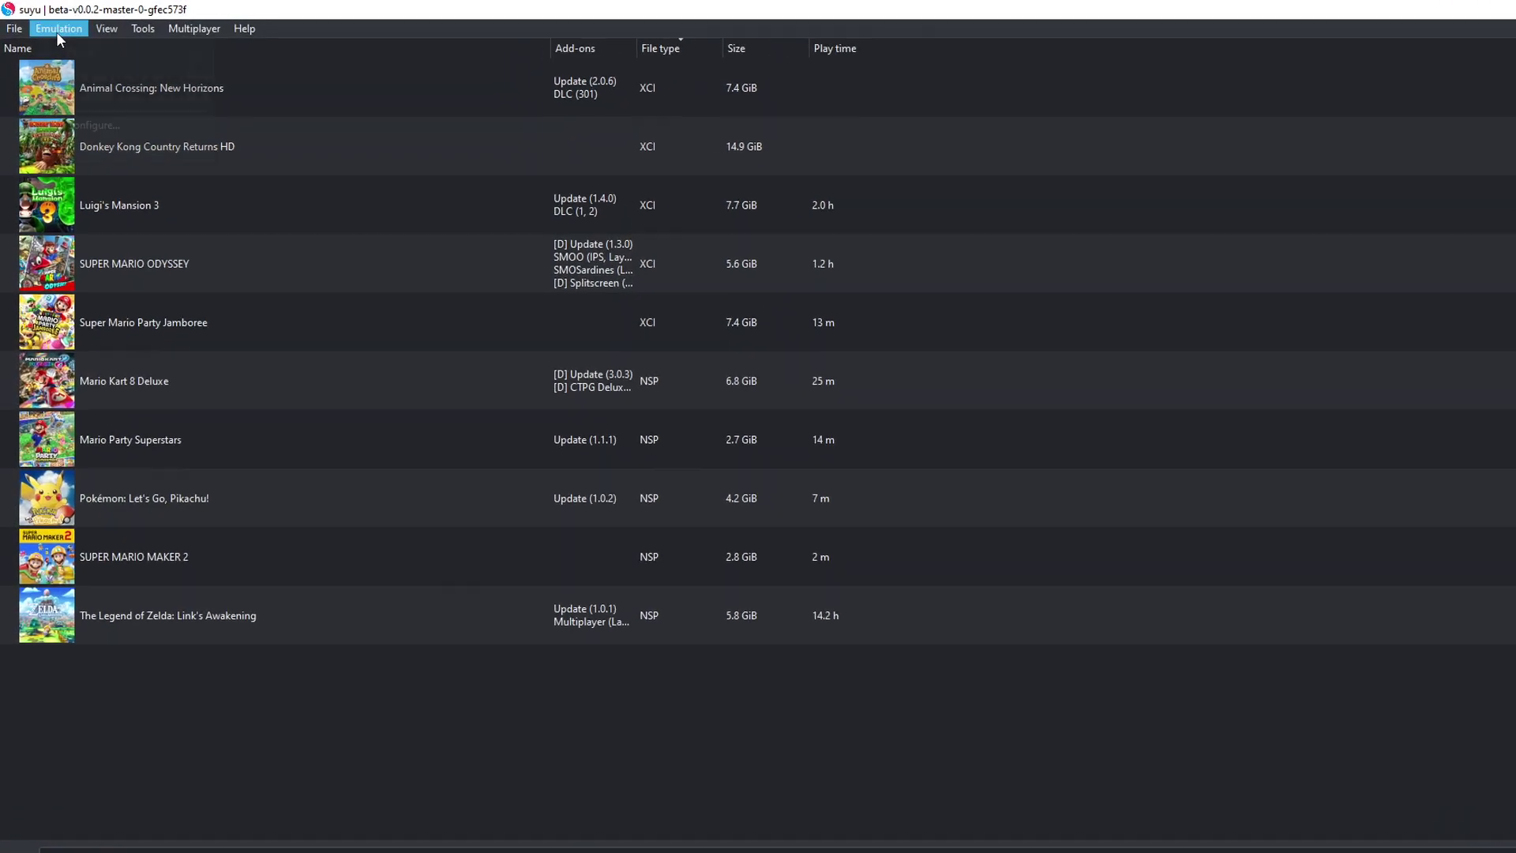
Step: In Controls, set Player 1's input device to DualSense Controller 0
left_click(55, 29)
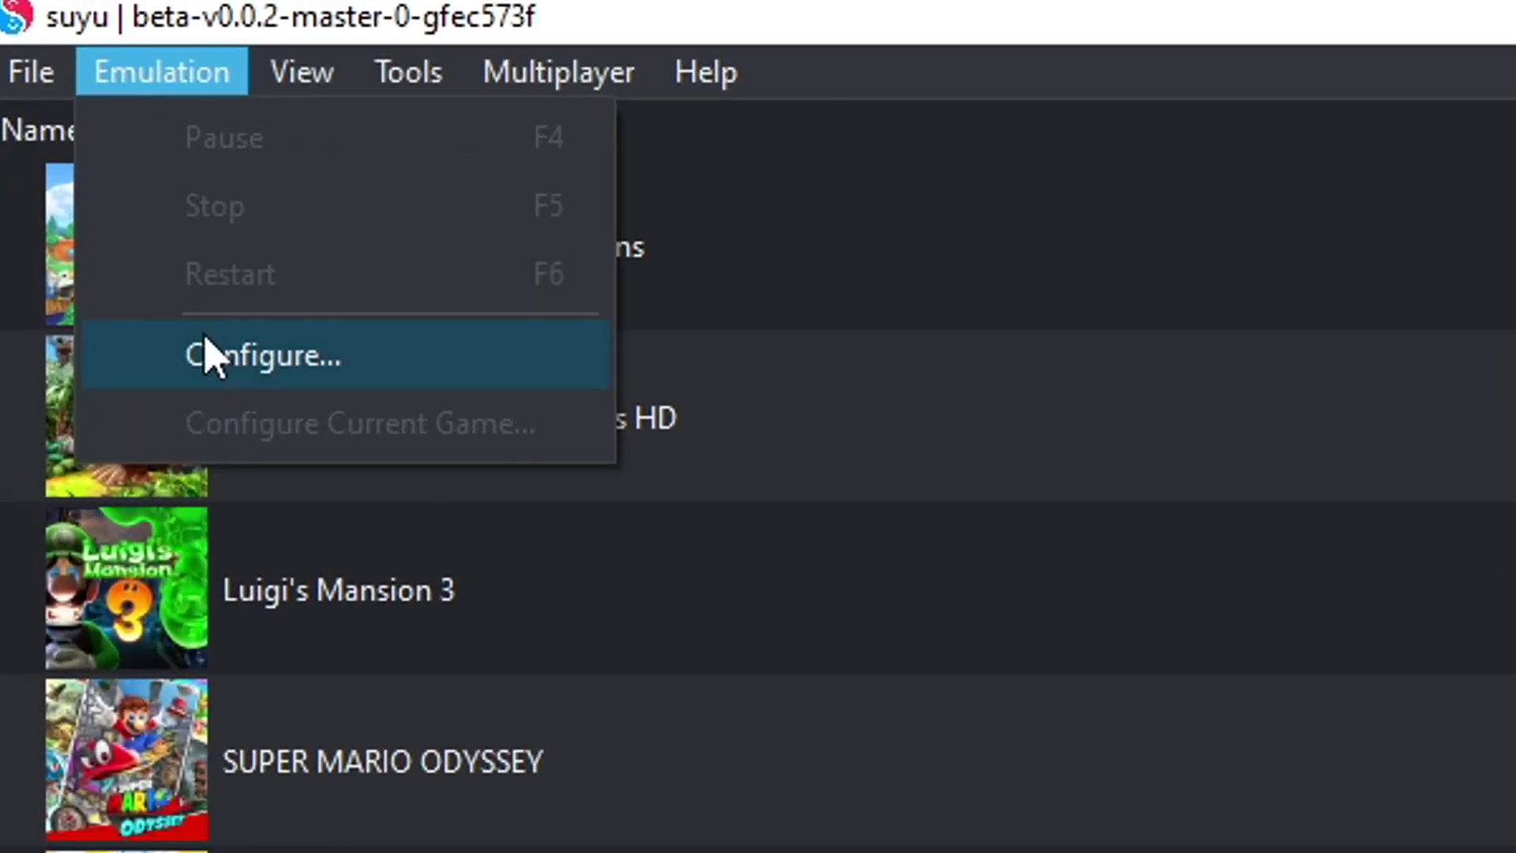
left_click(207, 355)
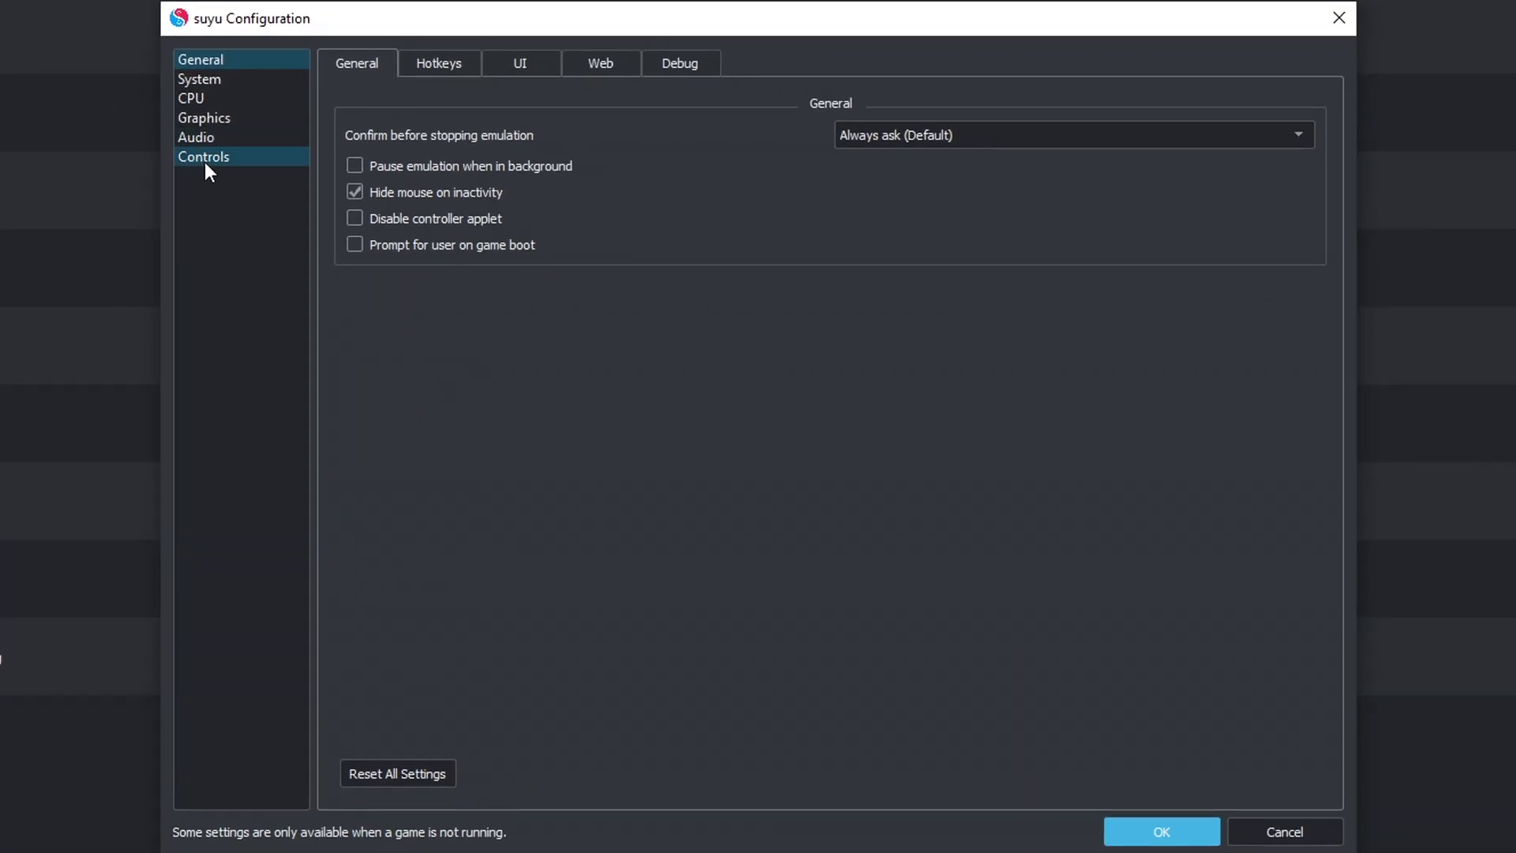
left_click(205, 164)
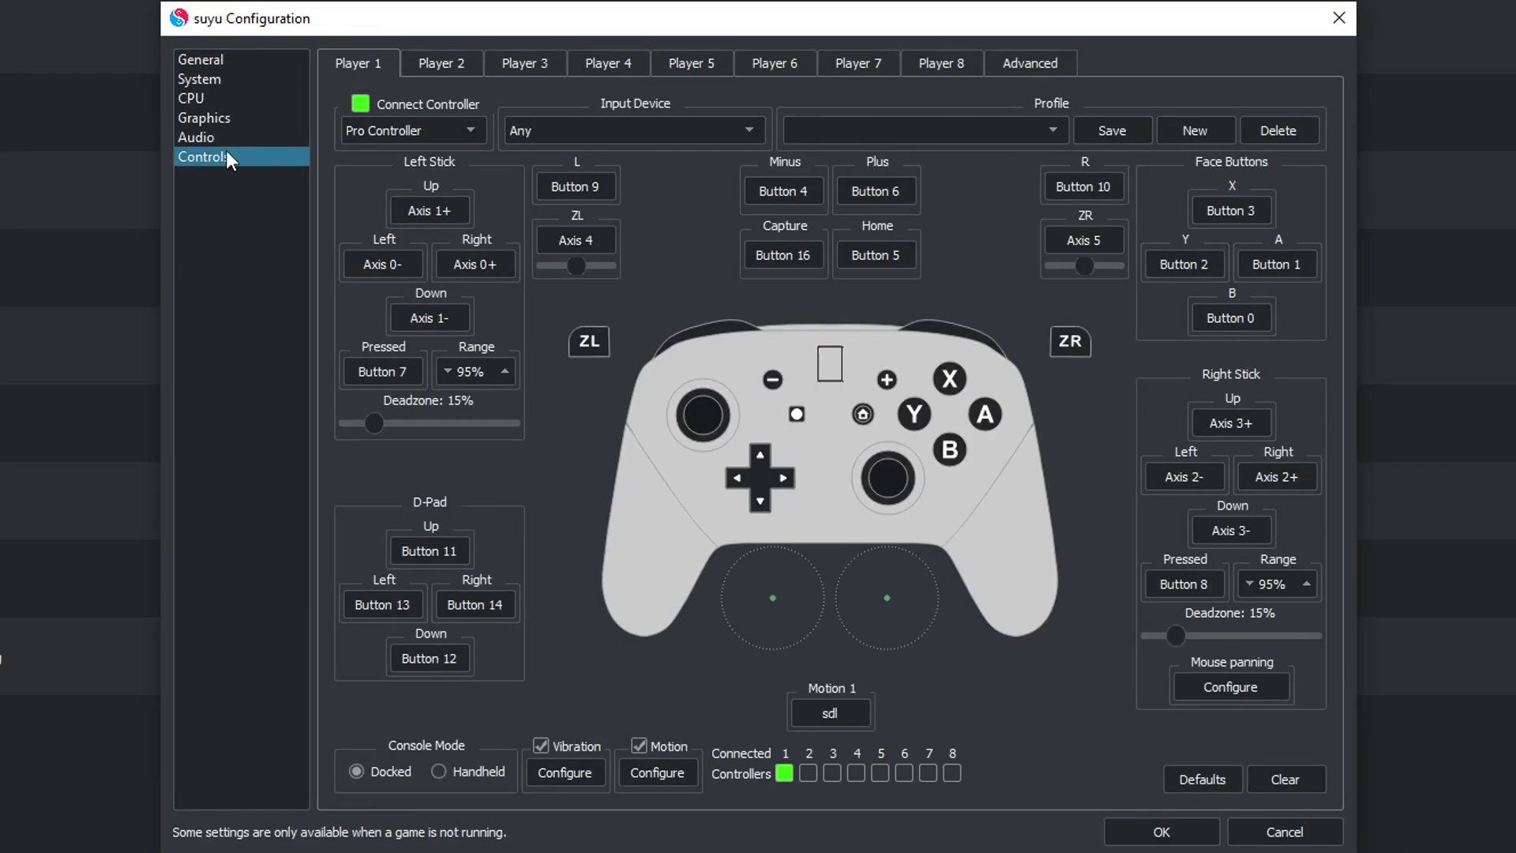
left_click(743, 131)
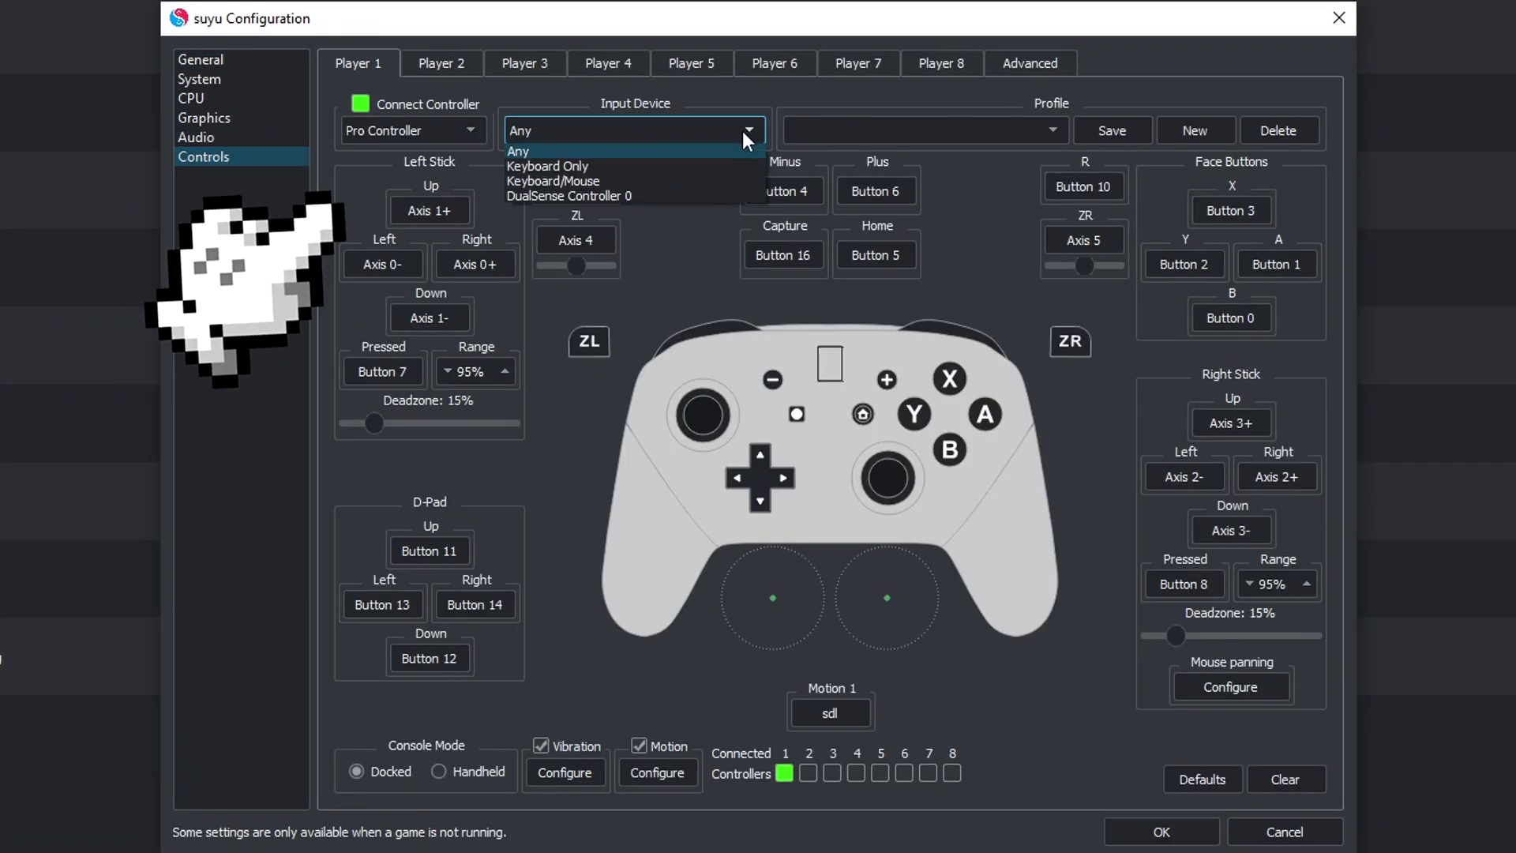
left_click(632, 193)
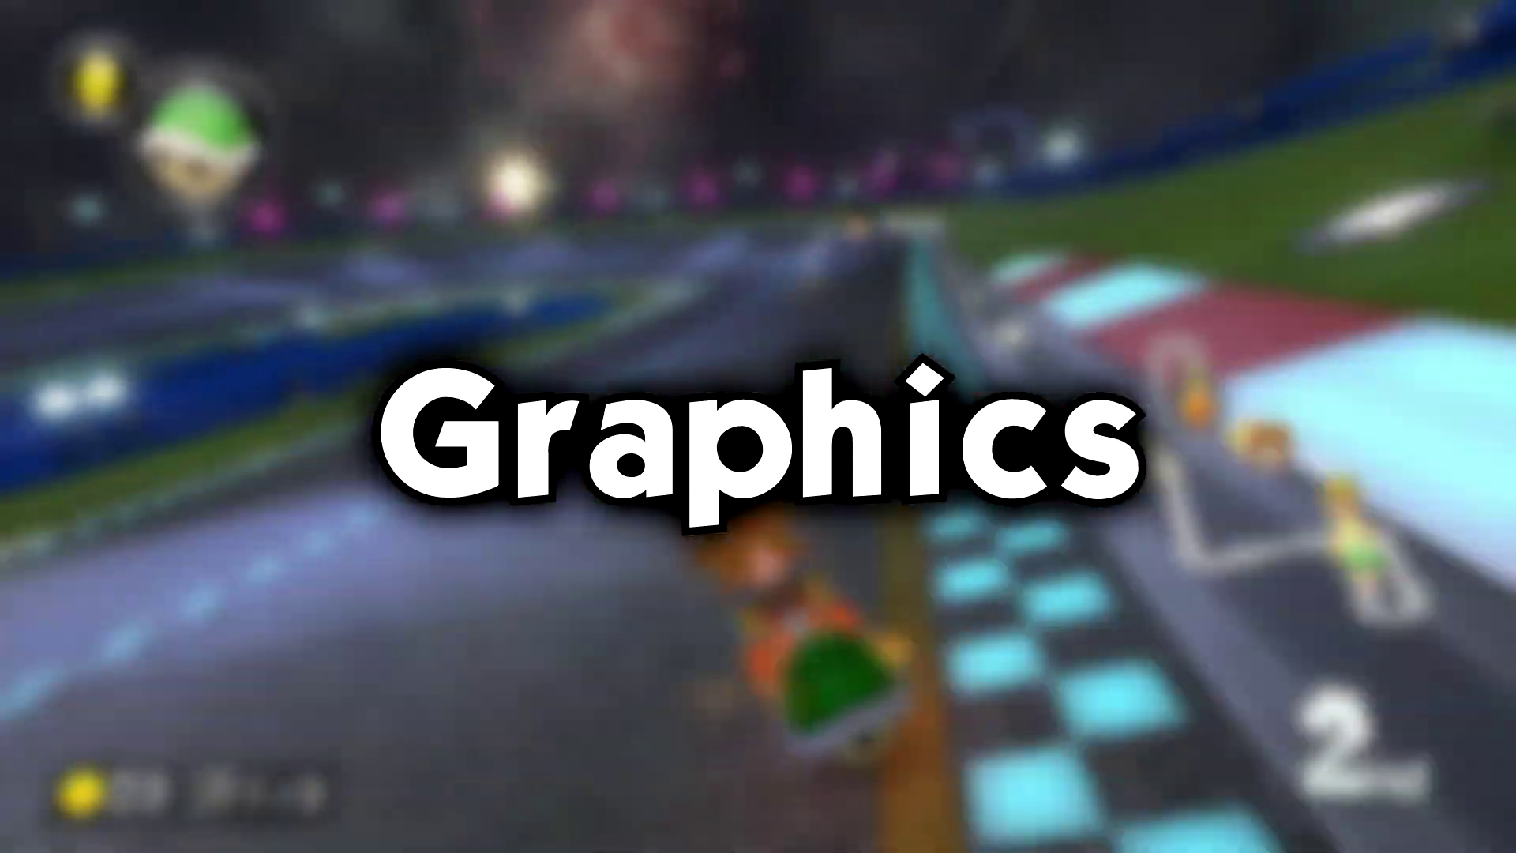
Step: In Graphics settings, keep Vulkan as the API and the RTX 2070 SUPER as the device
left_click(55, 27)
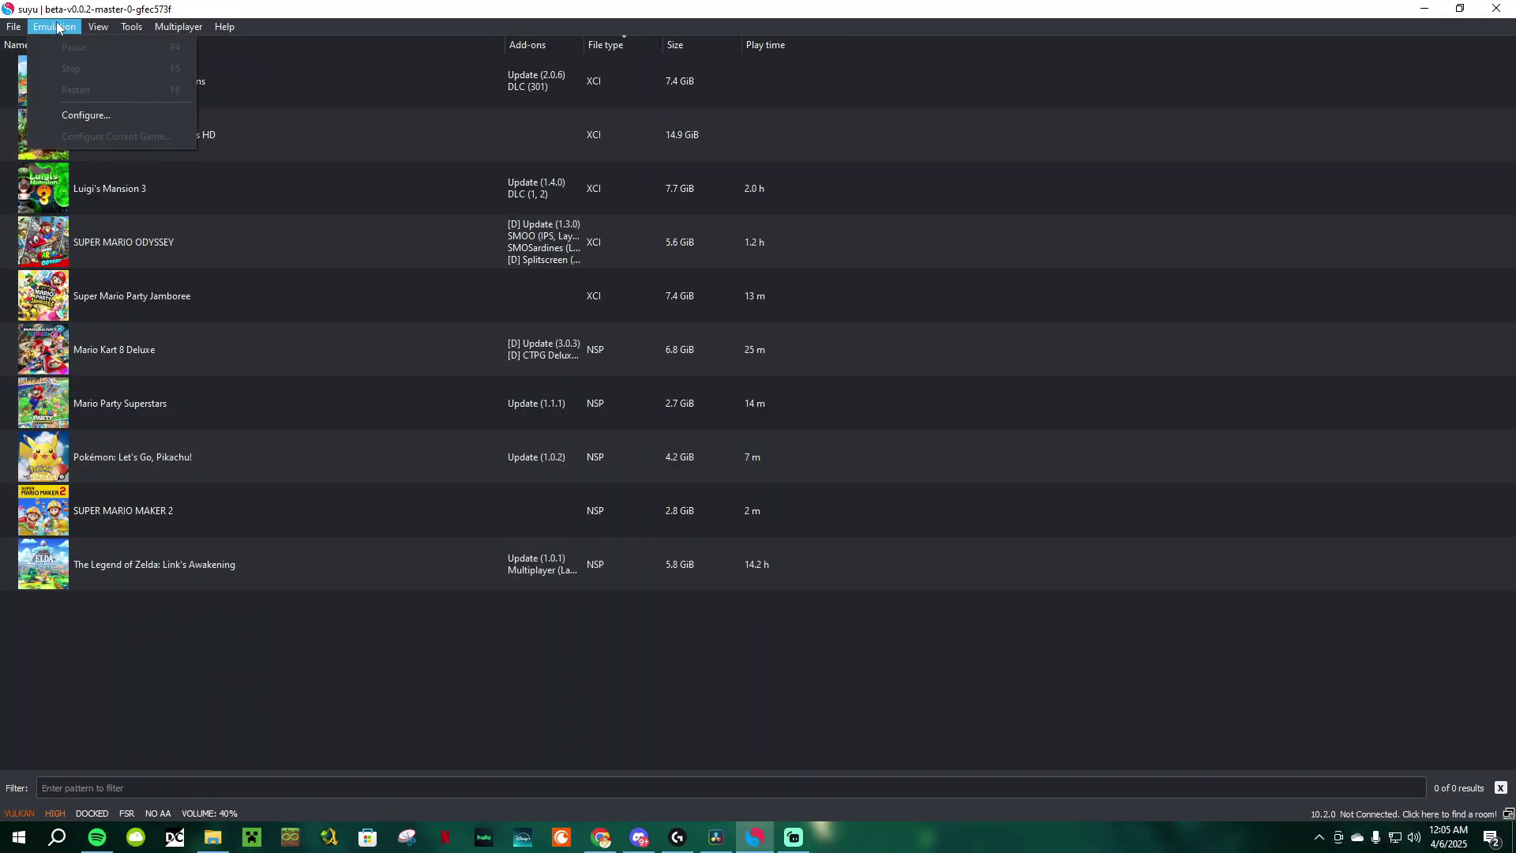
left_click(102, 115)
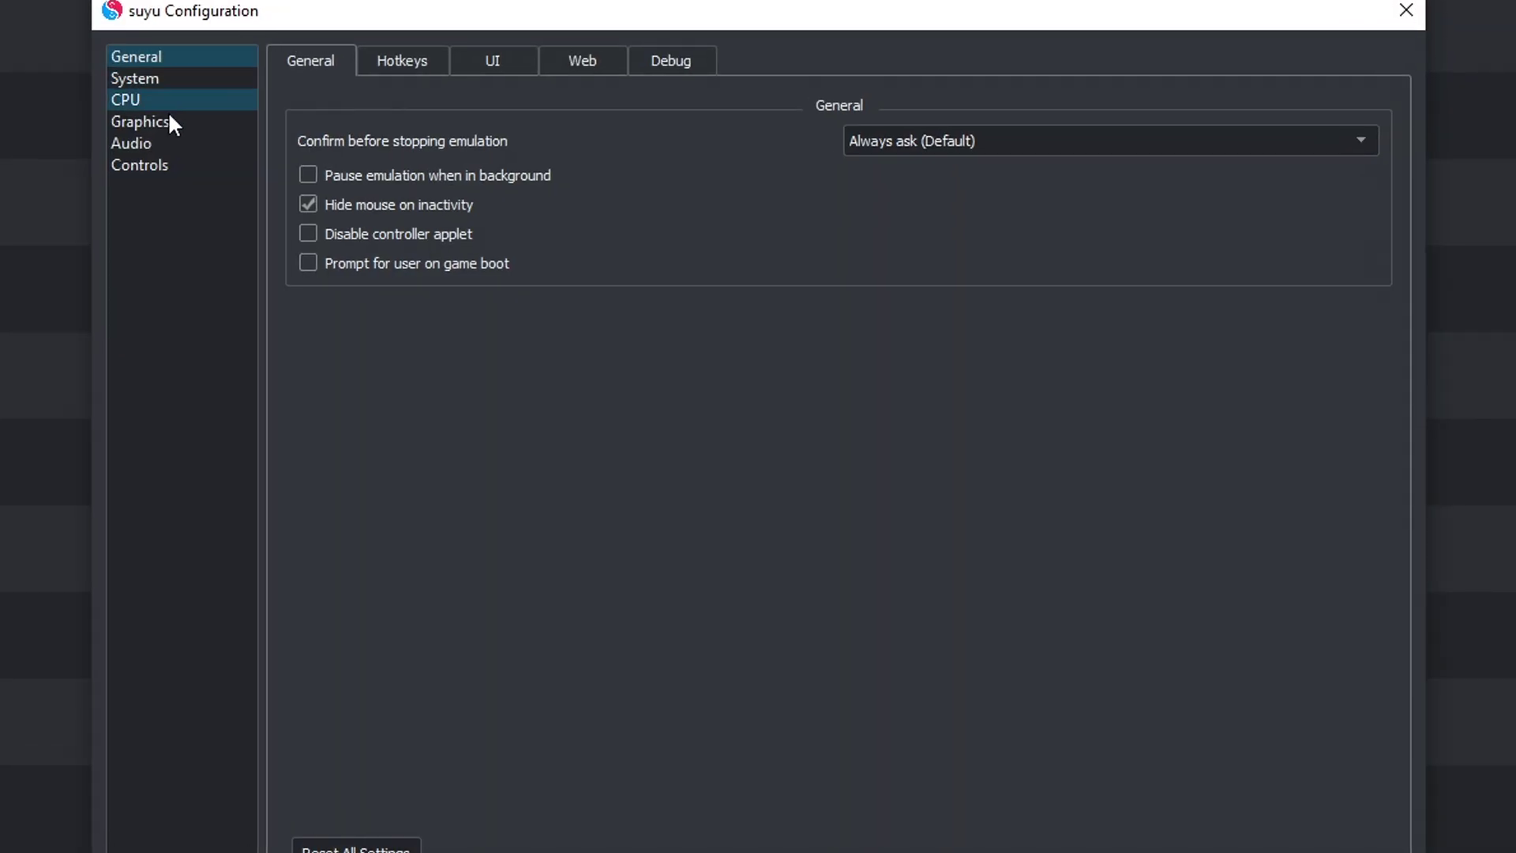
left_click(170, 122)
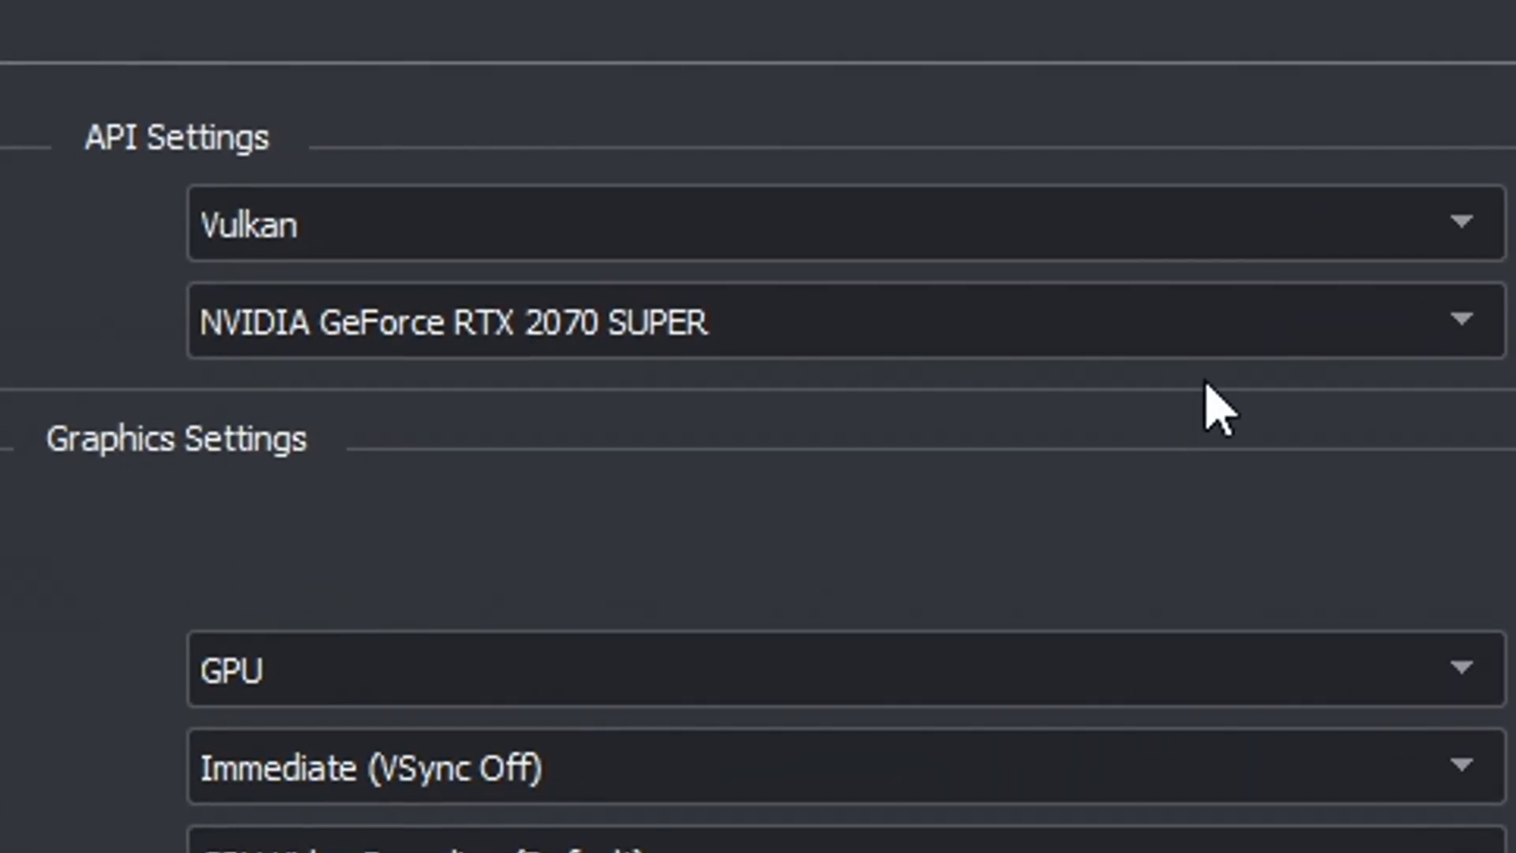
left_click(770, 139)
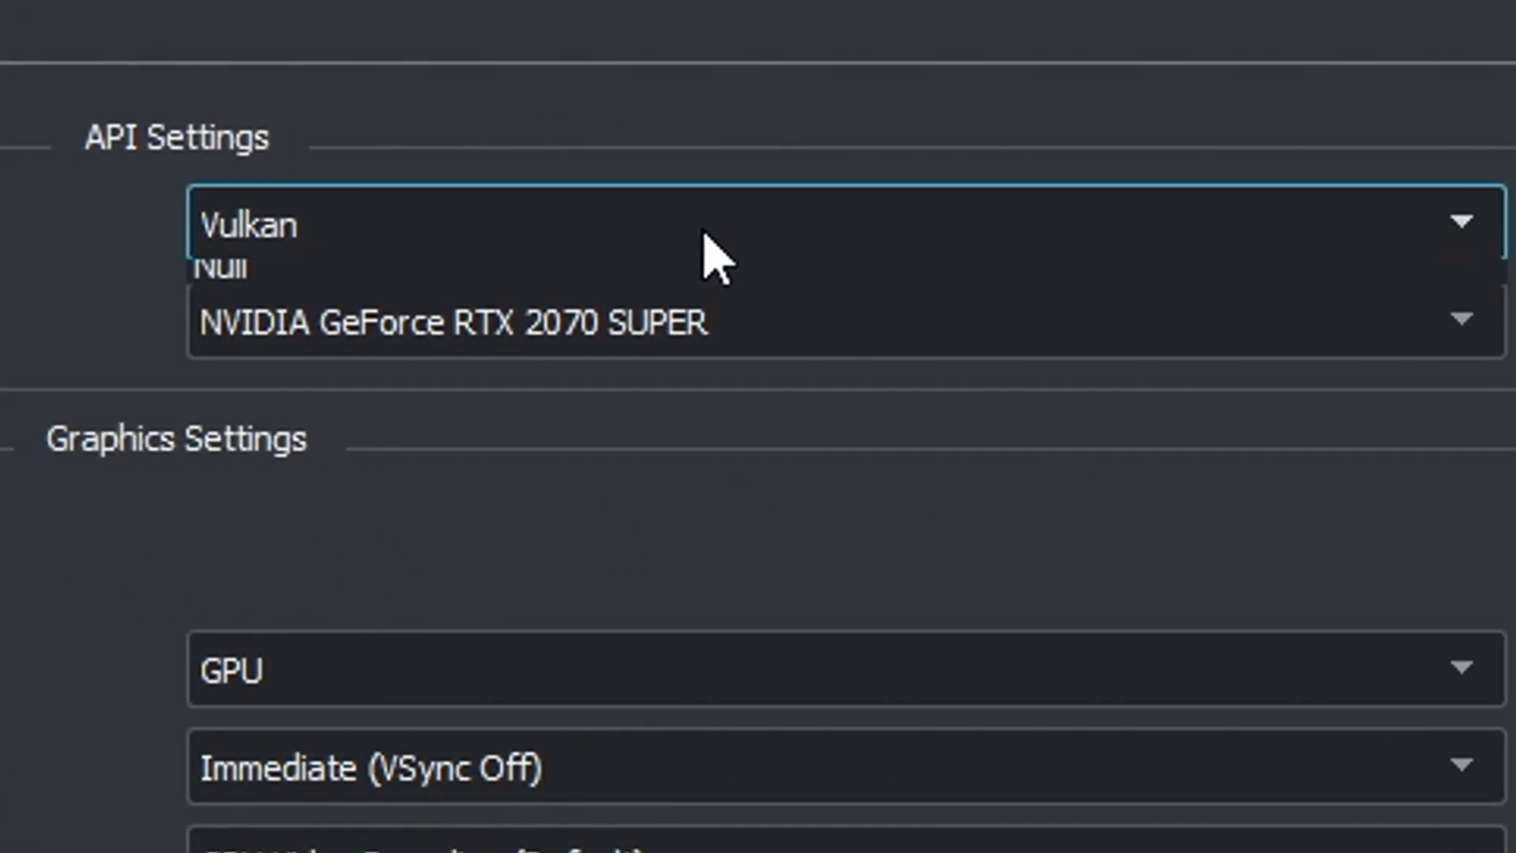
left_click(336, 321)
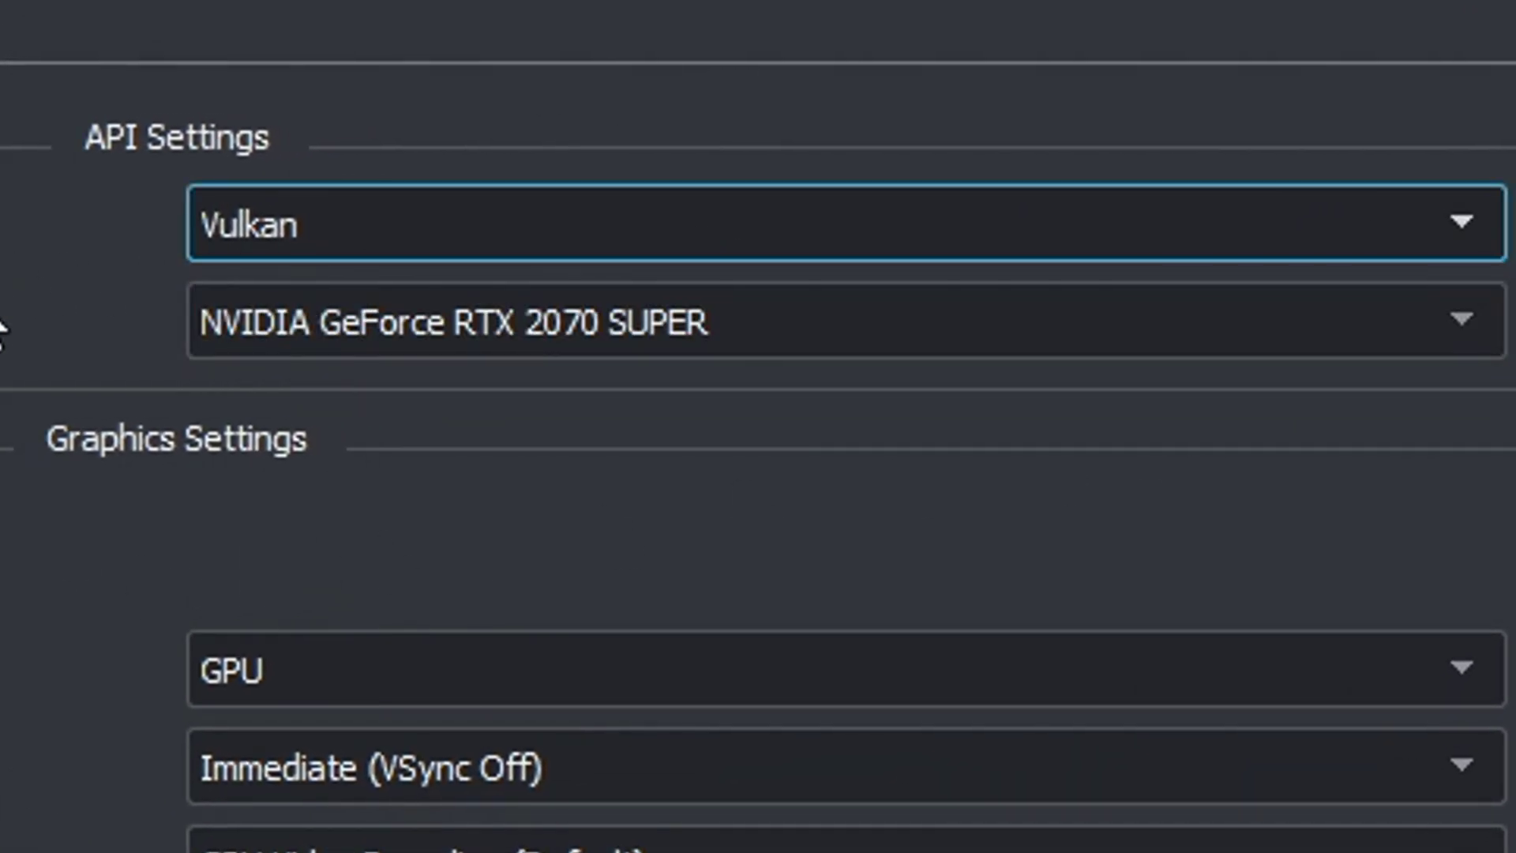
left_click(221, 330)
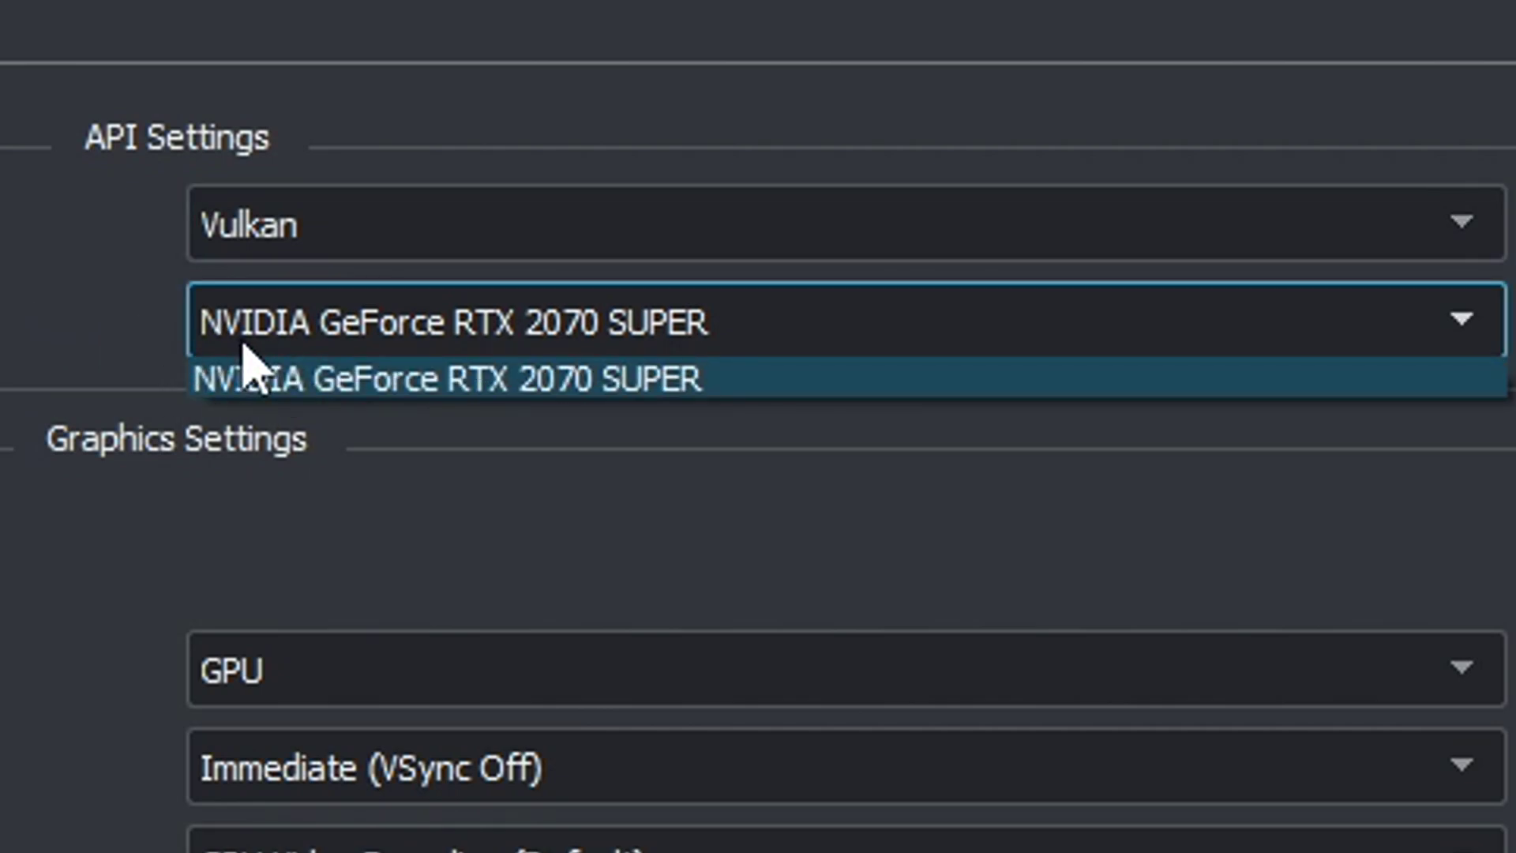
left_click(245, 377)
Step: Keep VSync at Immediate (off) and resolution at 2X, then show the Advanced graphics settings
left_click(292, 766)
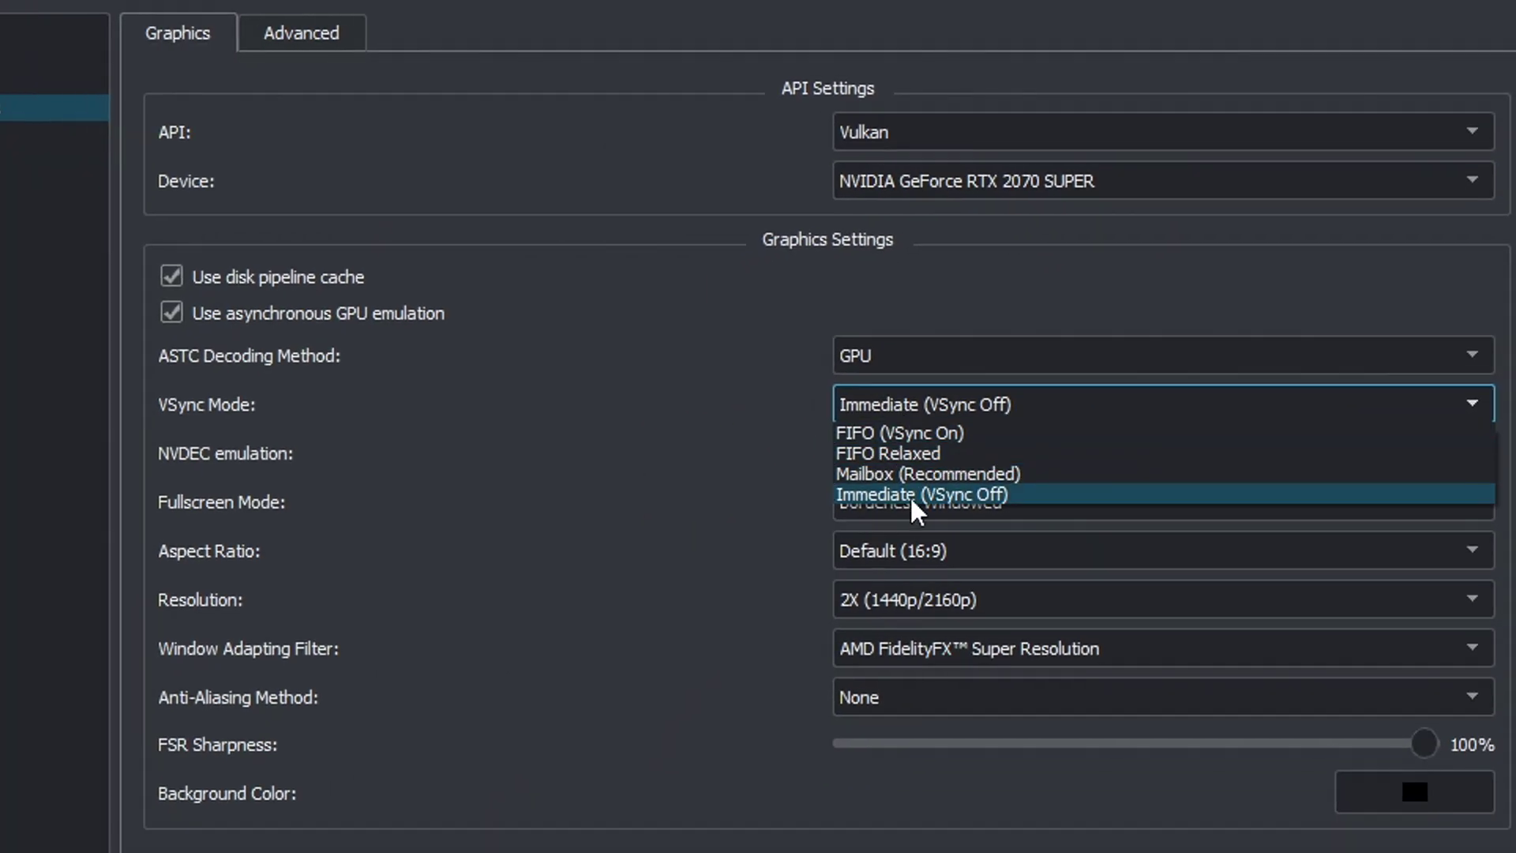
left_click(914, 495)
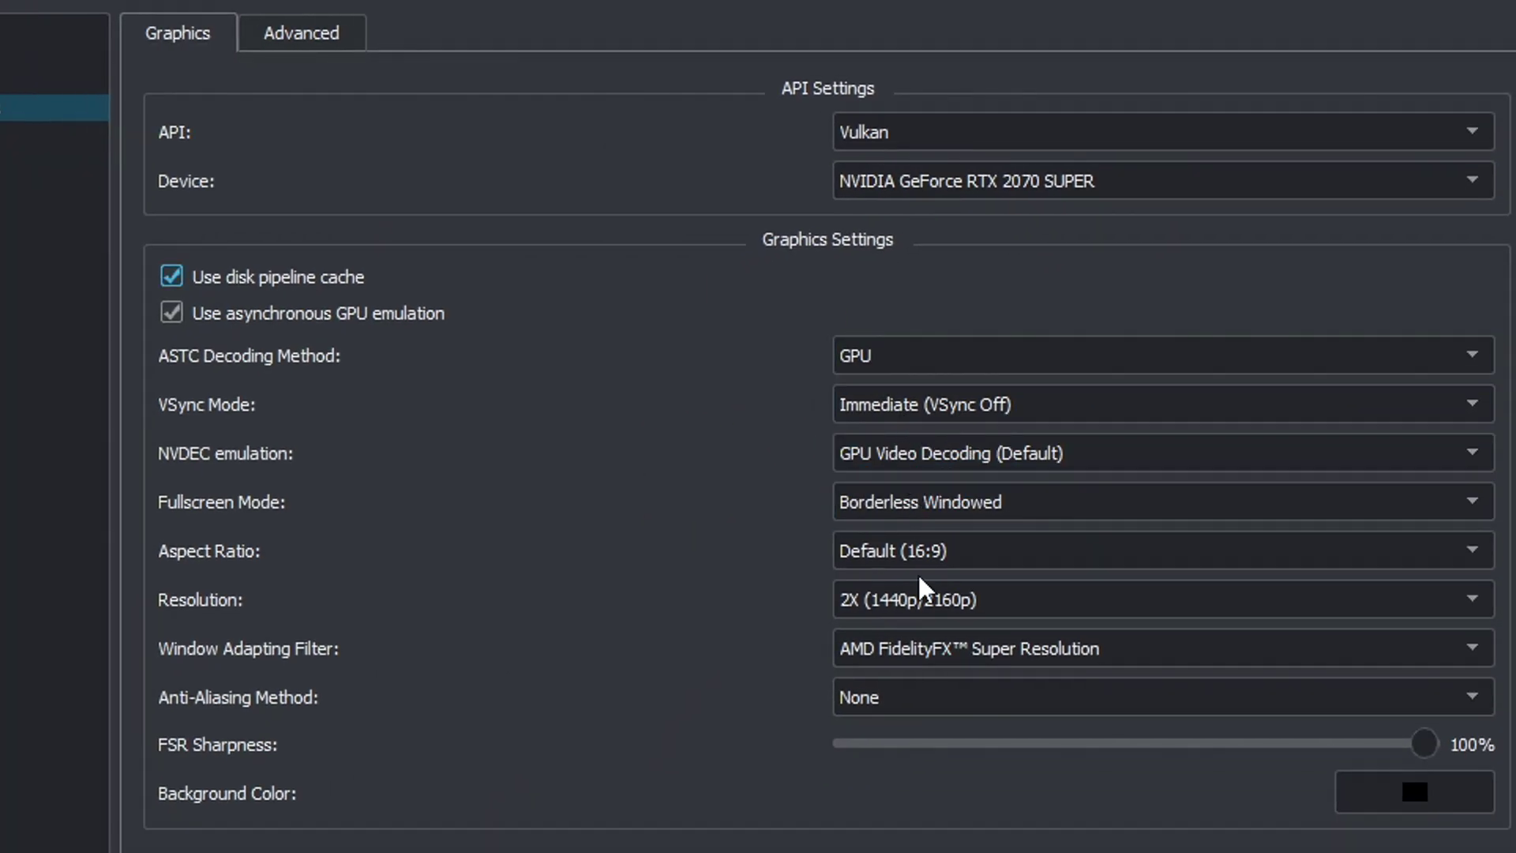
left_click(909, 609)
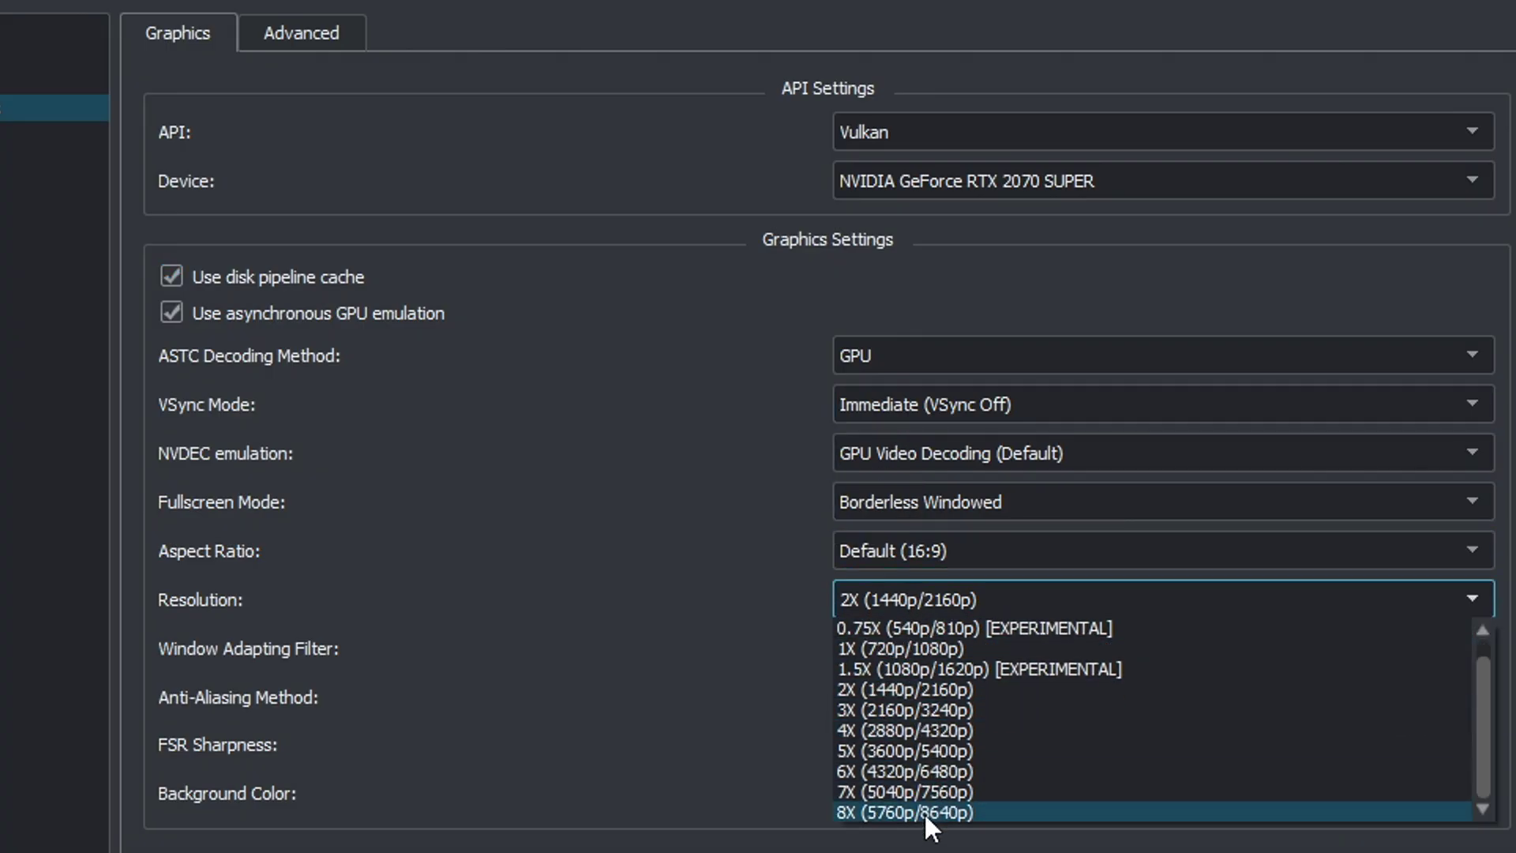
key("Escape")
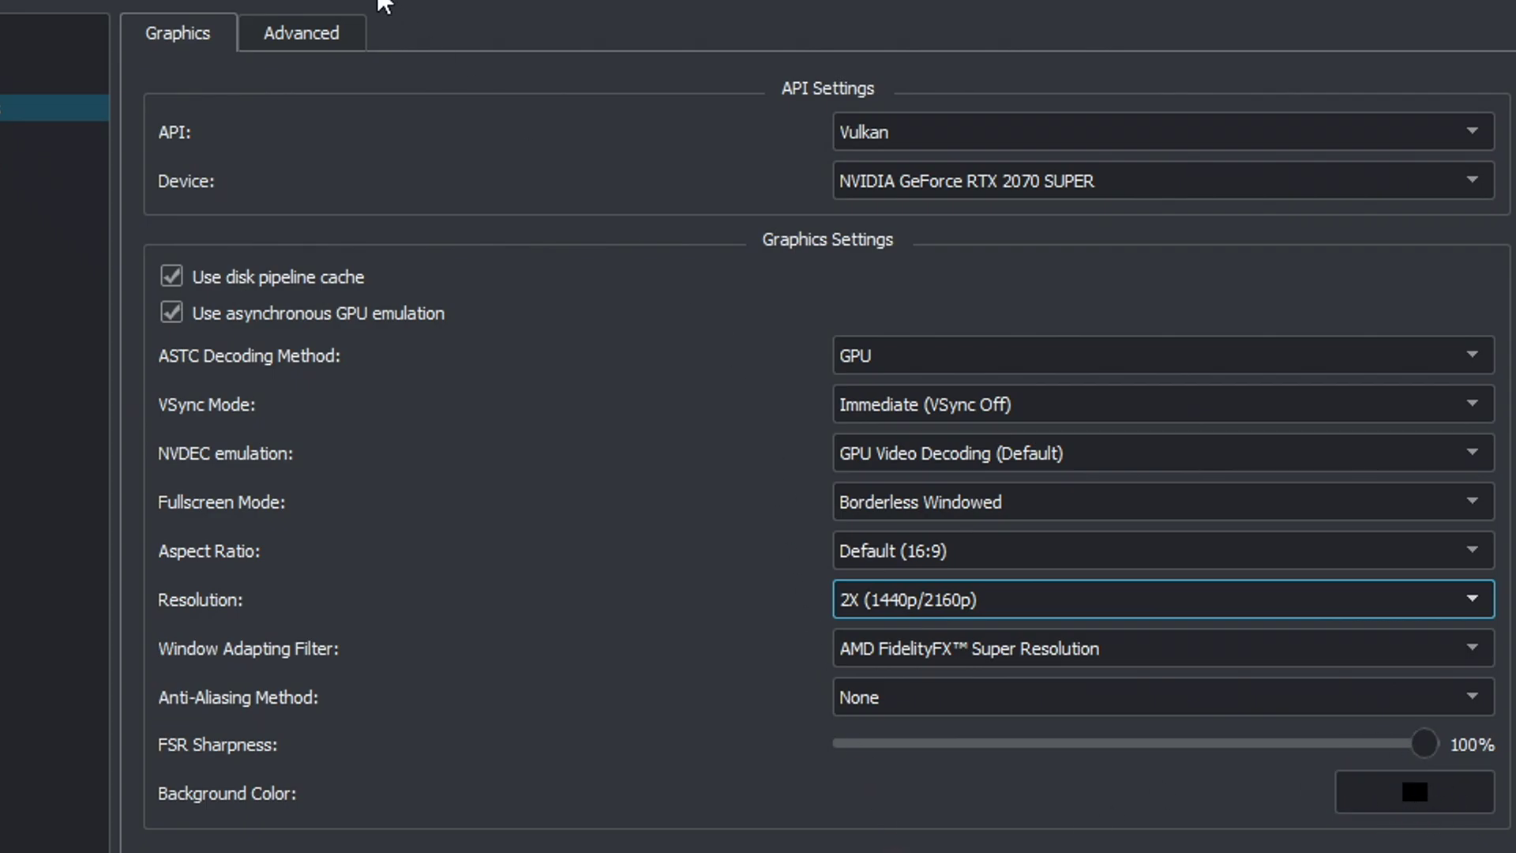
left_click(315, 39)
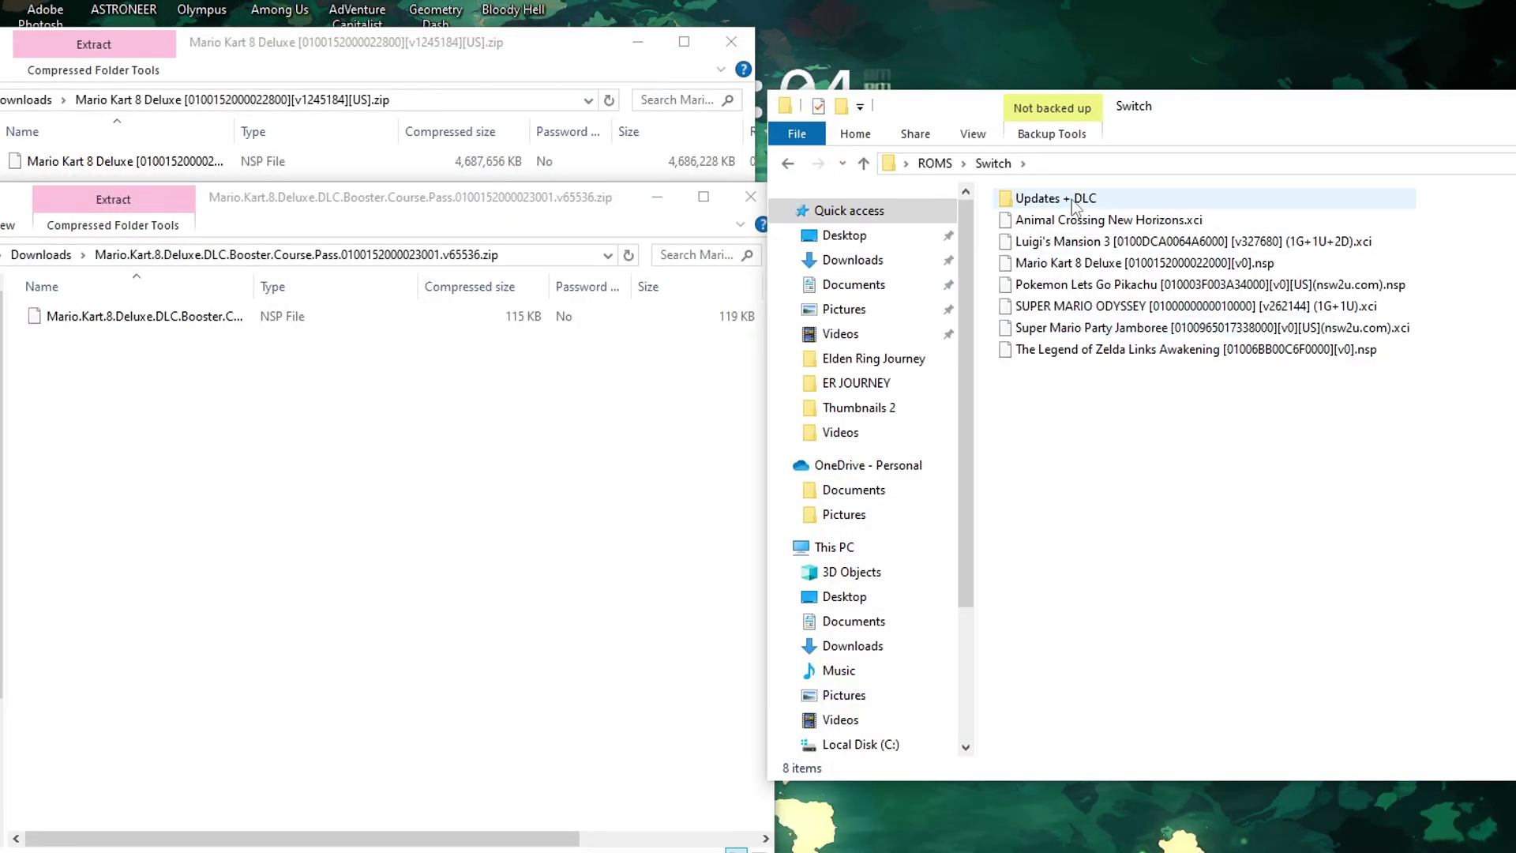
Step: Copy the Mario Kart 8 Deluxe NSP from the zip into ROMS\Switch\Updates + DLC
double_click(1075, 202)
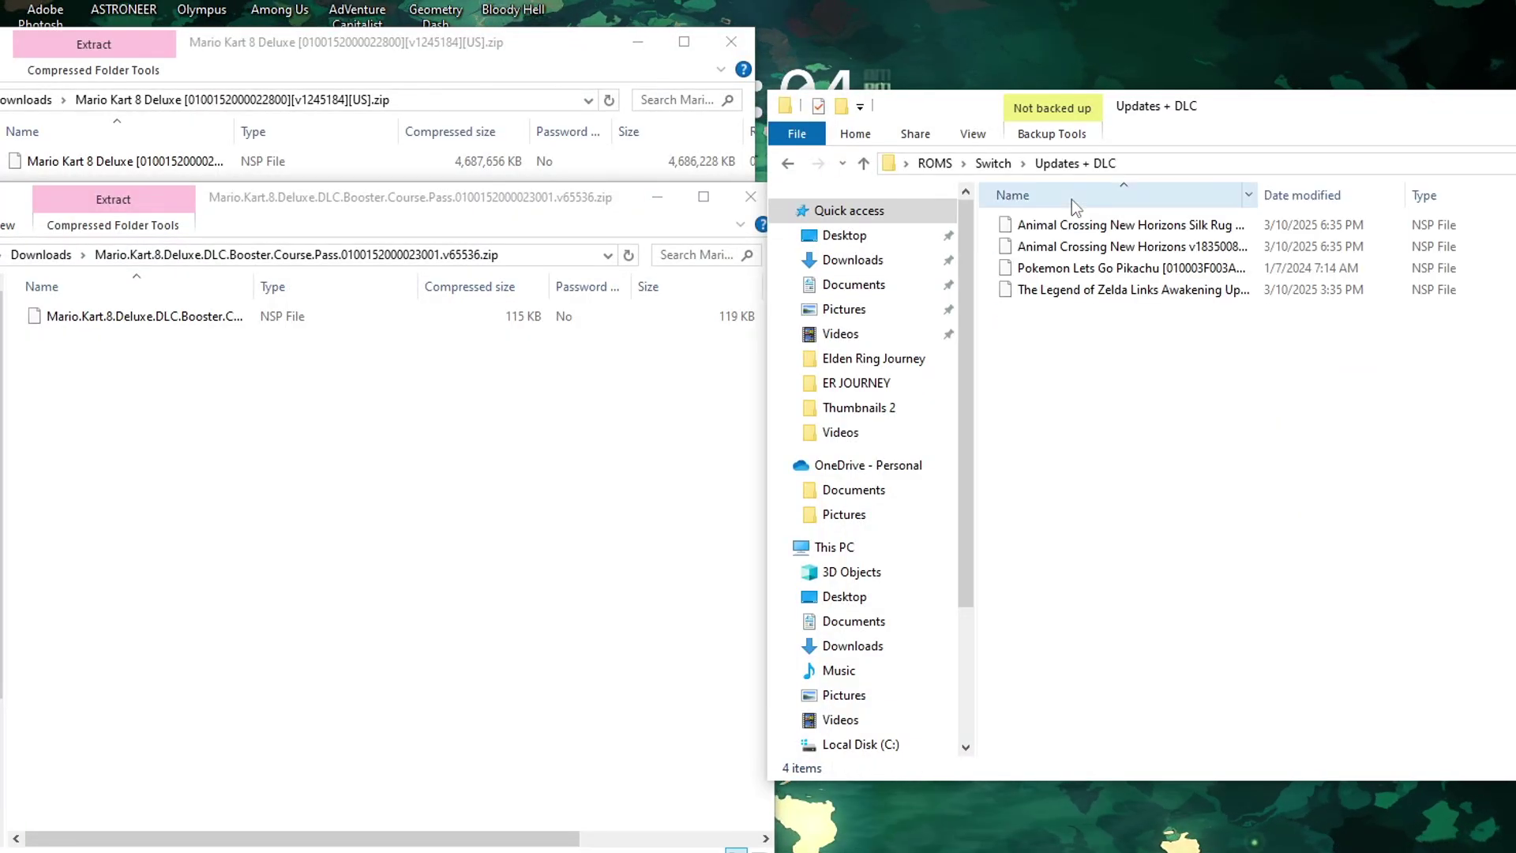
left_click_drag(193, 162, 1025, 373)
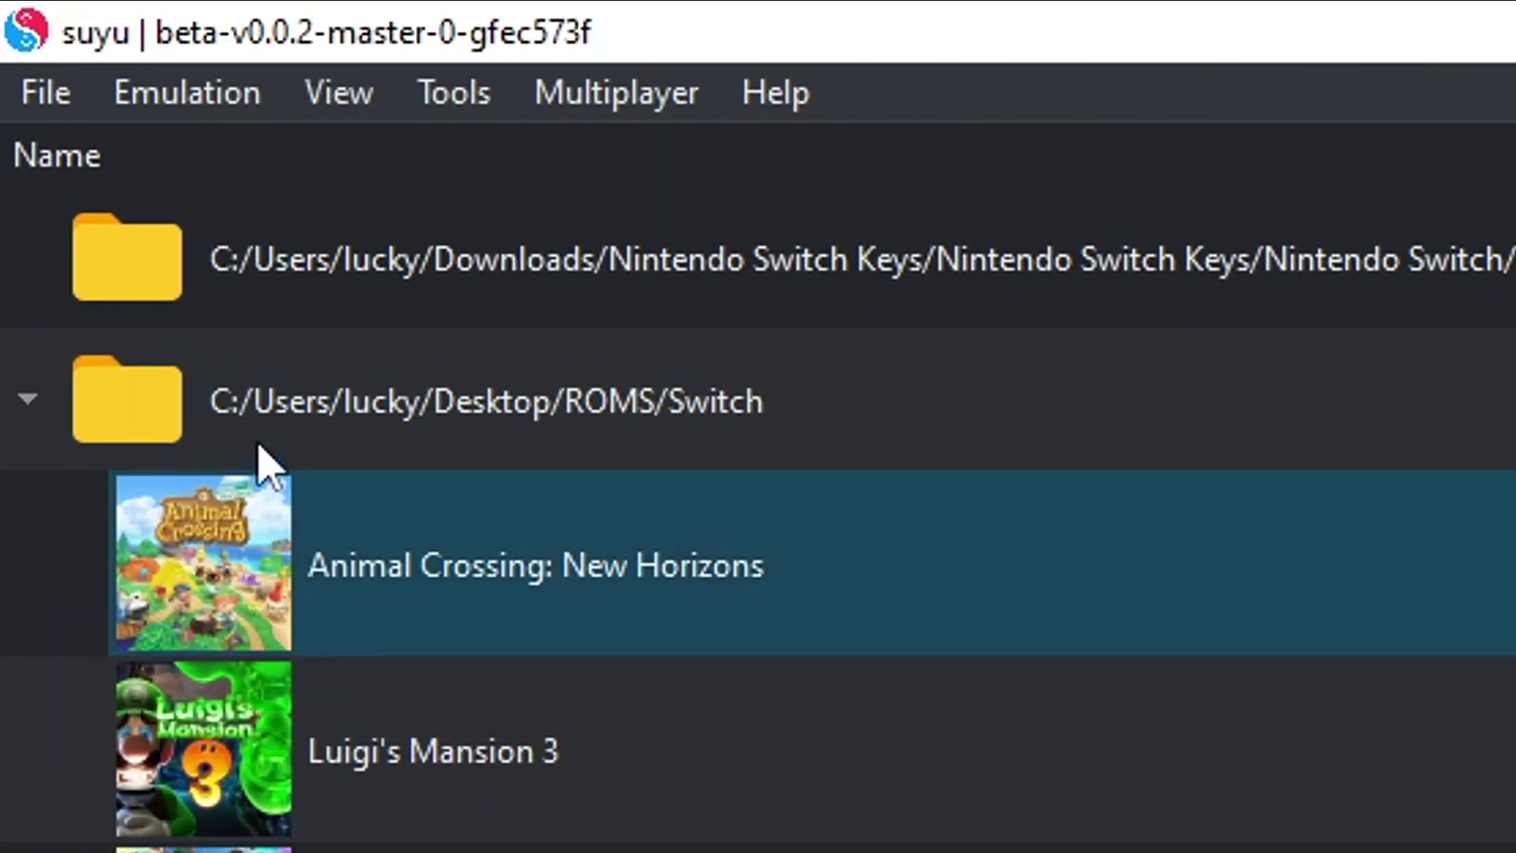
Step: Install the Mario Kart 8 Deluxe update and Booster Course Pass DLC from Desktop > ROMS > Switch > Updates + DLC to NAND
left_click(15, 27)
left_click(95, 163)
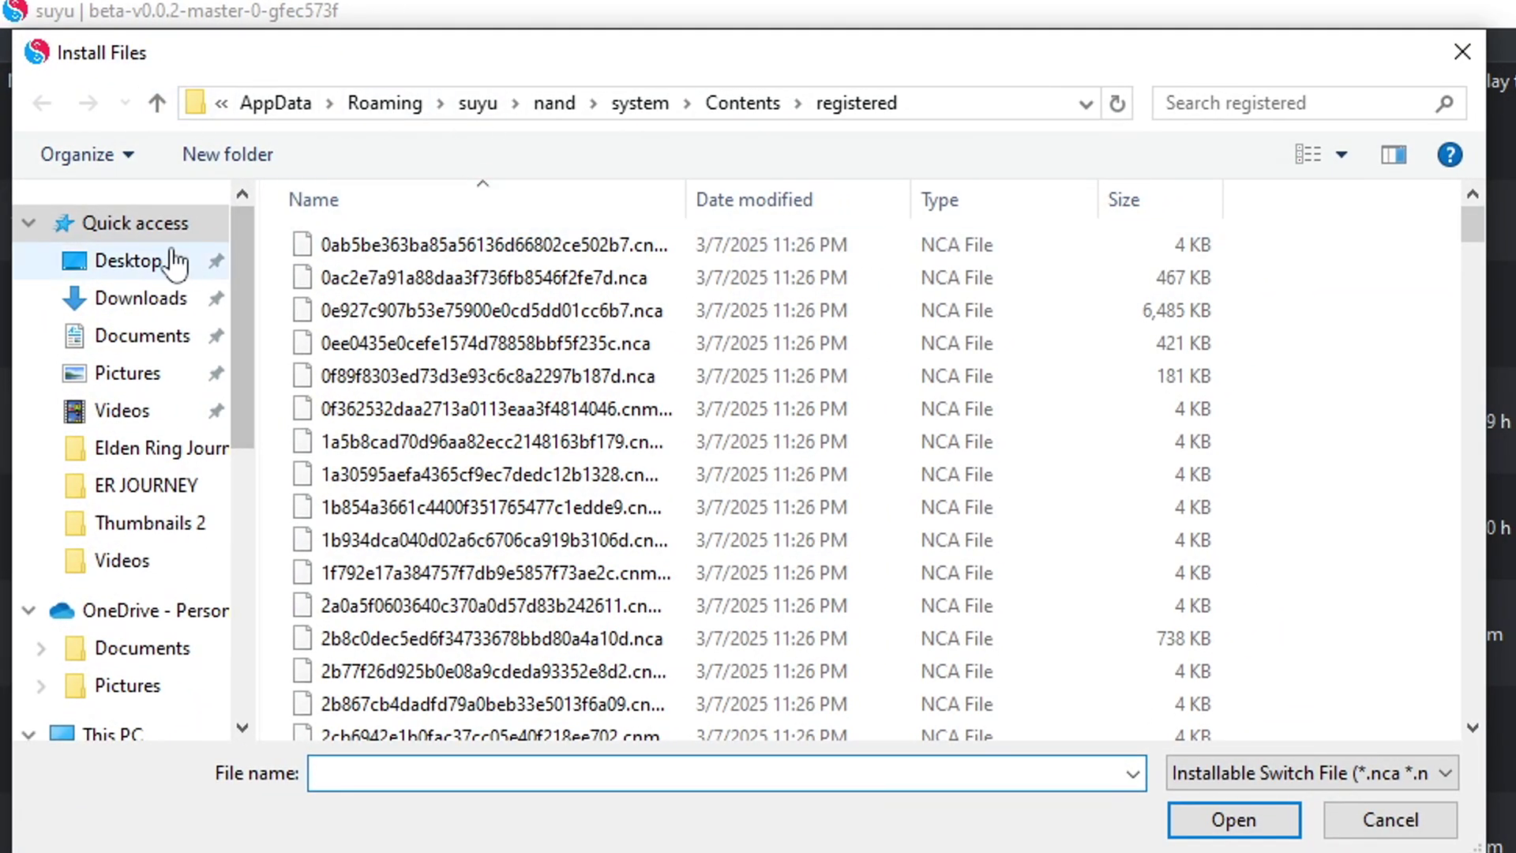
left_click(166, 260)
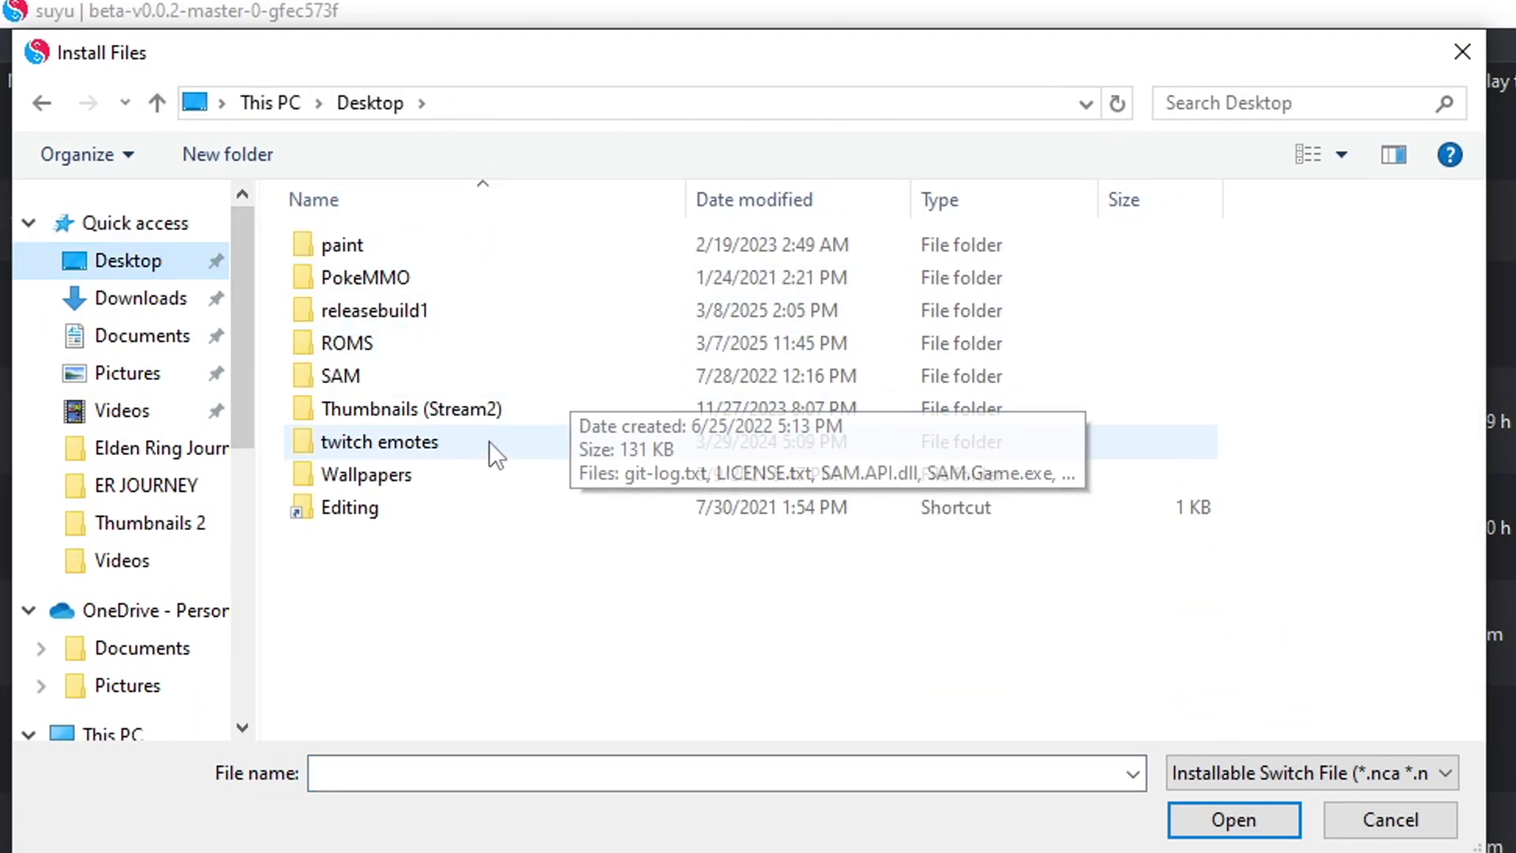
double_click(348, 344)
double_click(373, 281)
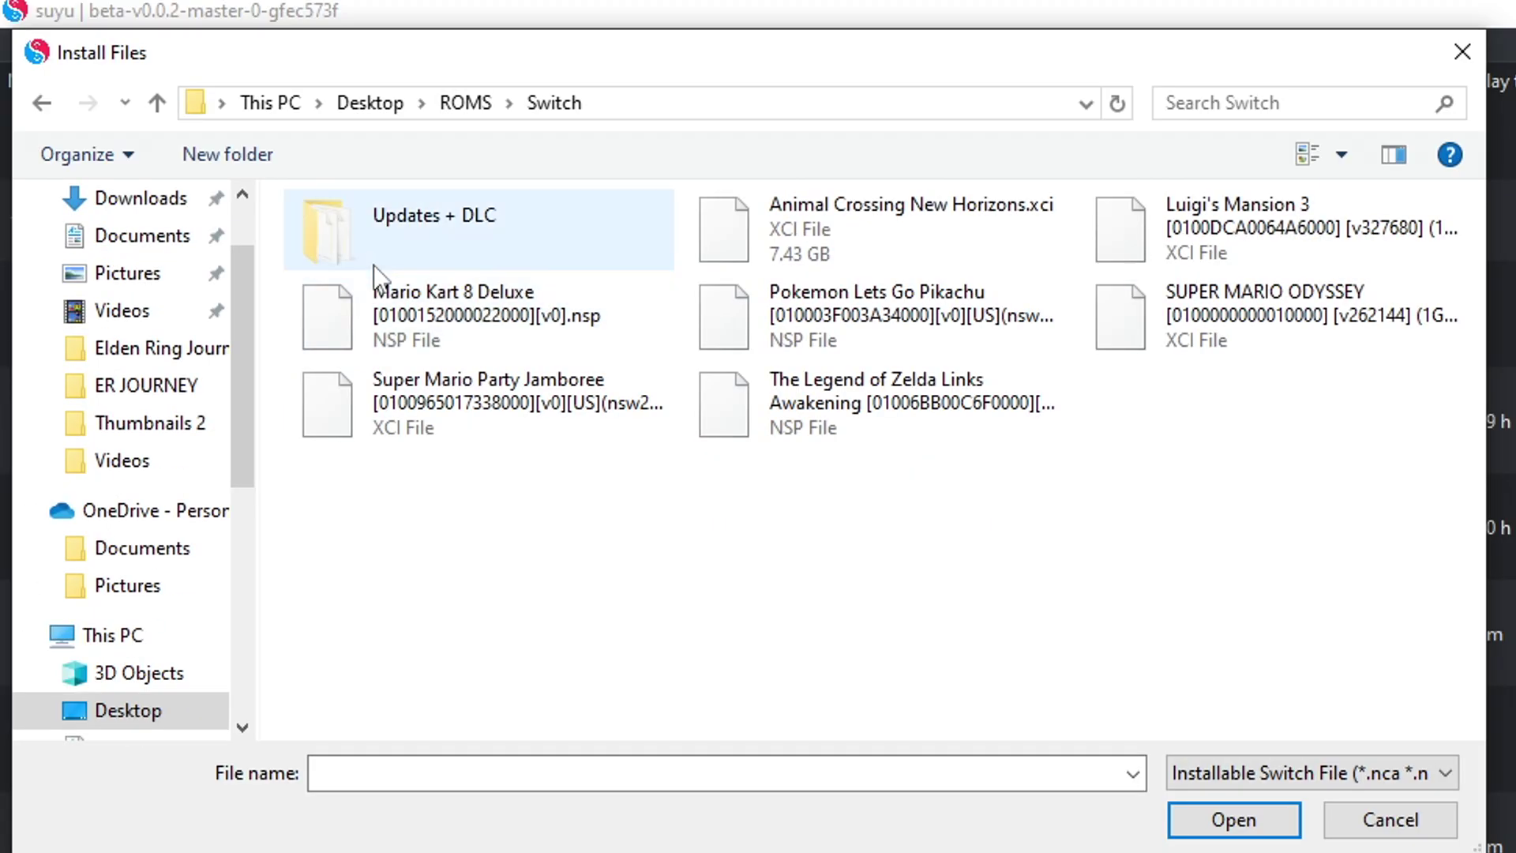
double_click(381, 231)
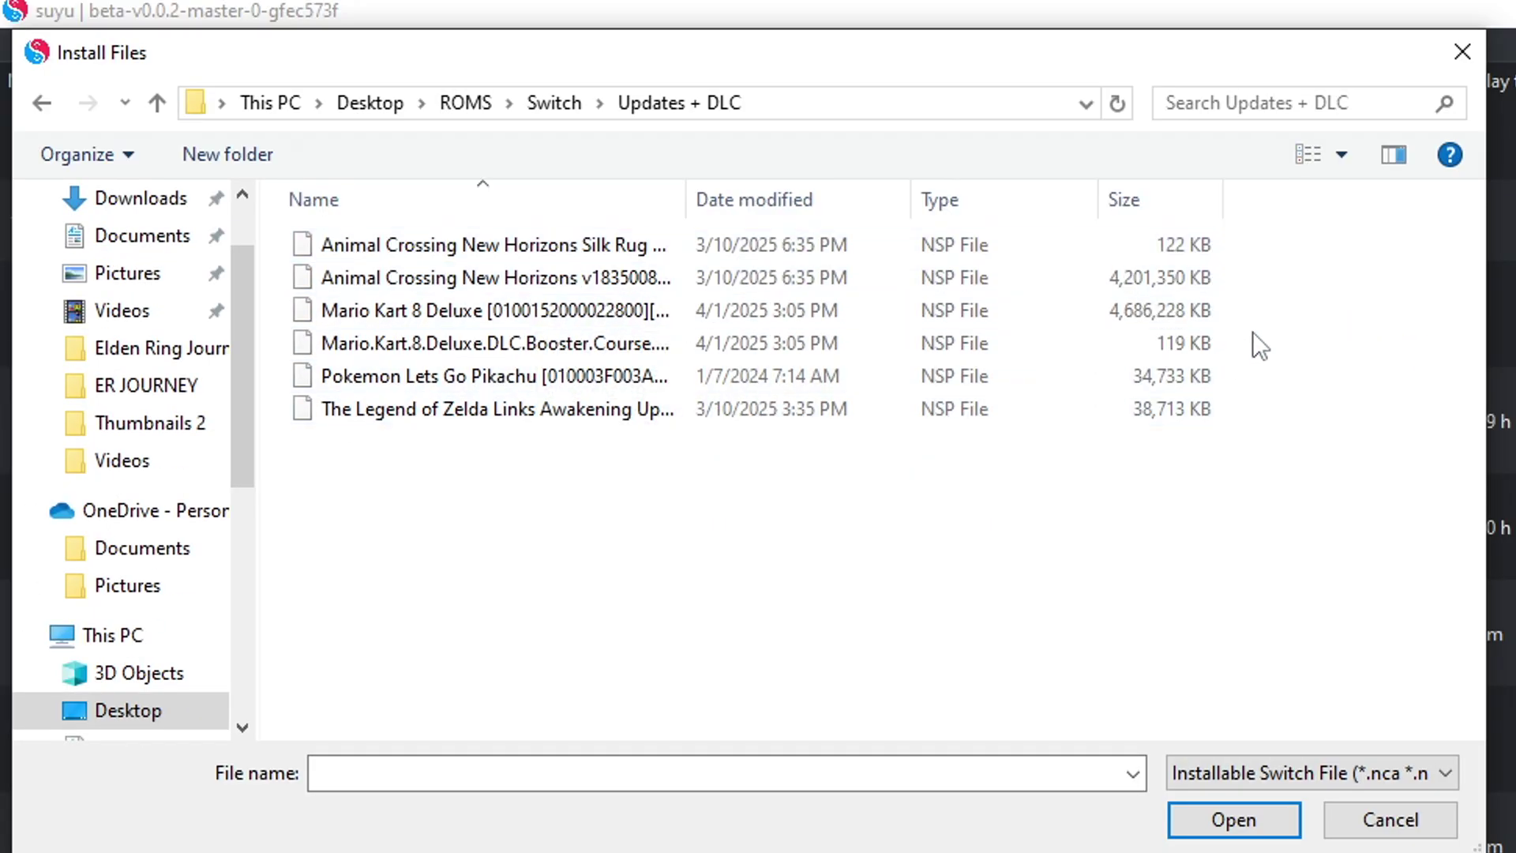
left_click(1172, 341)
left_click(1132, 312, "ctrl")
left_click(1234, 819)
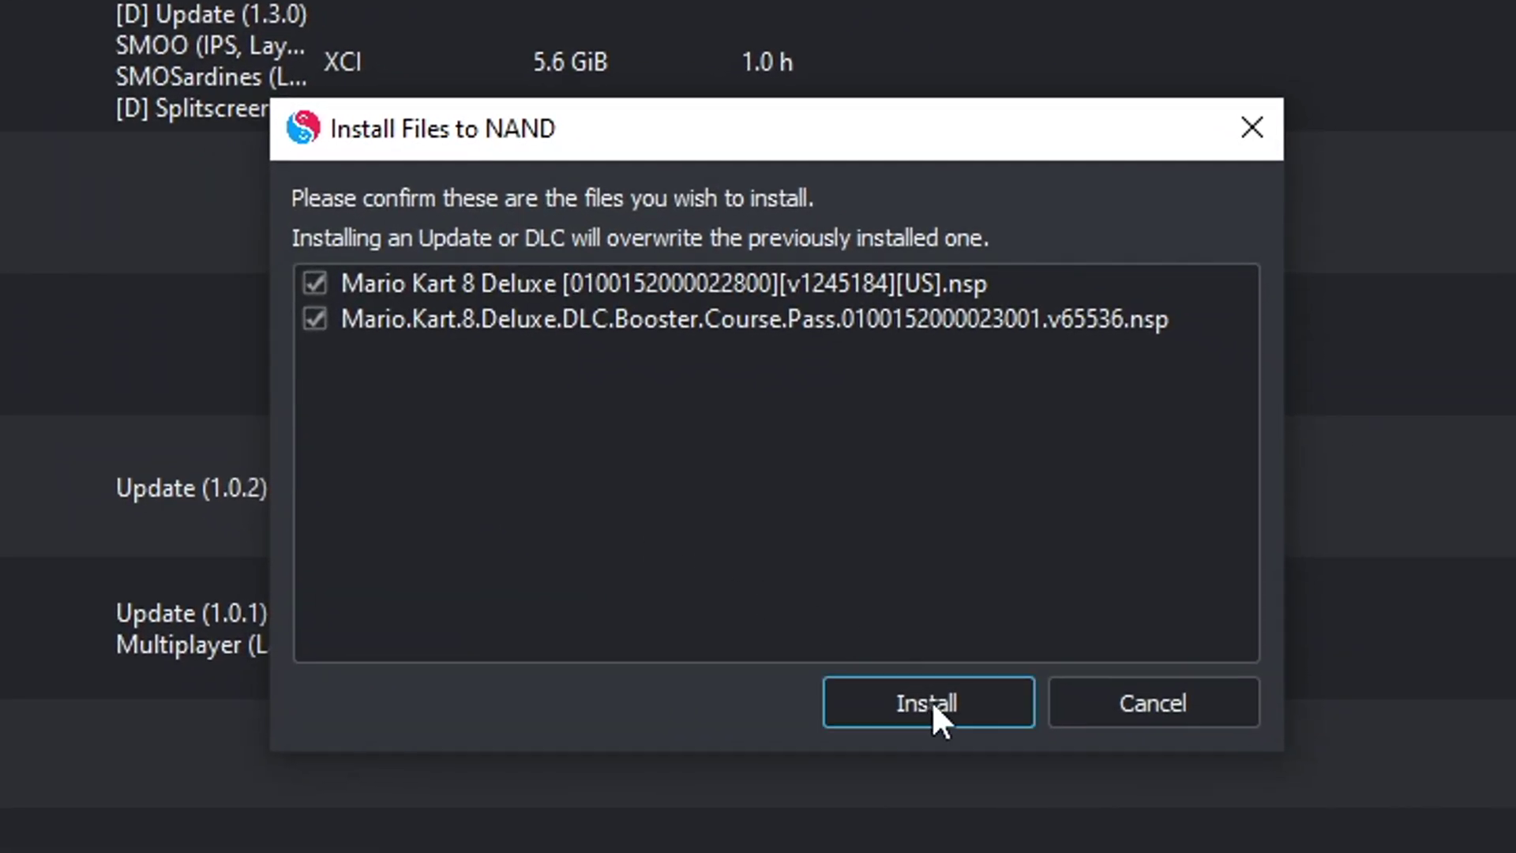
left_click(932, 699)
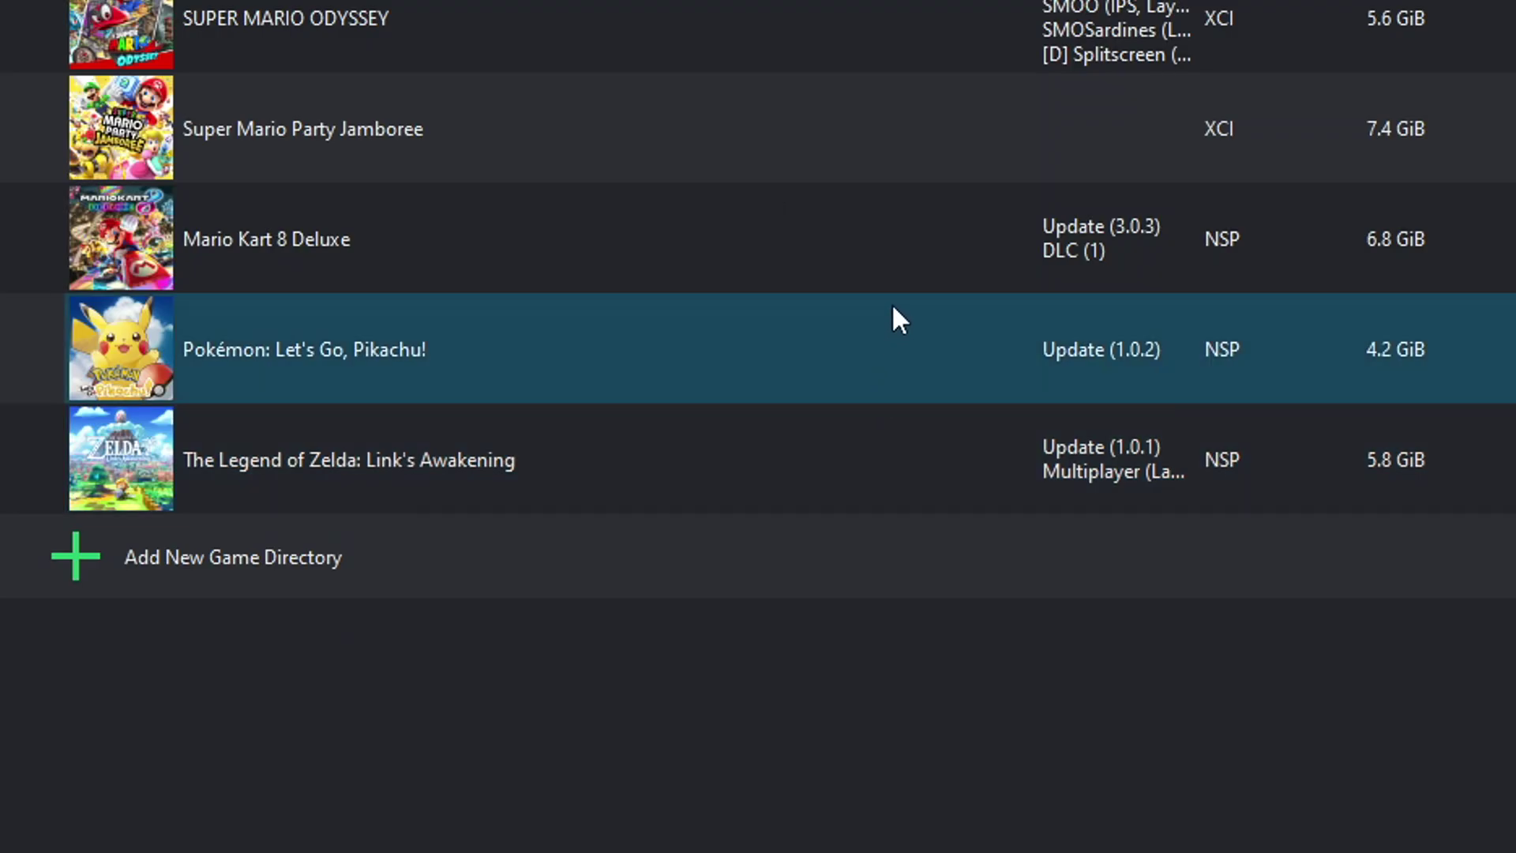
Step: Open Mario Kart 8 Deluxe's properties and switch off its DLC add-on
left_click(903, 253)
right_click(903, 254)
left_click(1025, 733)
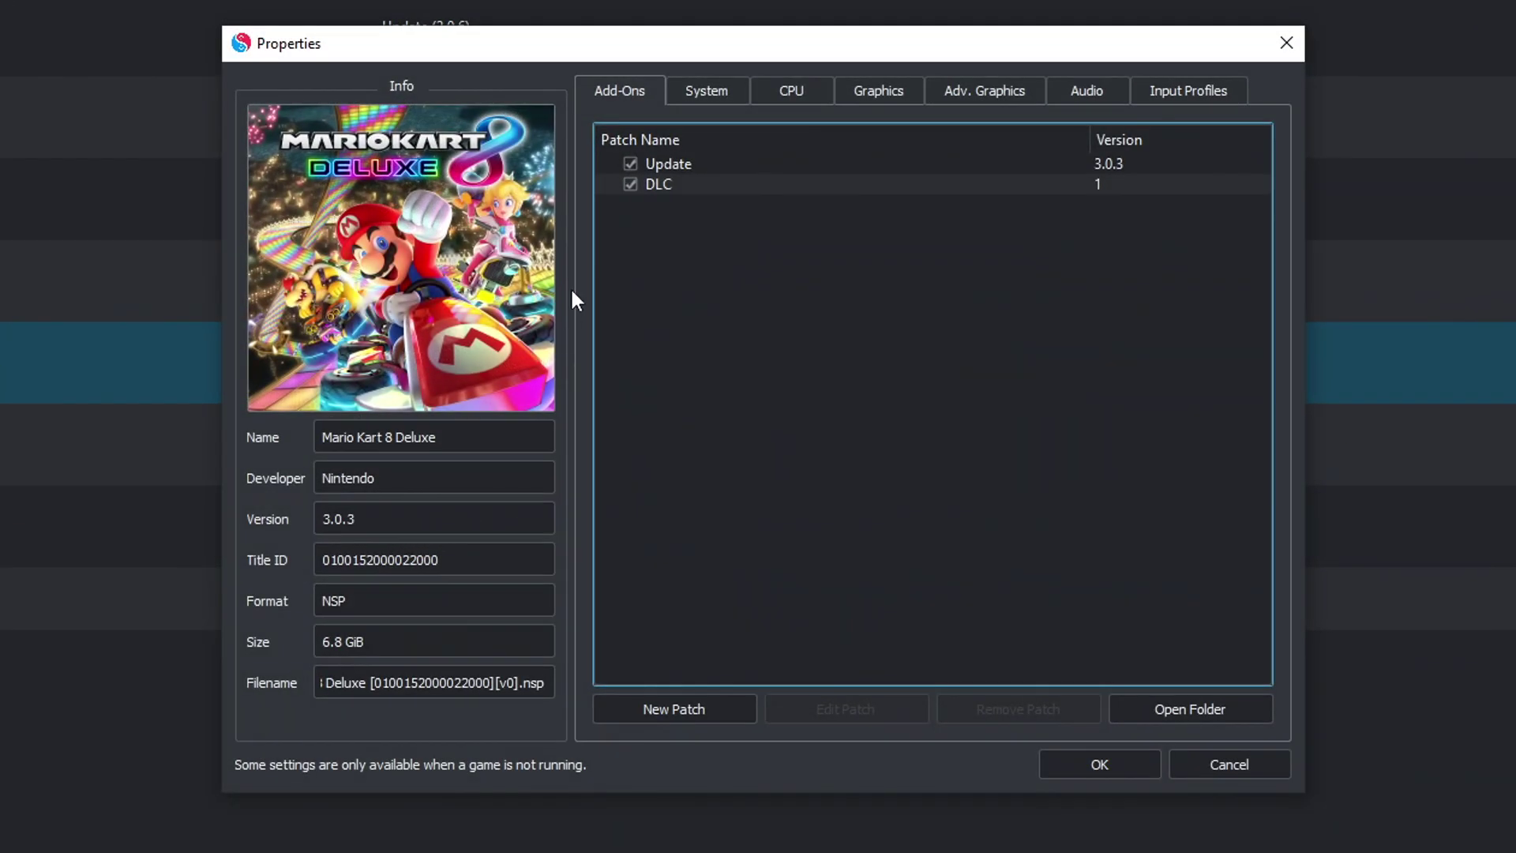
left_click(630, 185)
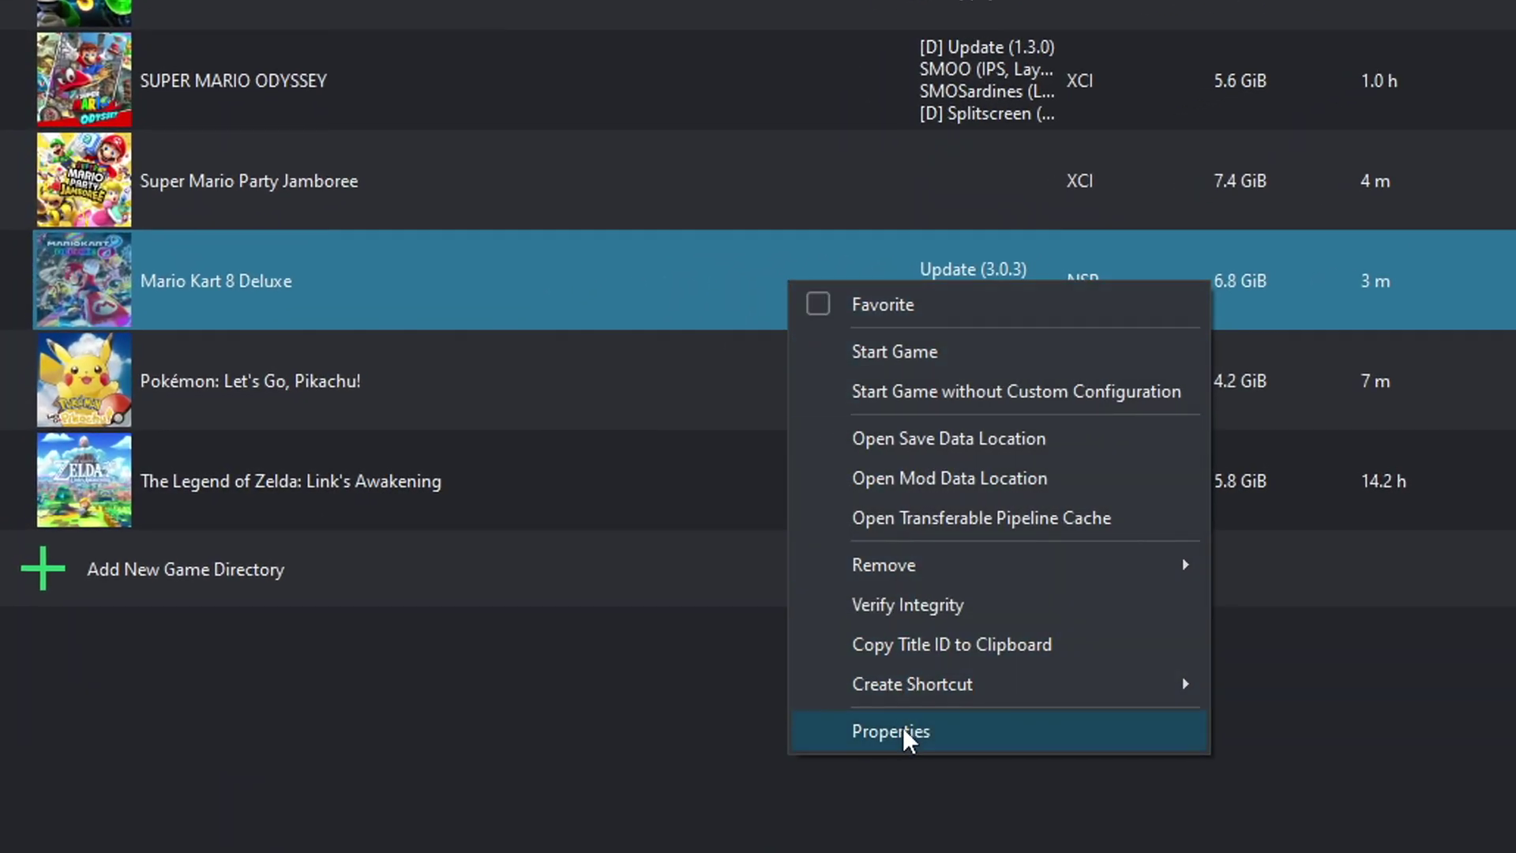
Step: Check Mario Kart 8 Deluxe's mod folder, find it empty, and close the properties
left_click(904, 730)
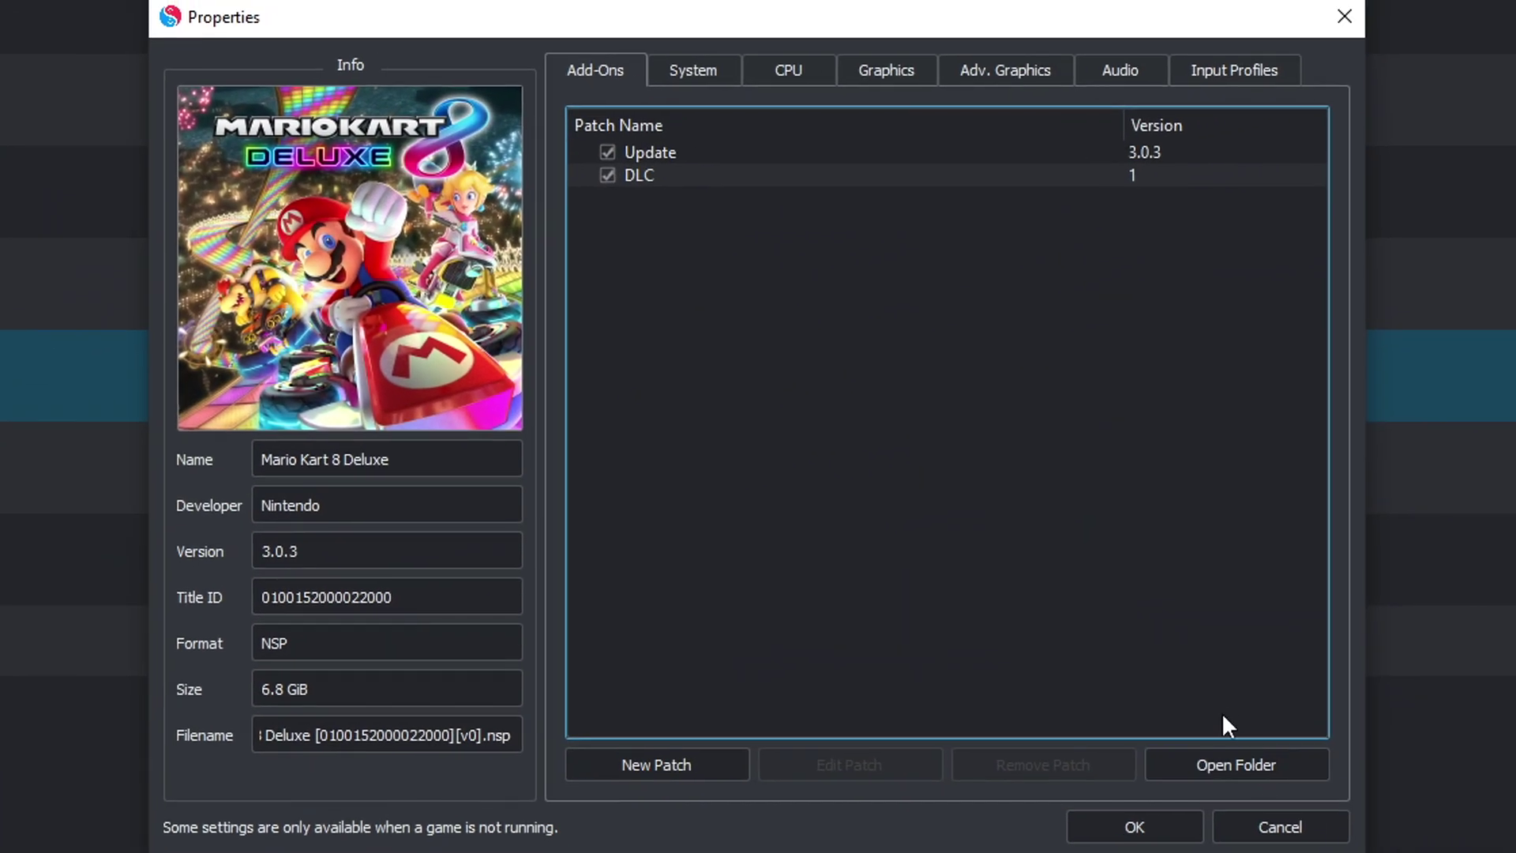
left_click(1271, 767)
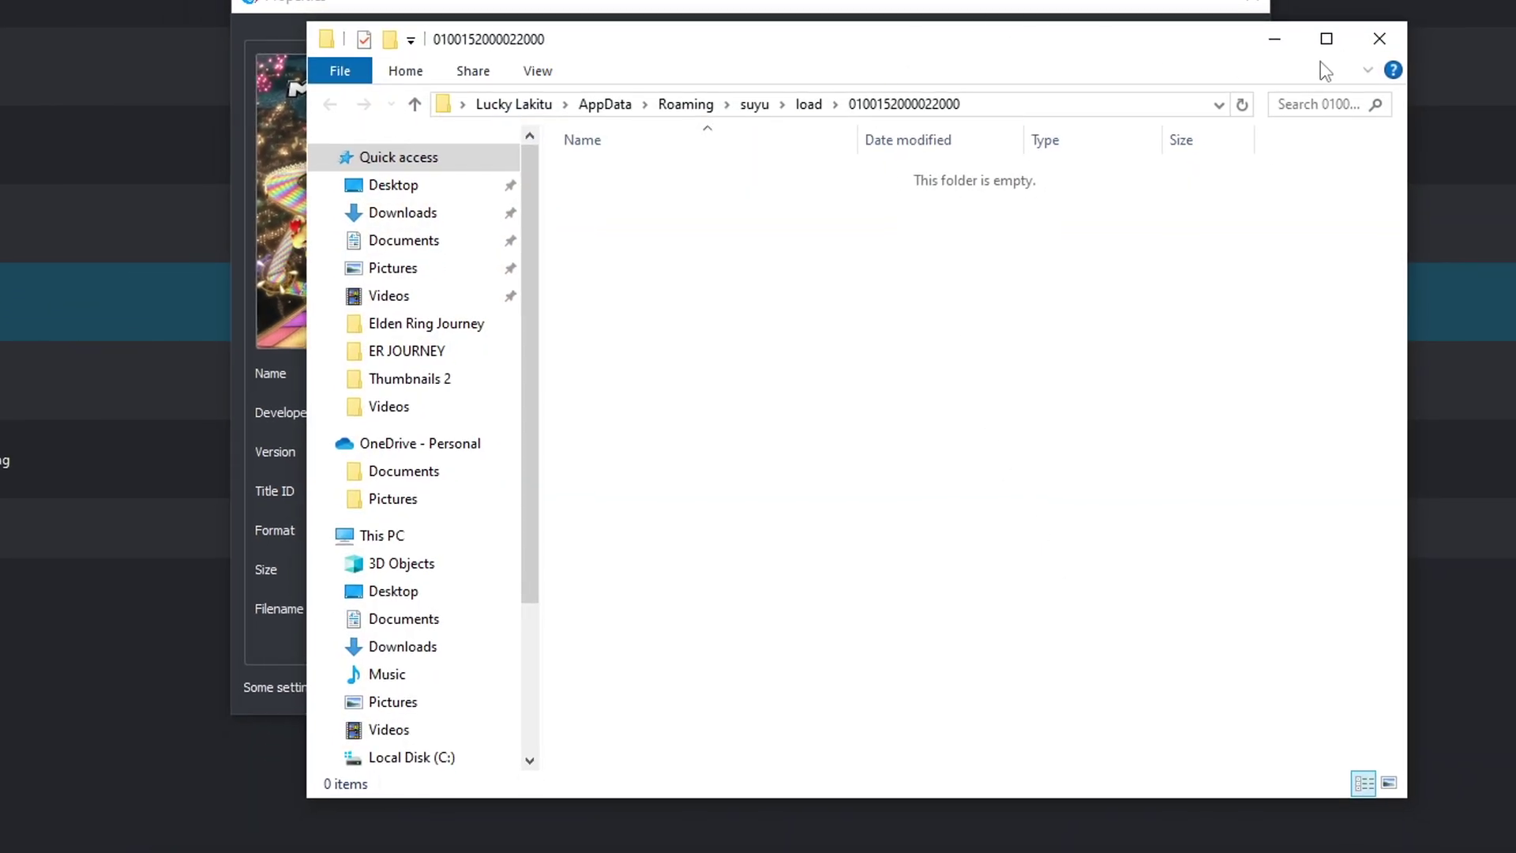
left_click(1371, 39)
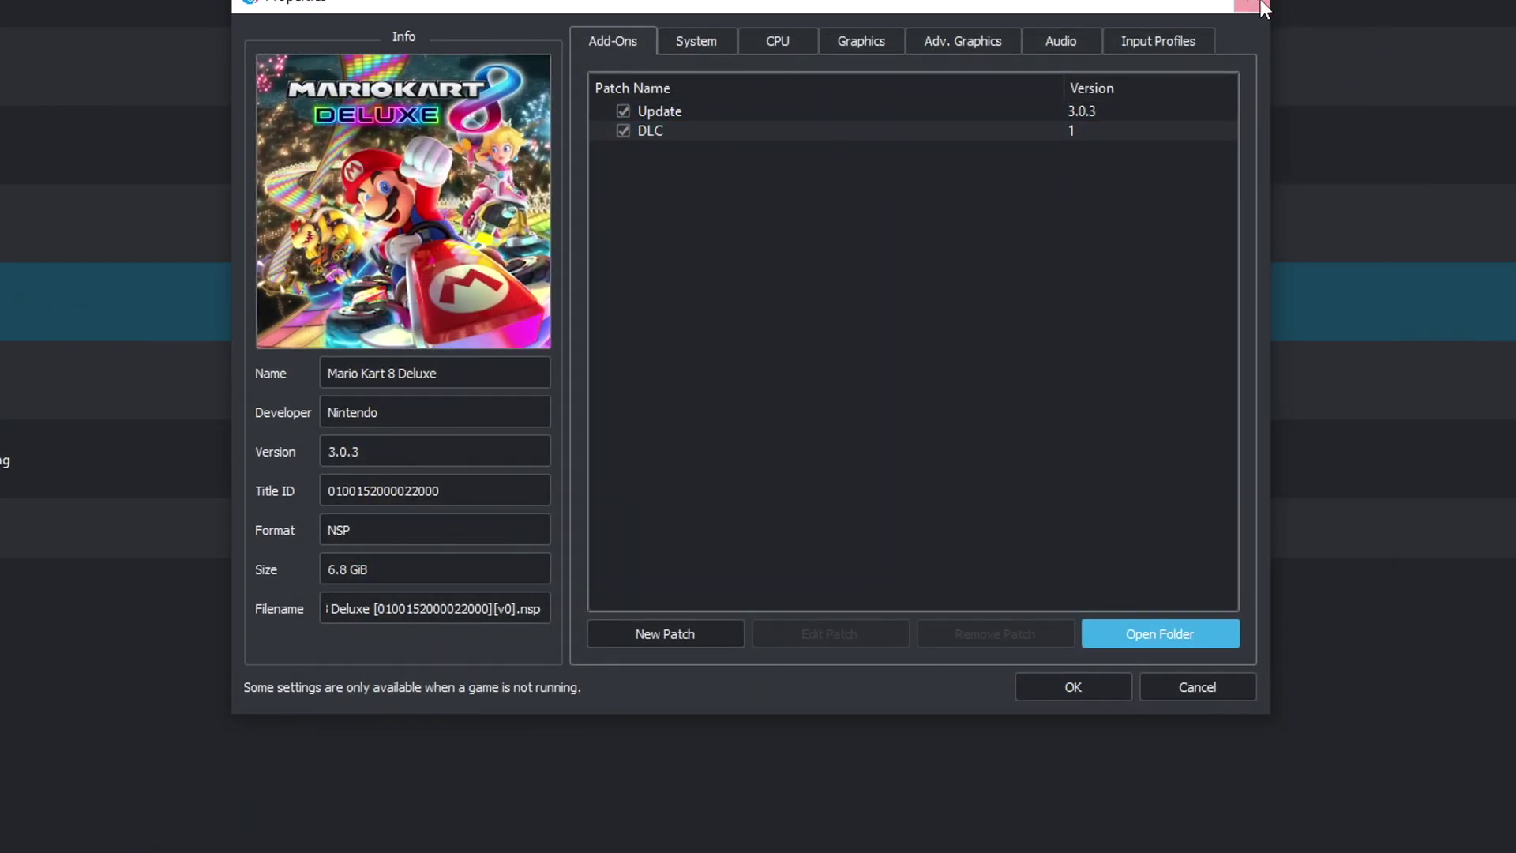
left_click(1069, 778)
Step: Open Link's Awakening's properties and look at its mod folder on disk
left_click(335, 488)
right_click(335, 488)
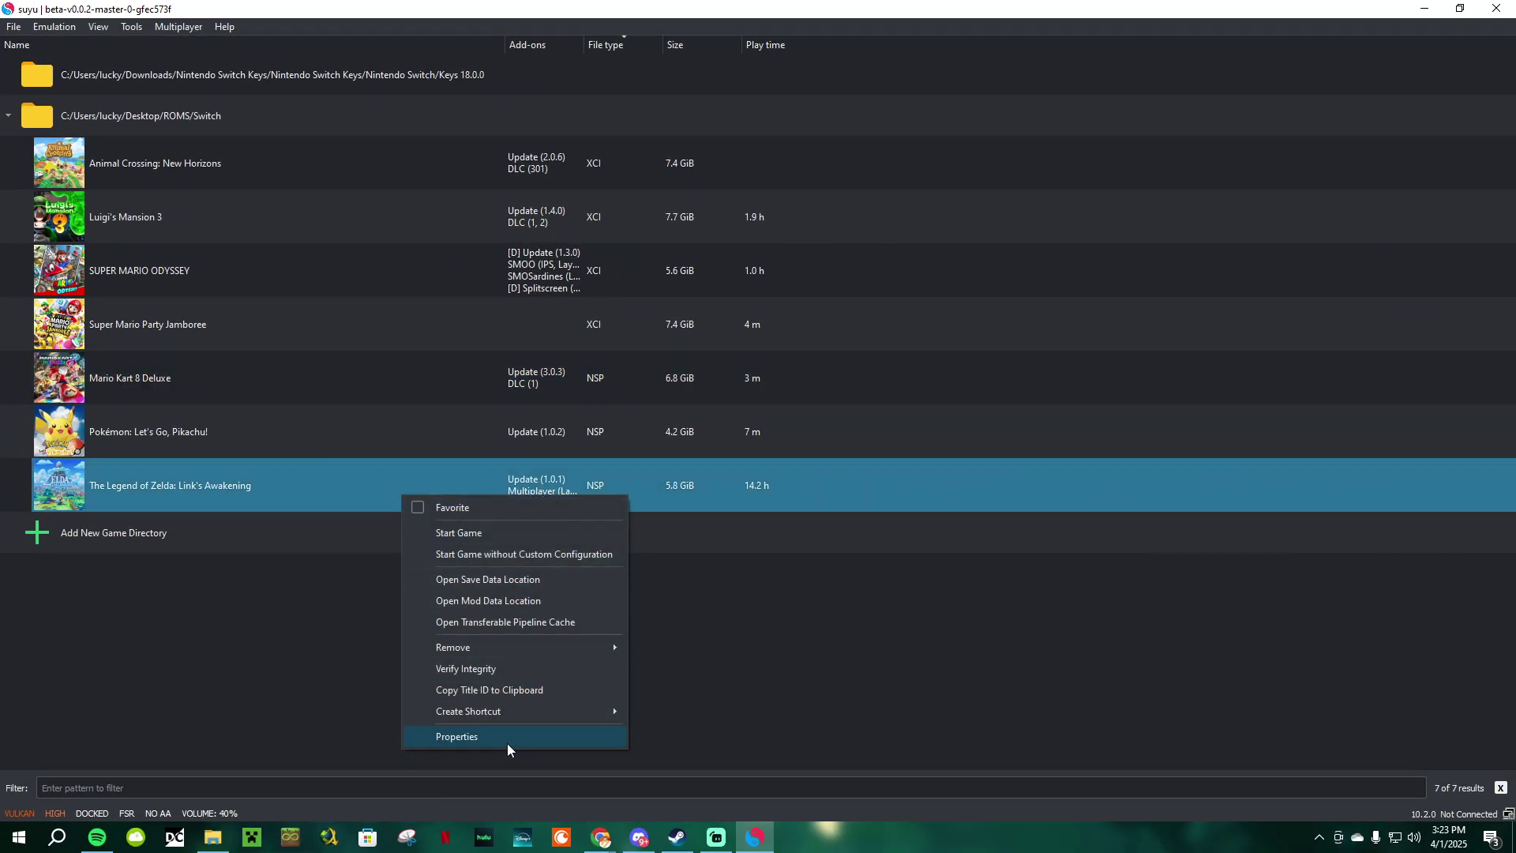
left_click(460, 778)
left_click(1030, 603)
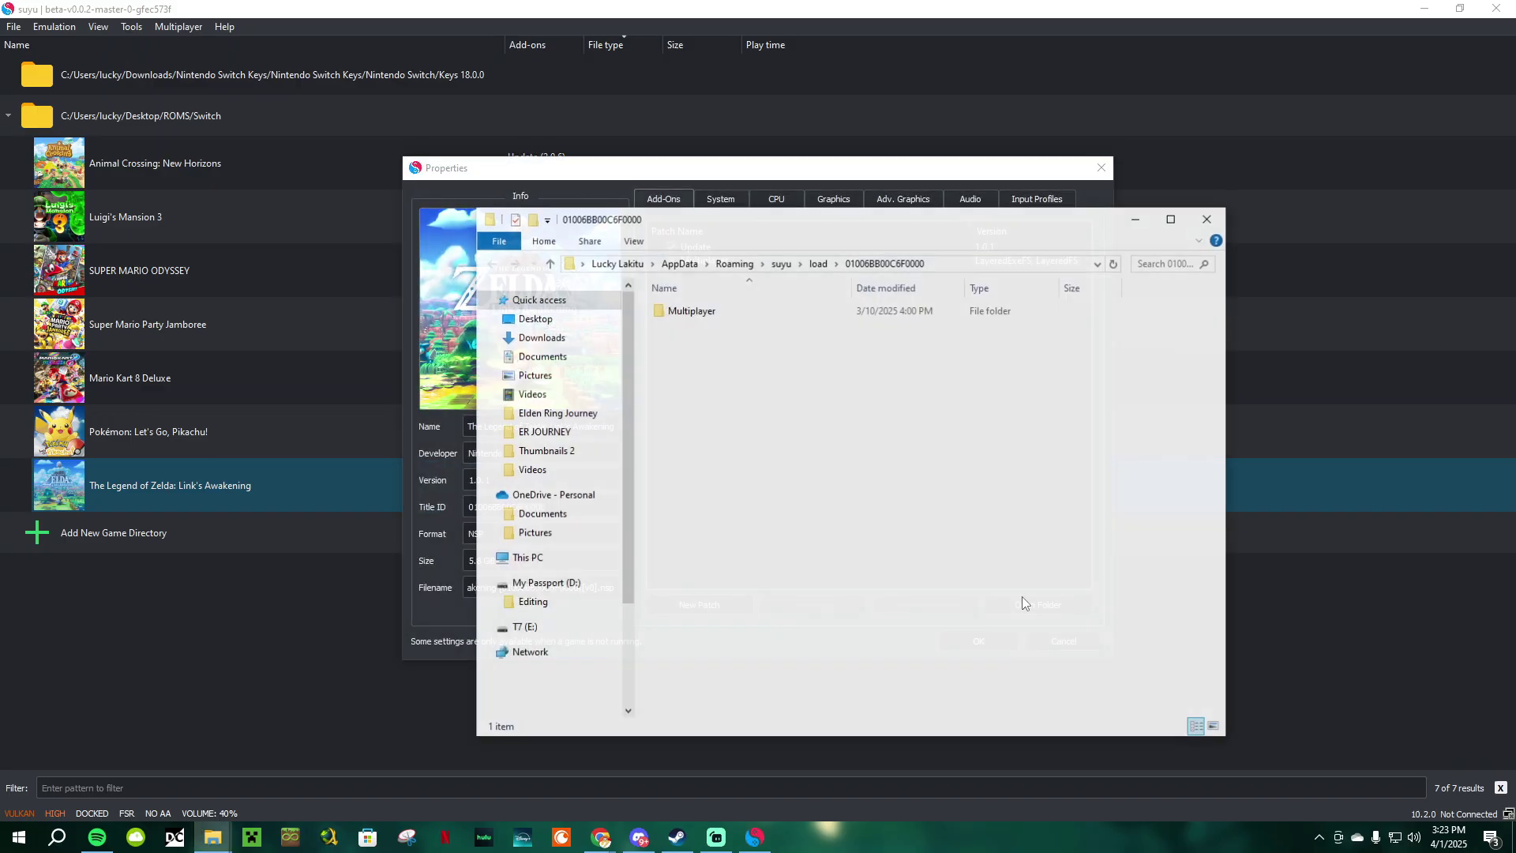
left_click(1208, 219)
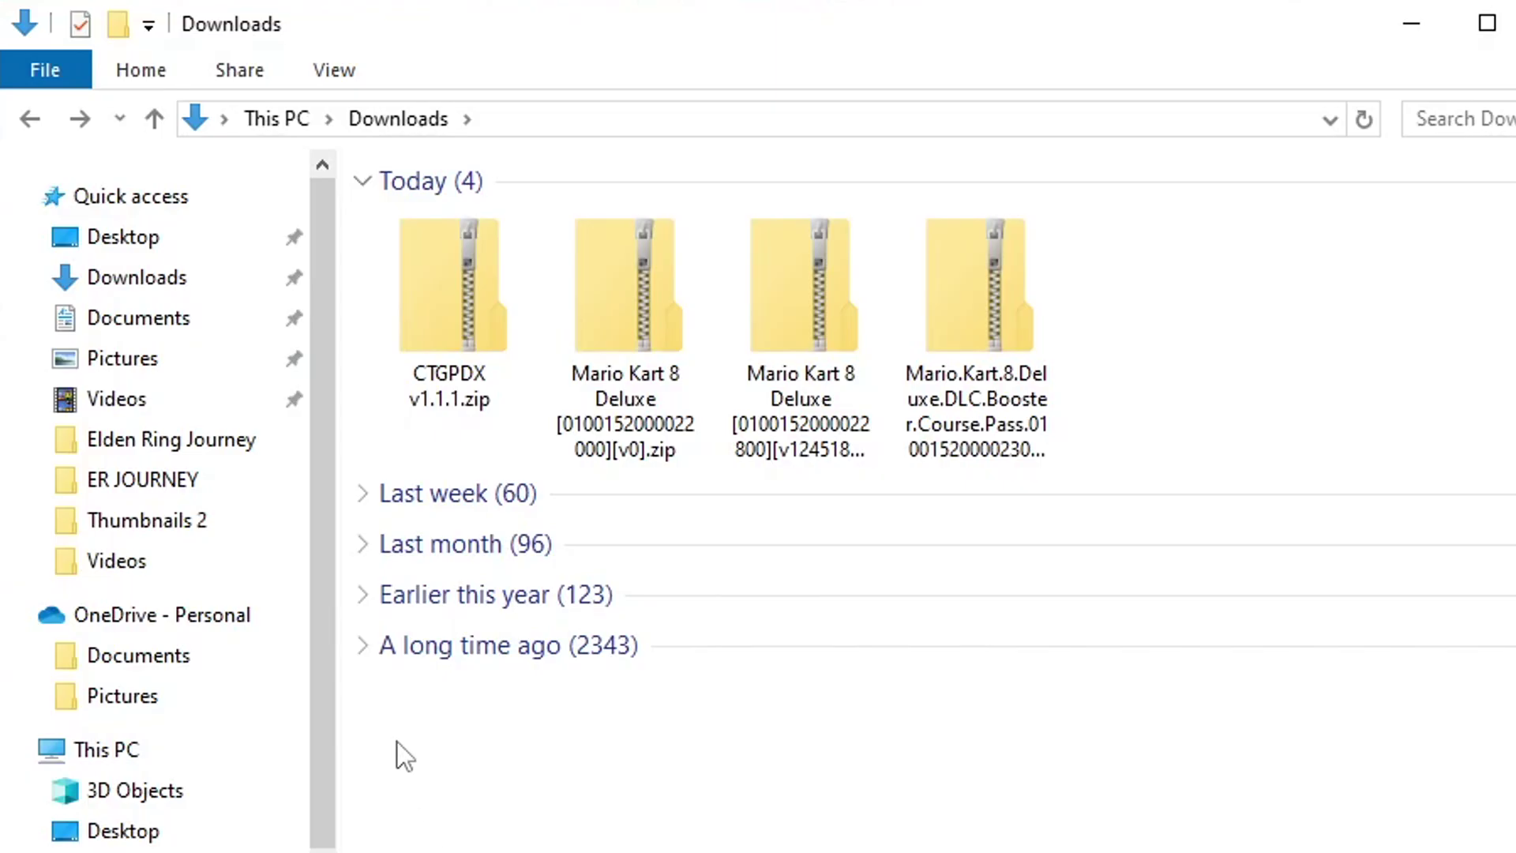
left_click(442, 352)
double_click(443, 352)
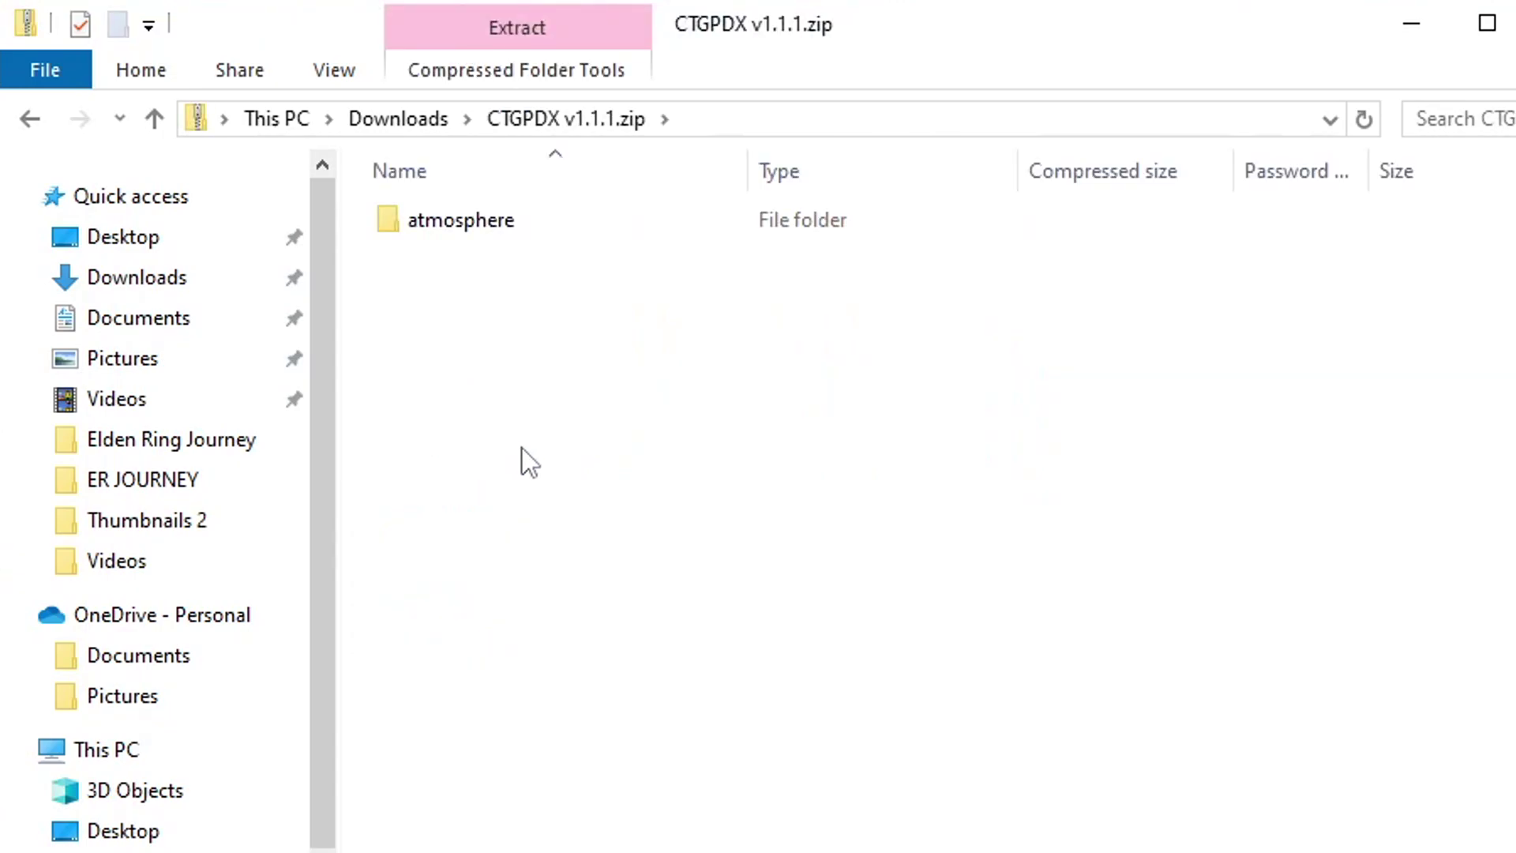
double_click(489, 225)
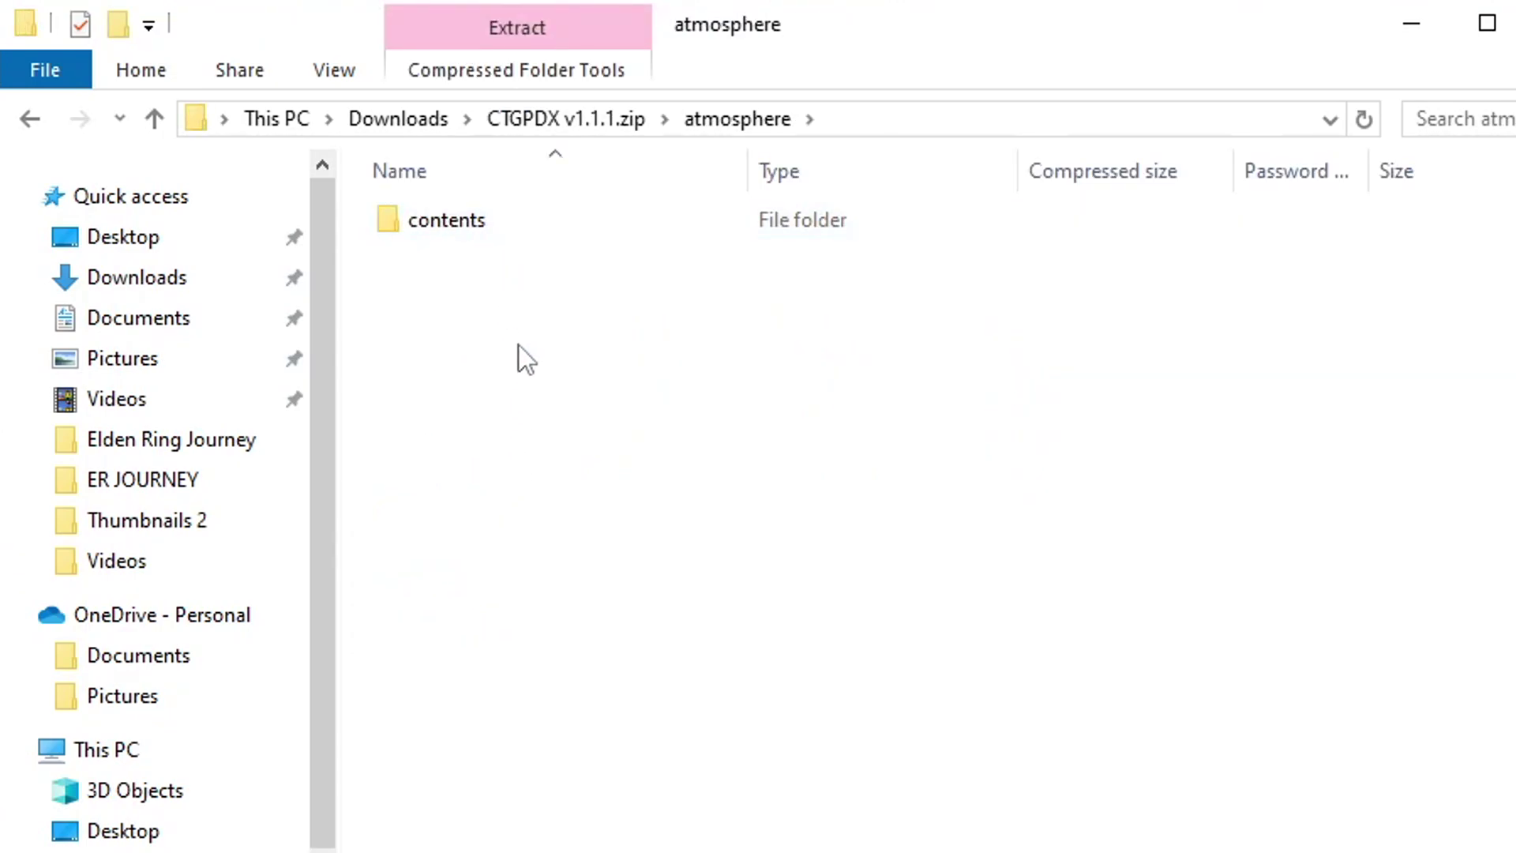
double_click(466, 224)
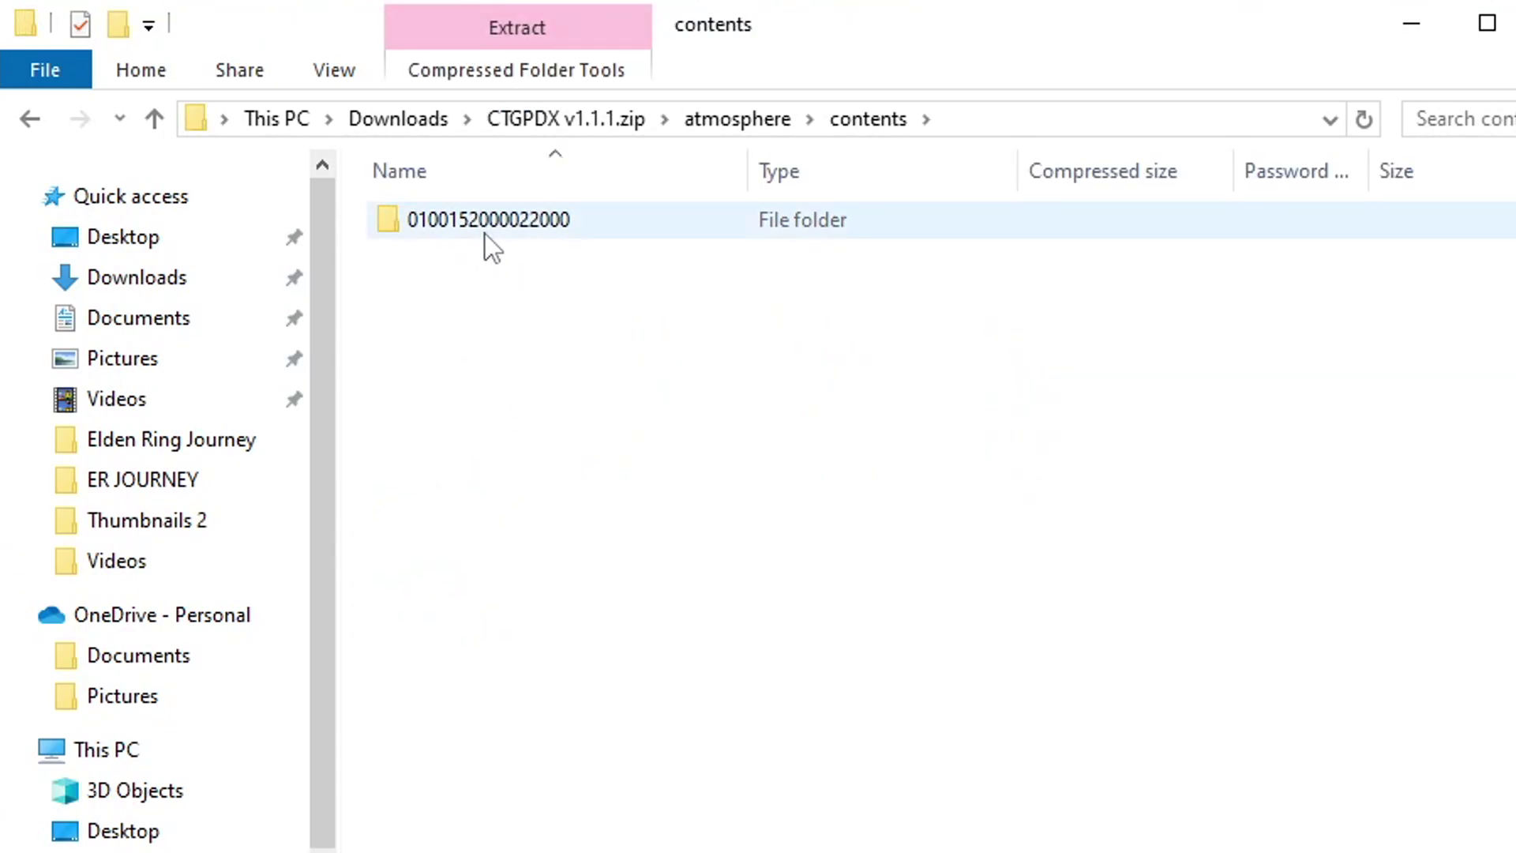
double_click(483, 225)
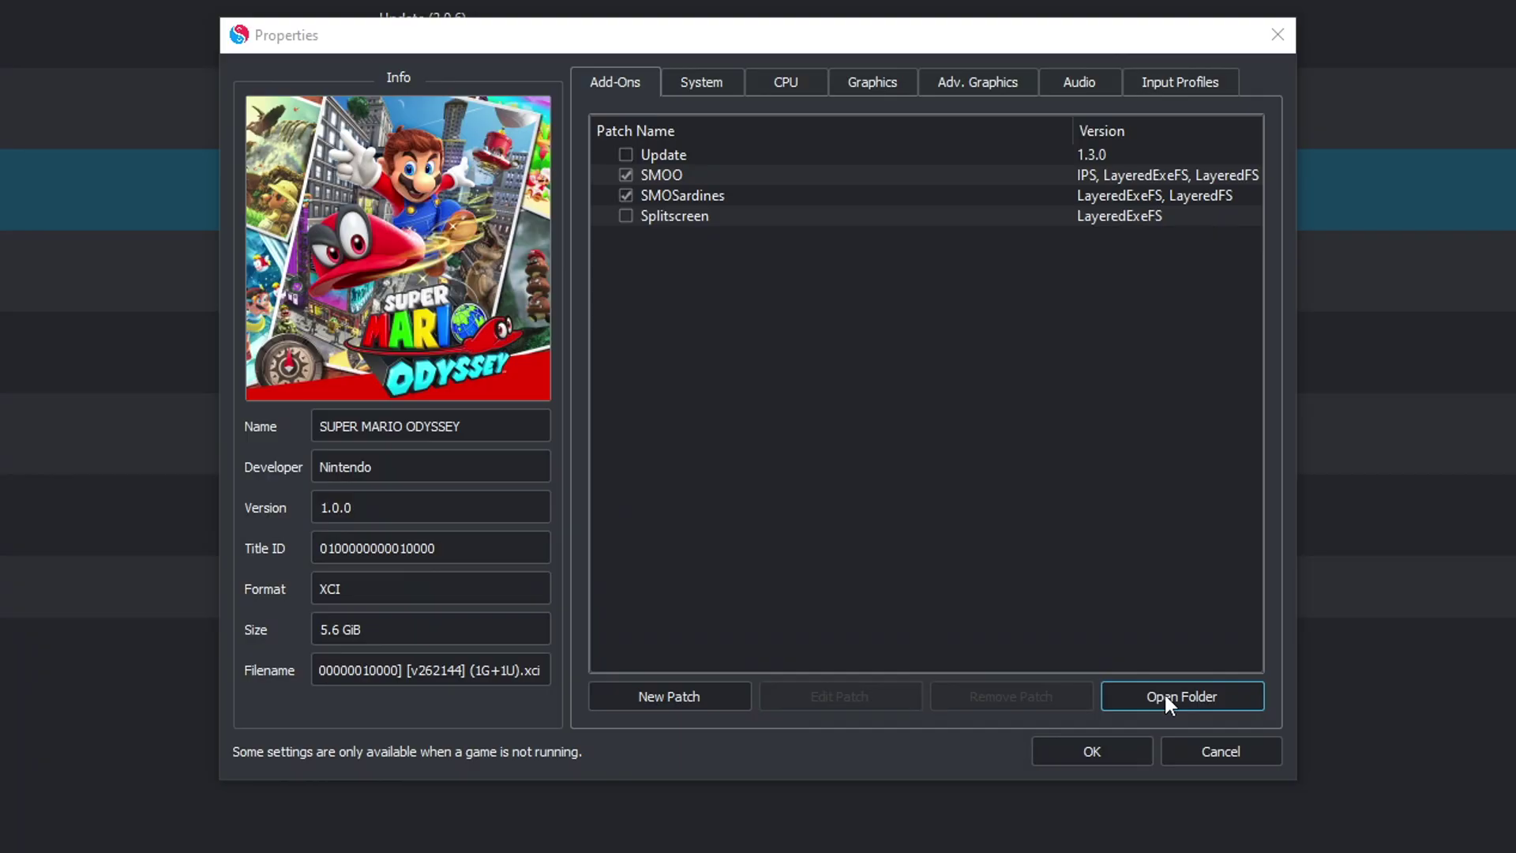
Step: Browse Super Mario Odyssey's Splitscreen, SMOSardines and SMOO mod folders
left_click(1177, 694)
double_click(747, 370)
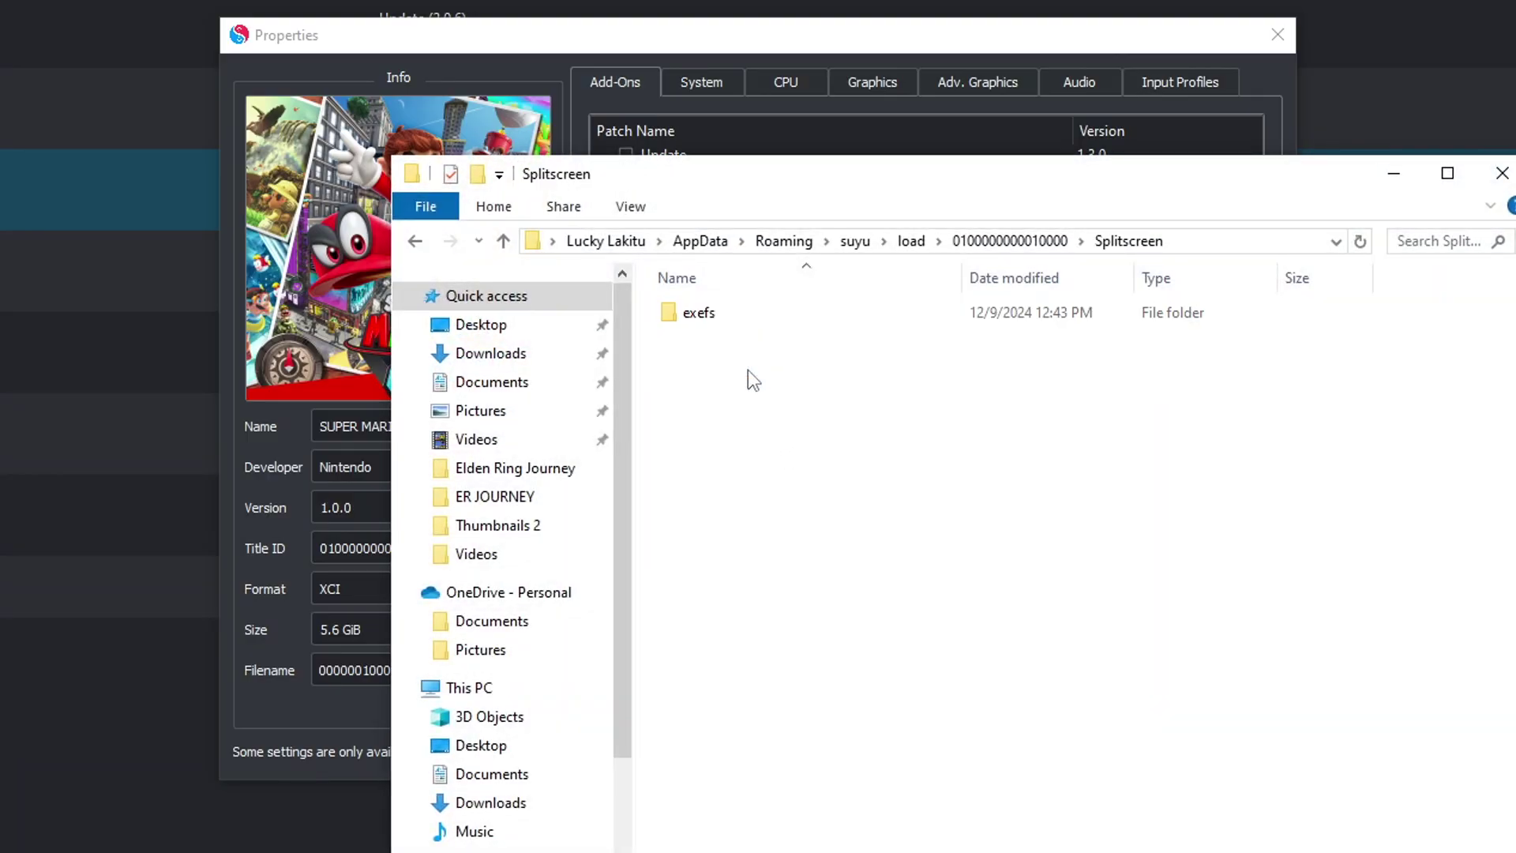
left_click(415, 240)
double_click(695, 336)
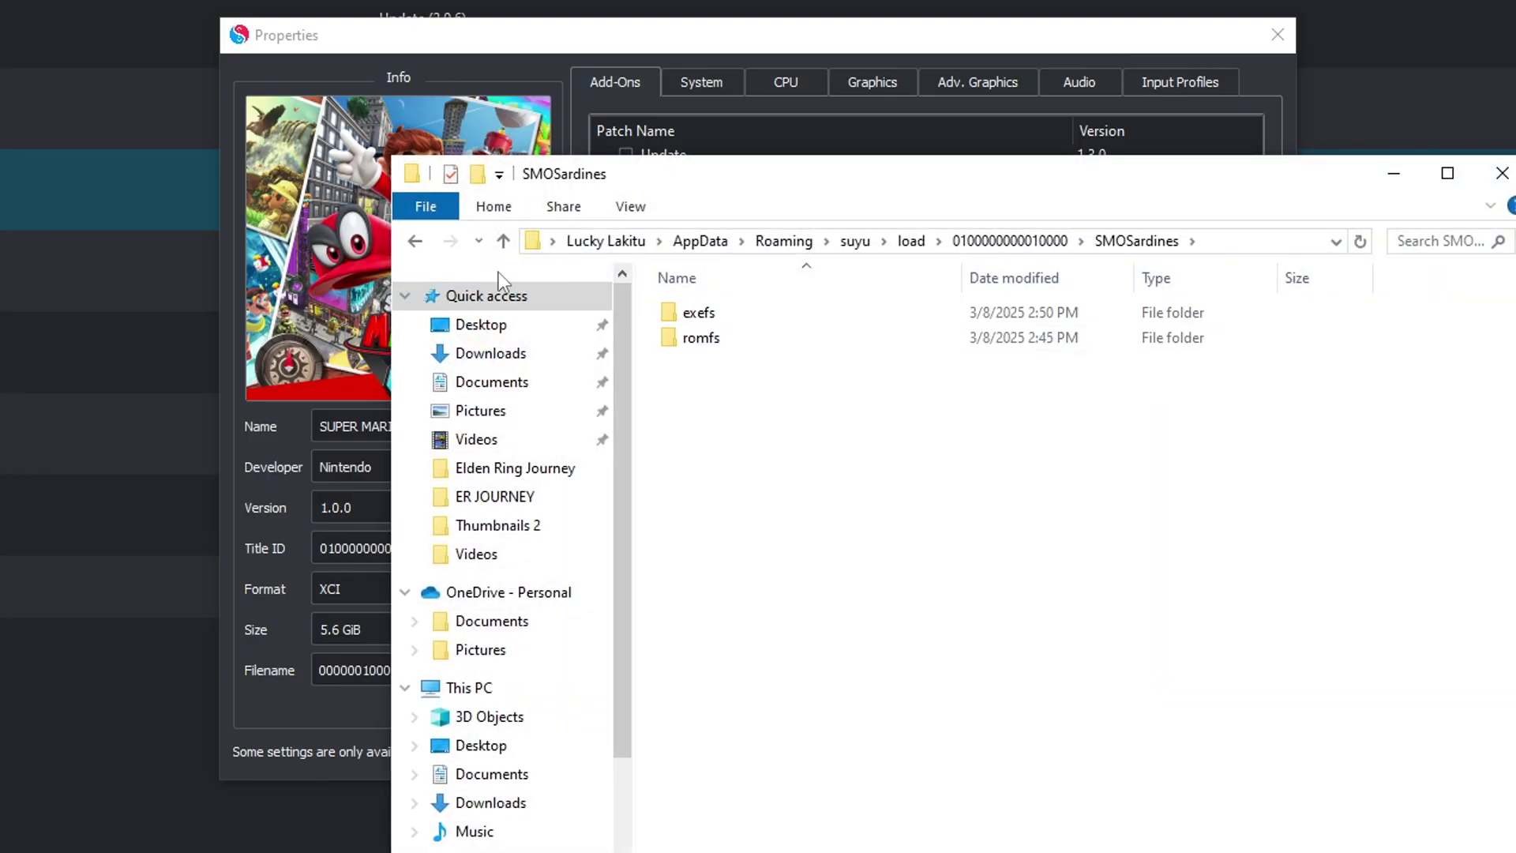
left_click(412, 245)
double_click(696, 313)
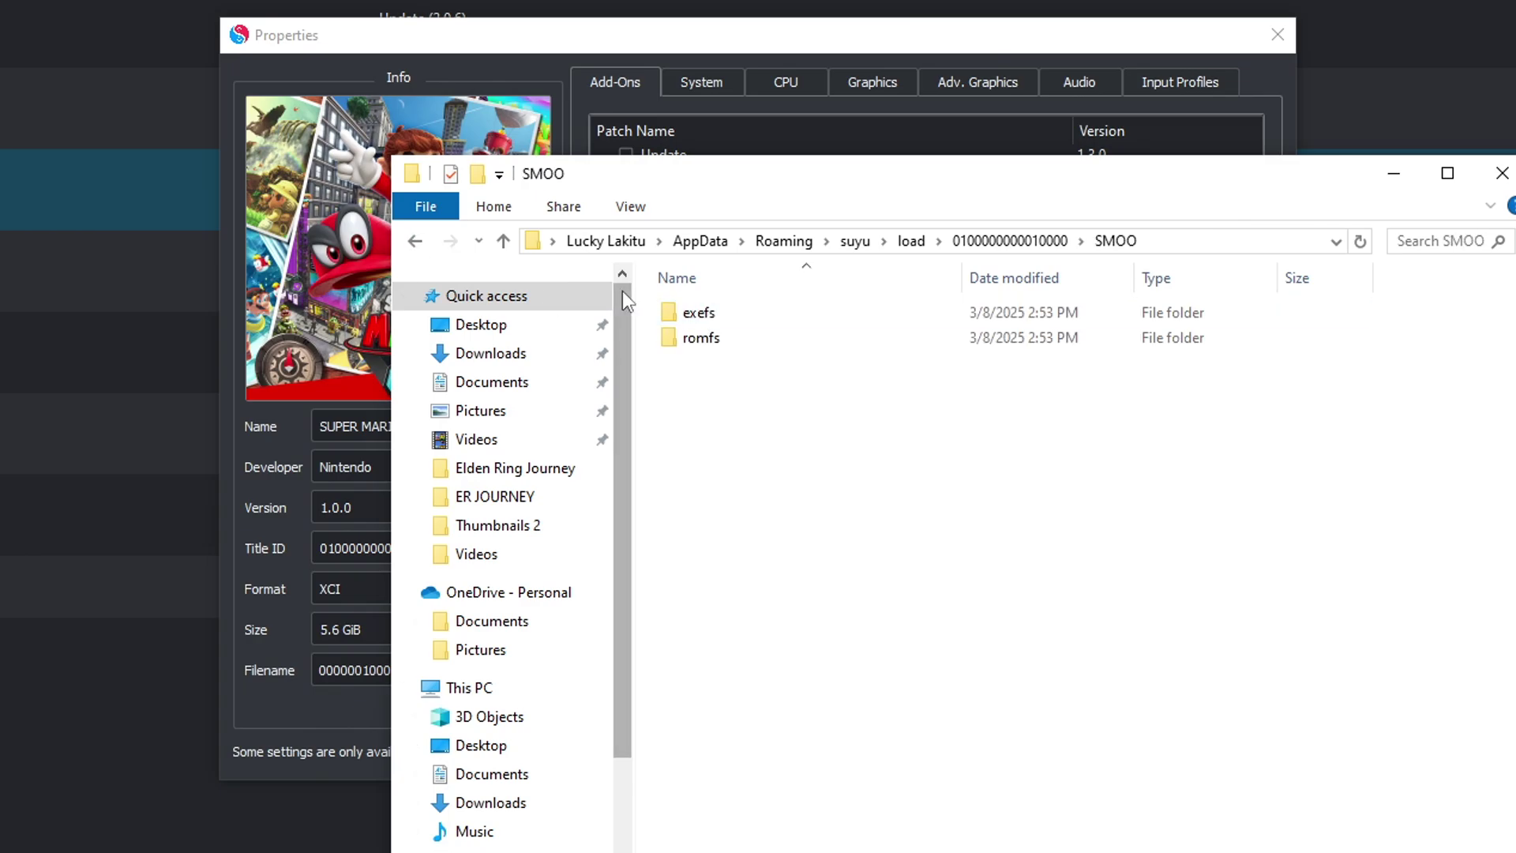
left_click(414, 241)
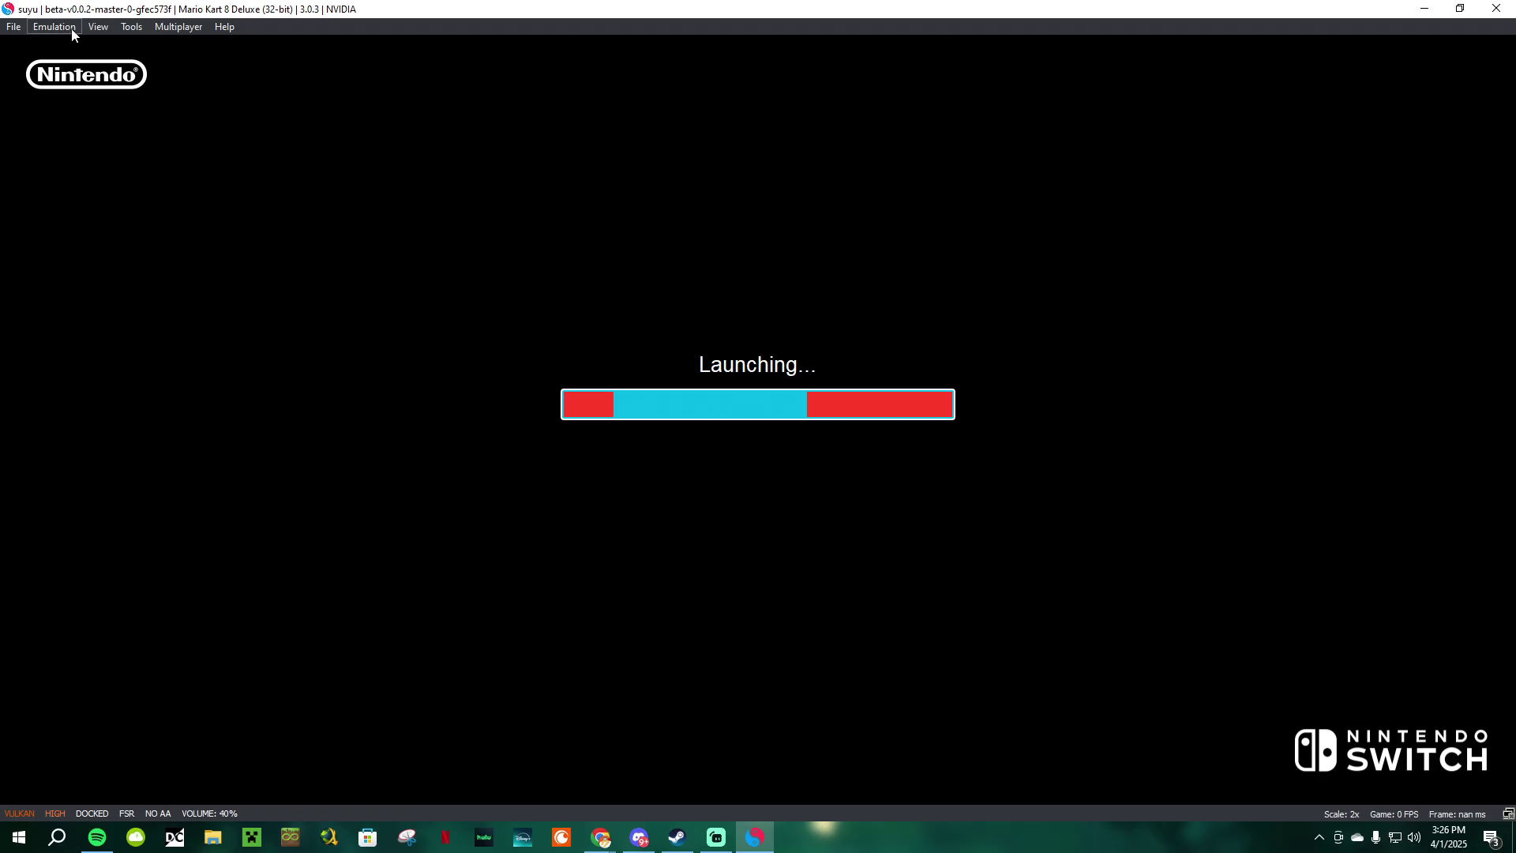
Step: Stop the running Mario Kart 8 Deluxe emulation
left_click(69, 28)
left_click(73, 69)
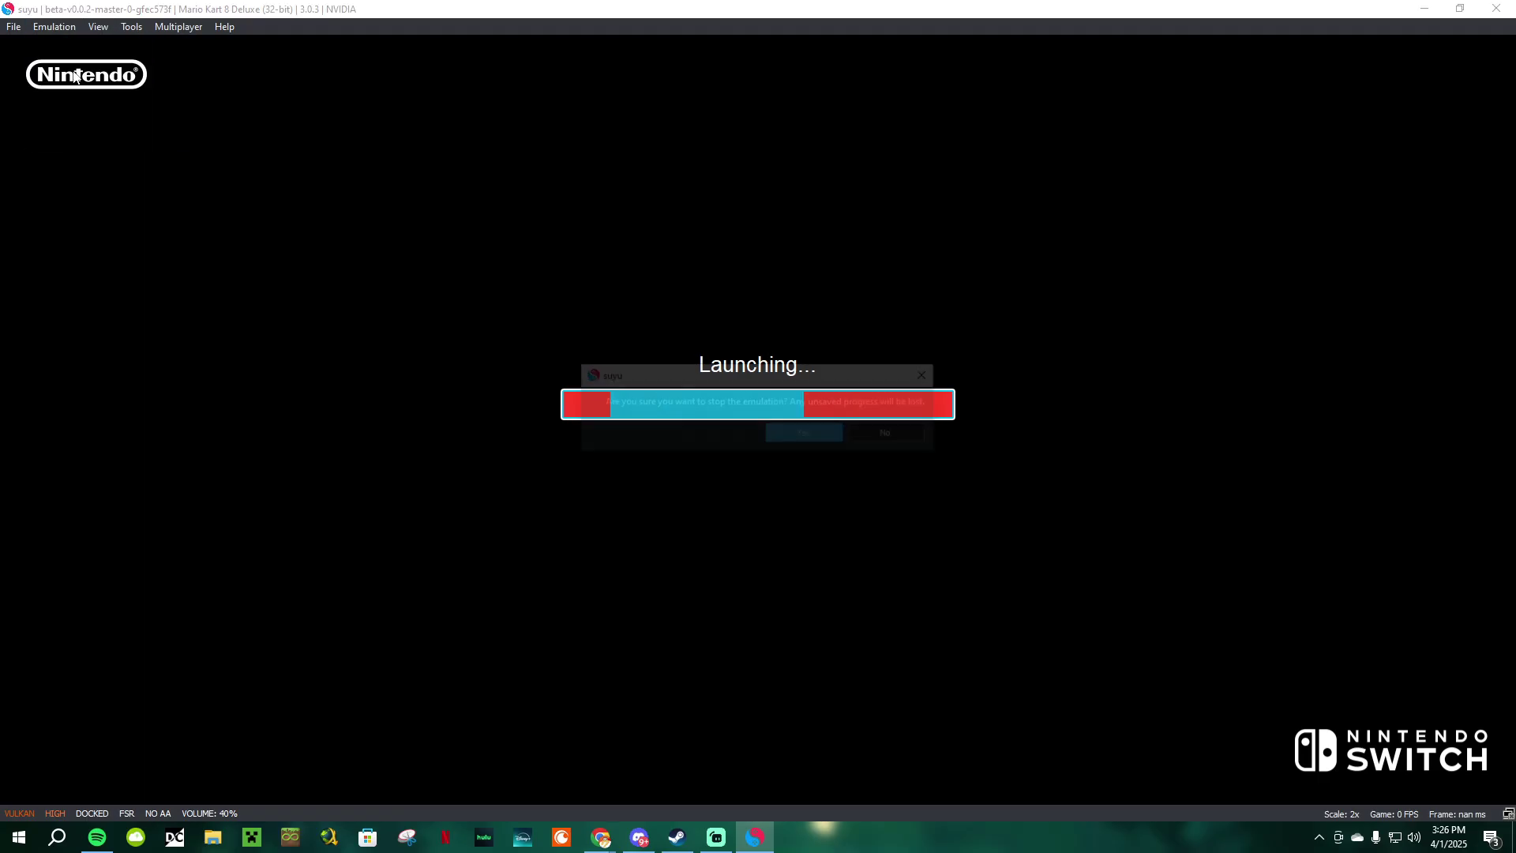
left_click(802, 435)
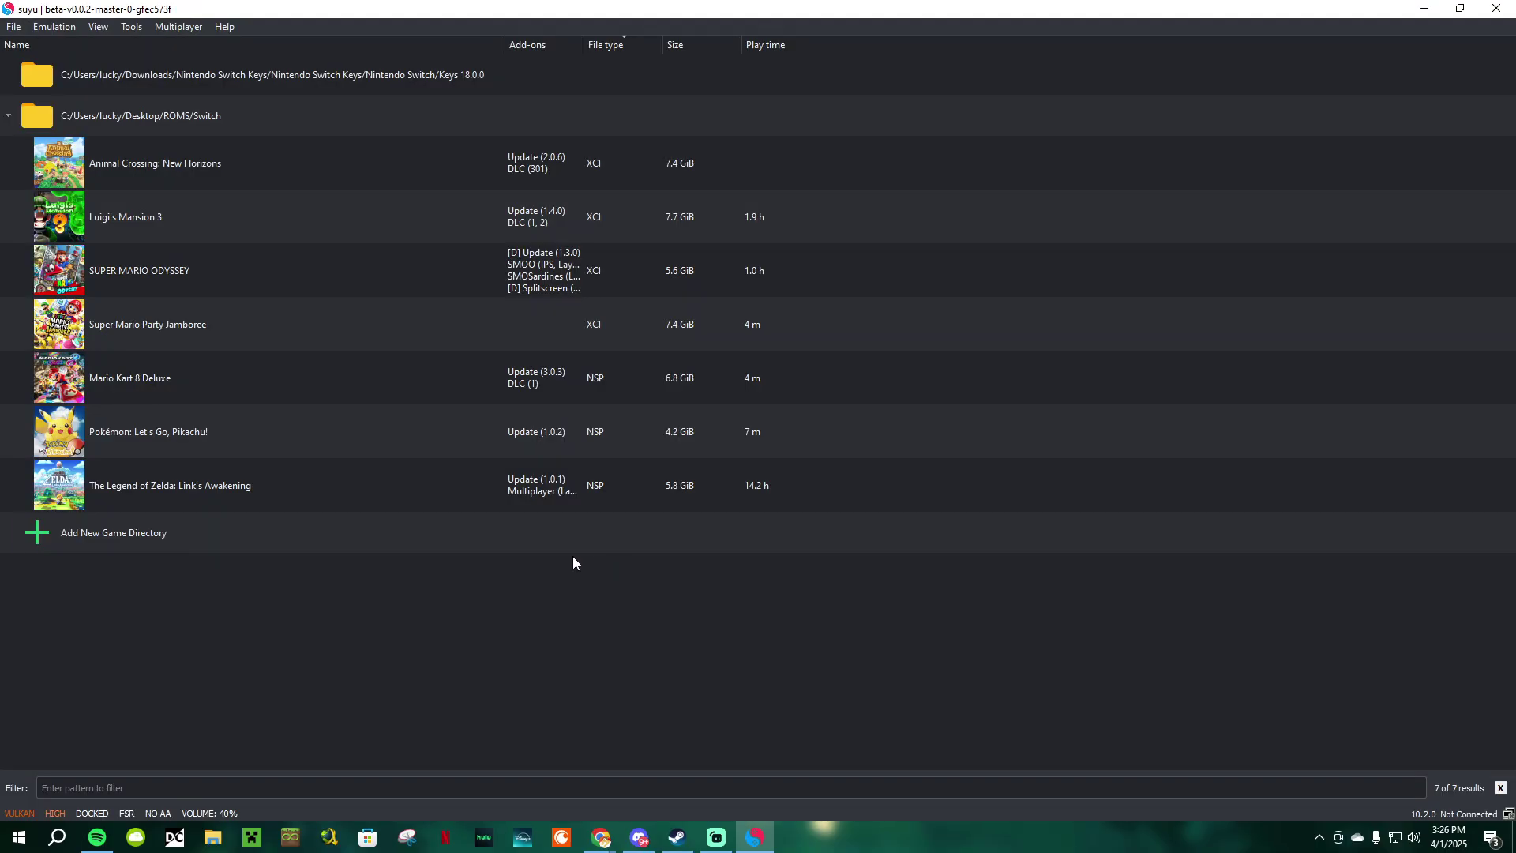
Step: Enable the CTPG Deluxe 1.1.1 add-on in Mario Kart 8 Deluxe's properties
left_click(473, 394)
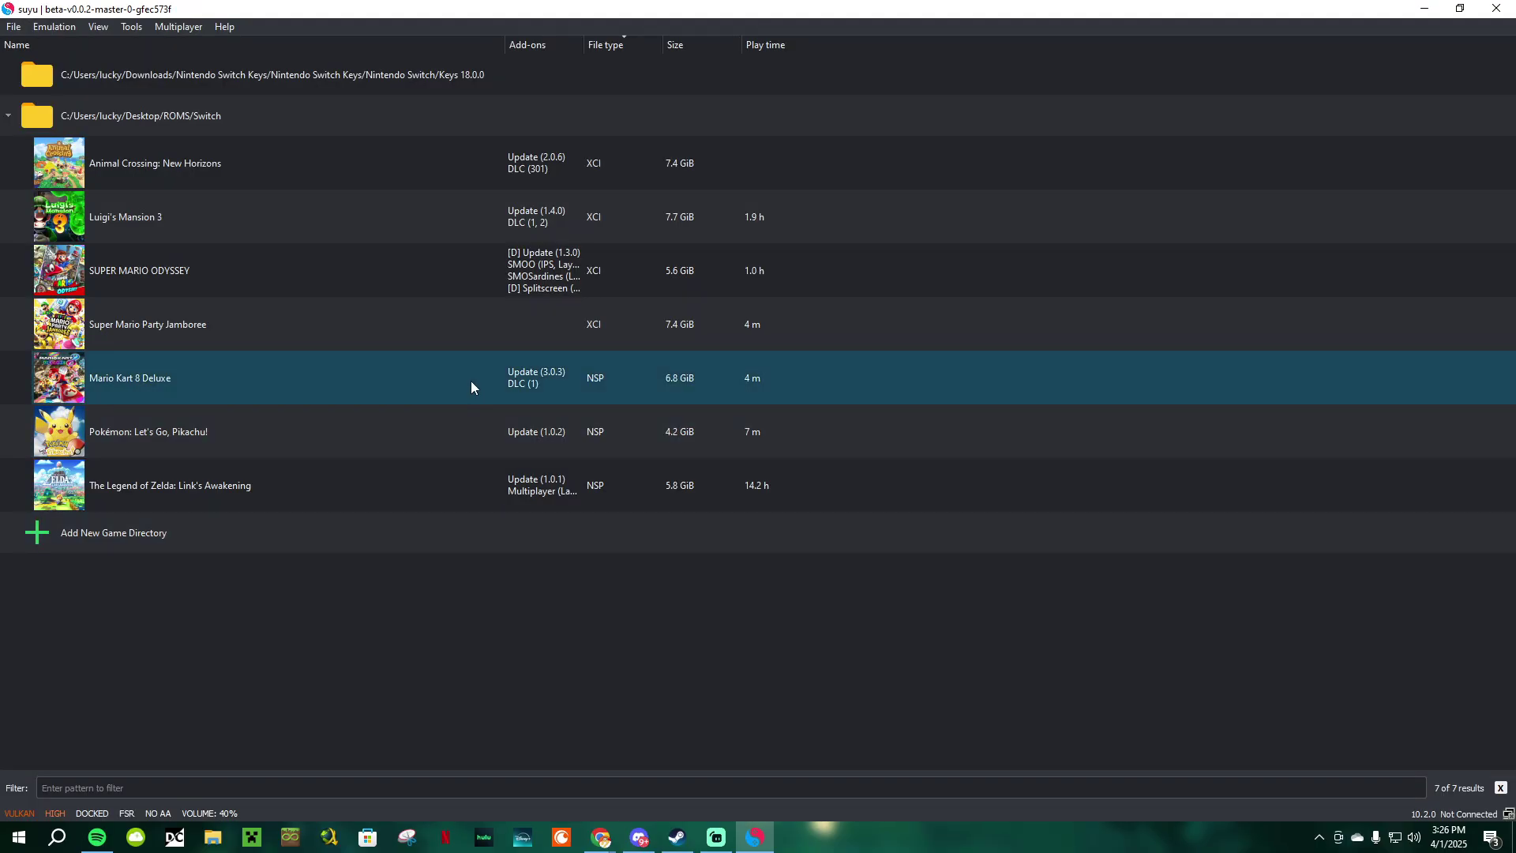
right_click(470, 381)
left_click(592, 622)
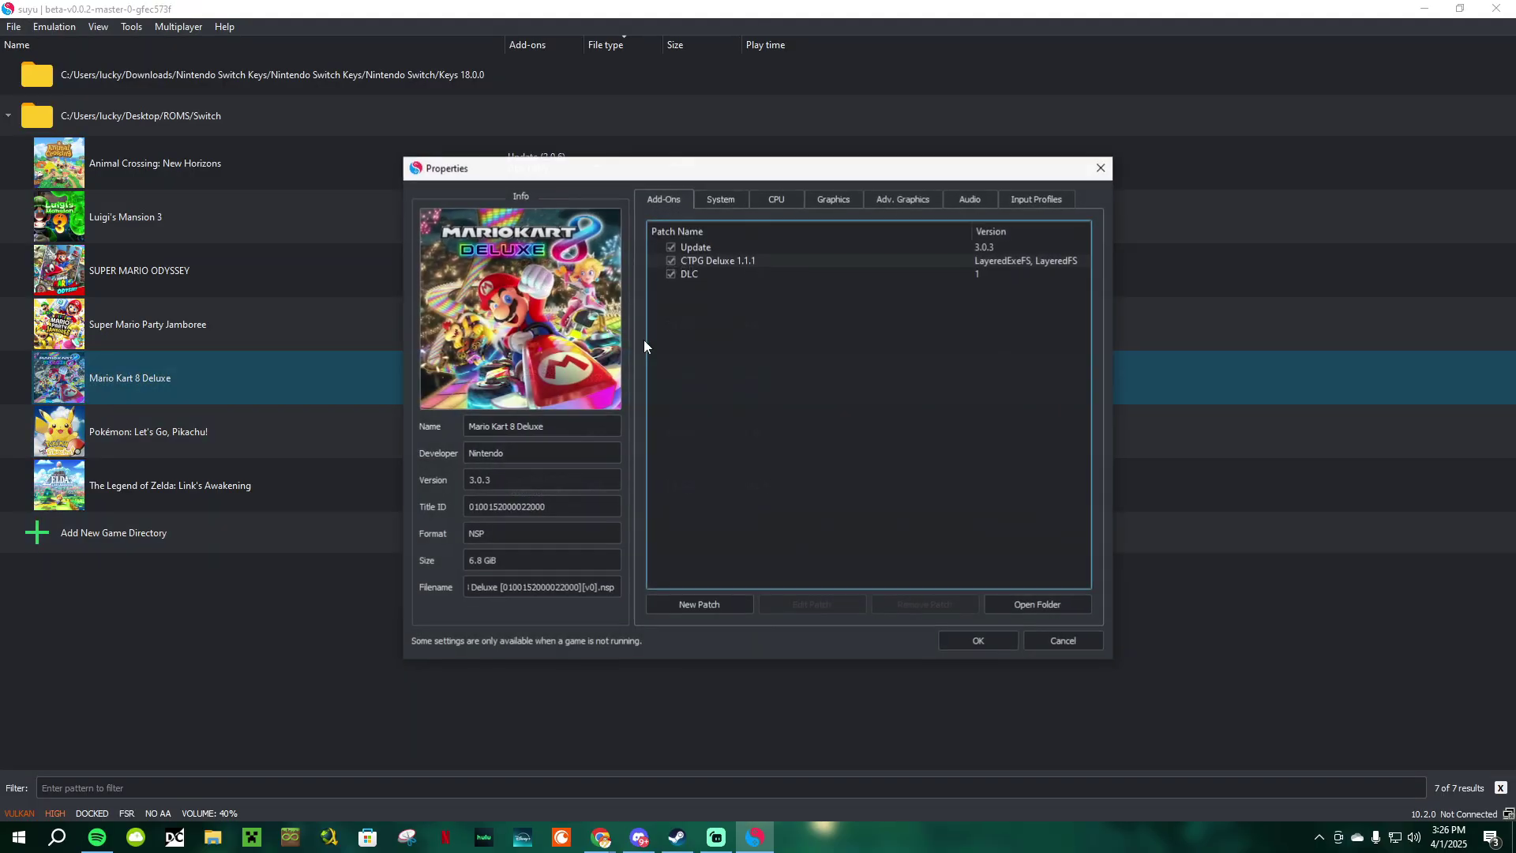
left_click(979, 644)
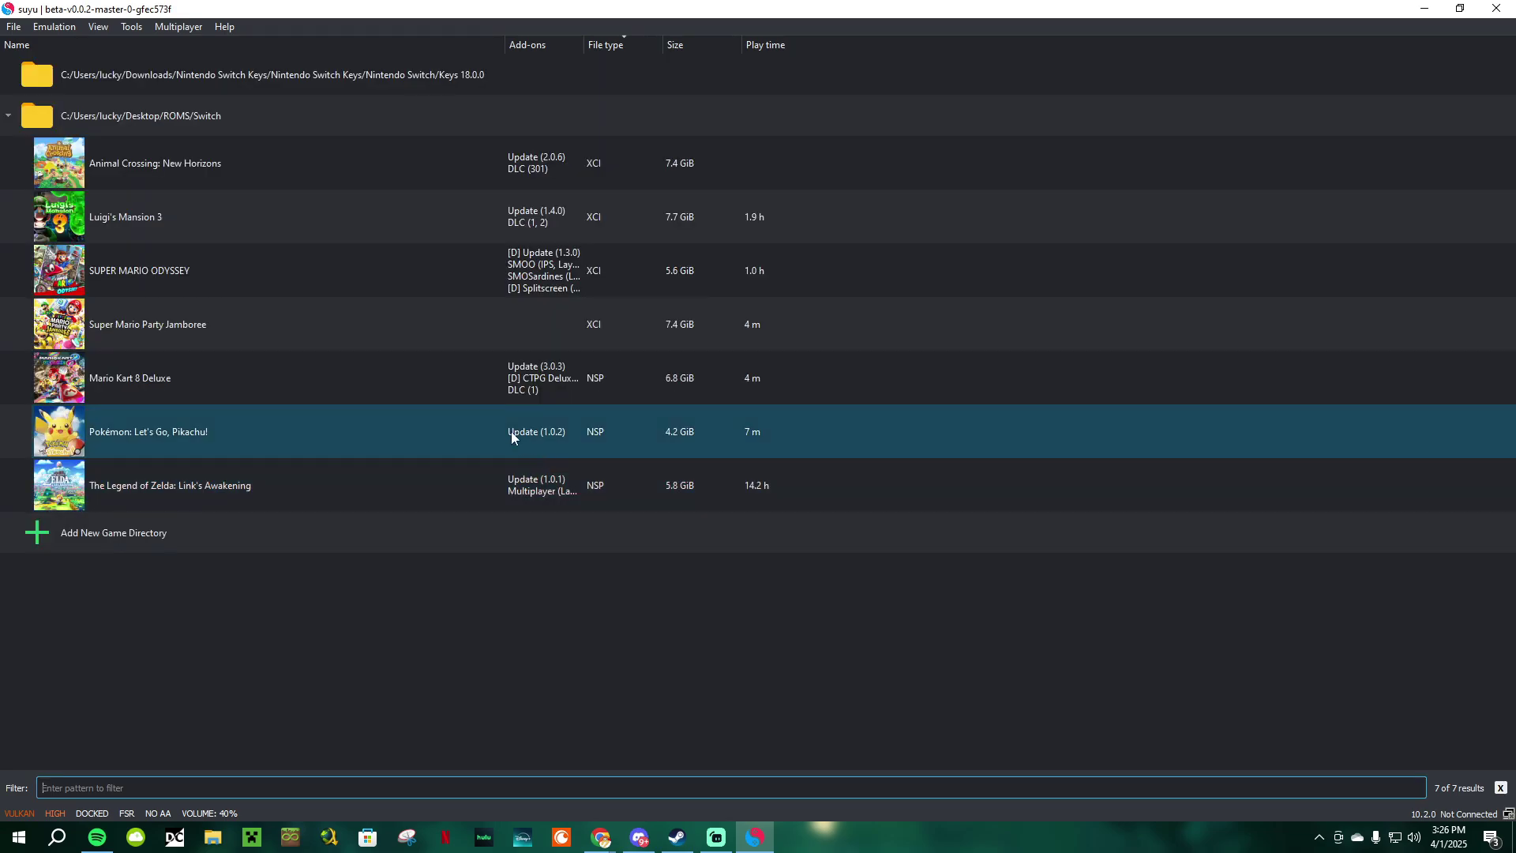
right_click(457, 385)
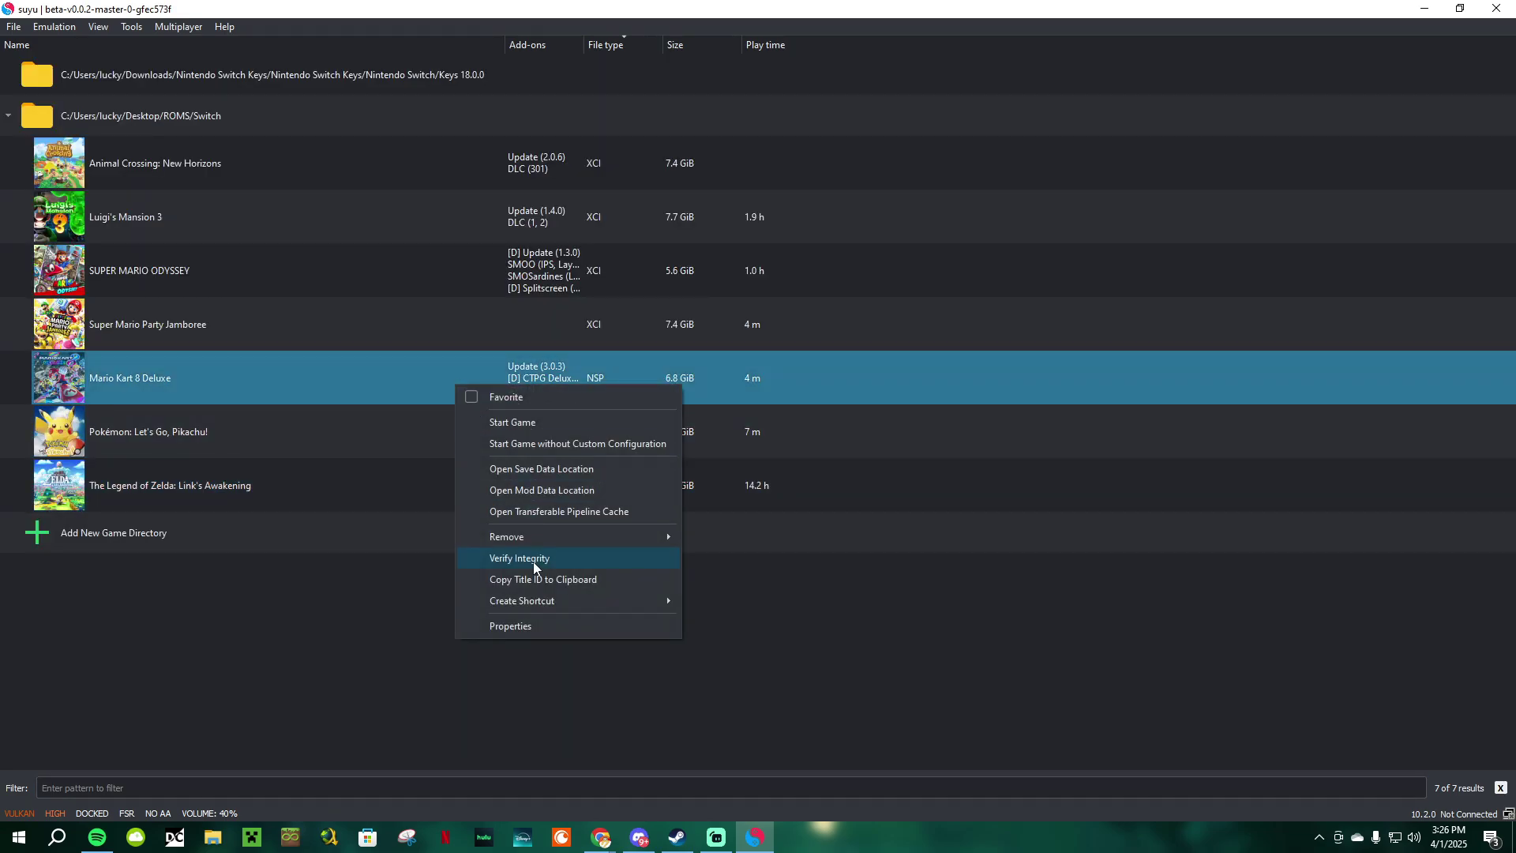
left_click(541, 621)
left_click(671, 260)
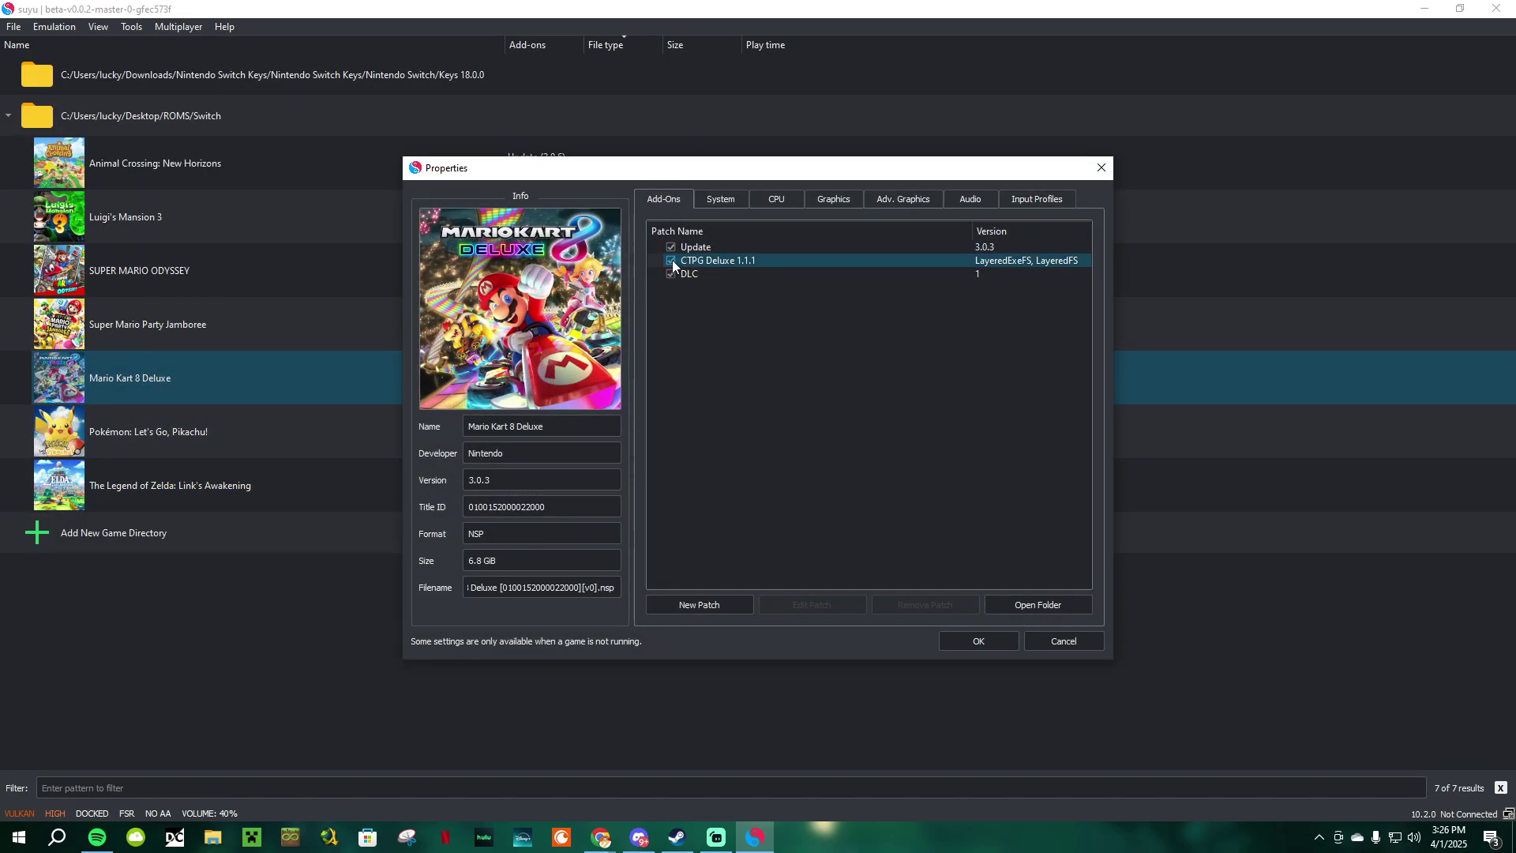
left_click(984, 638)
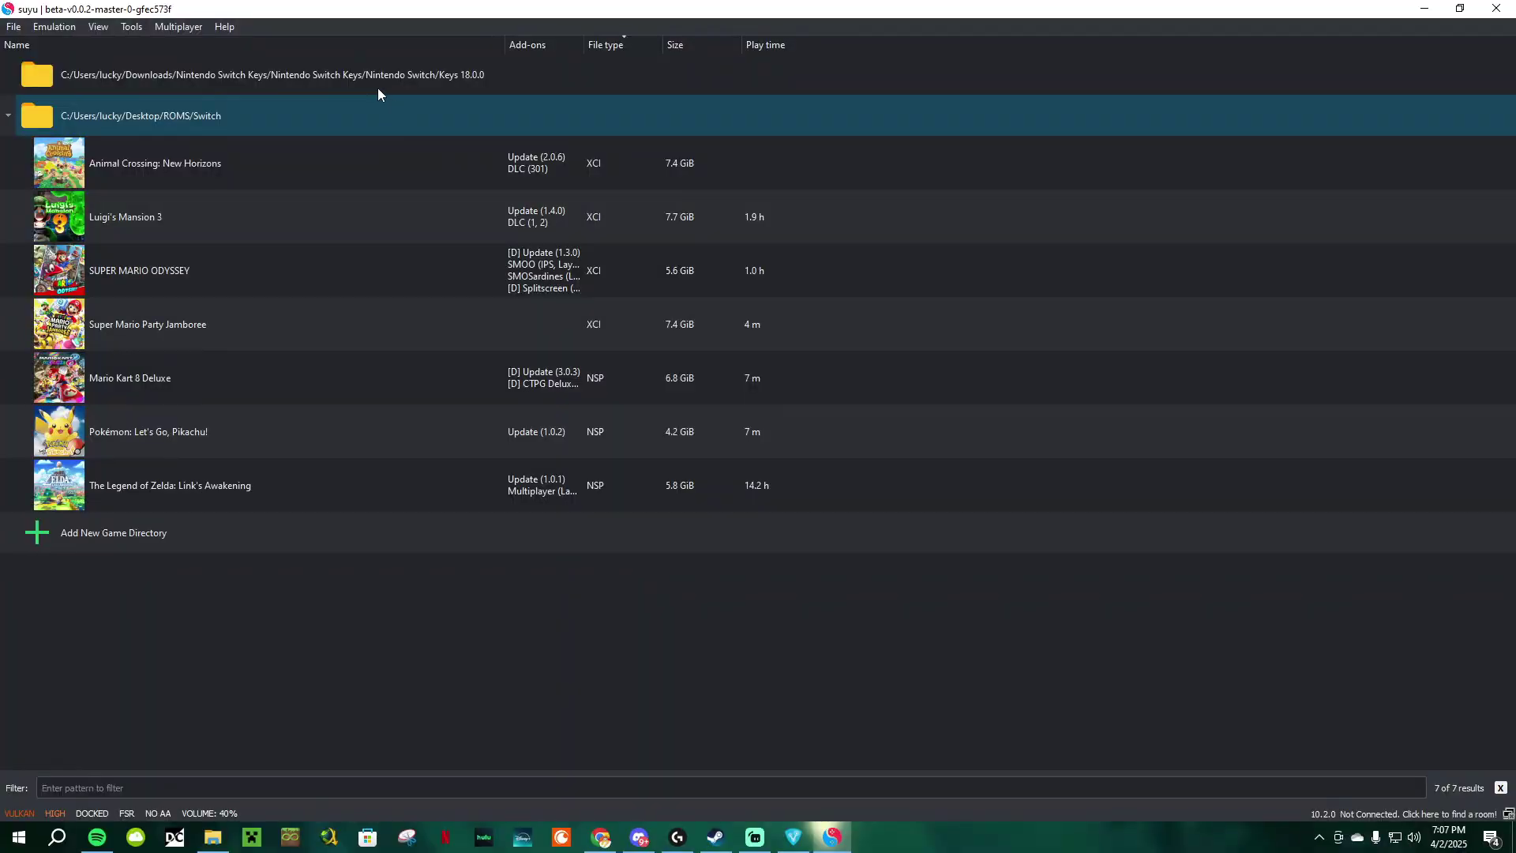
Step: Direct-connect to the Mario Kart 8 Deluxe multiplayer room
left_click(173, 29)
left_click(223, 80)
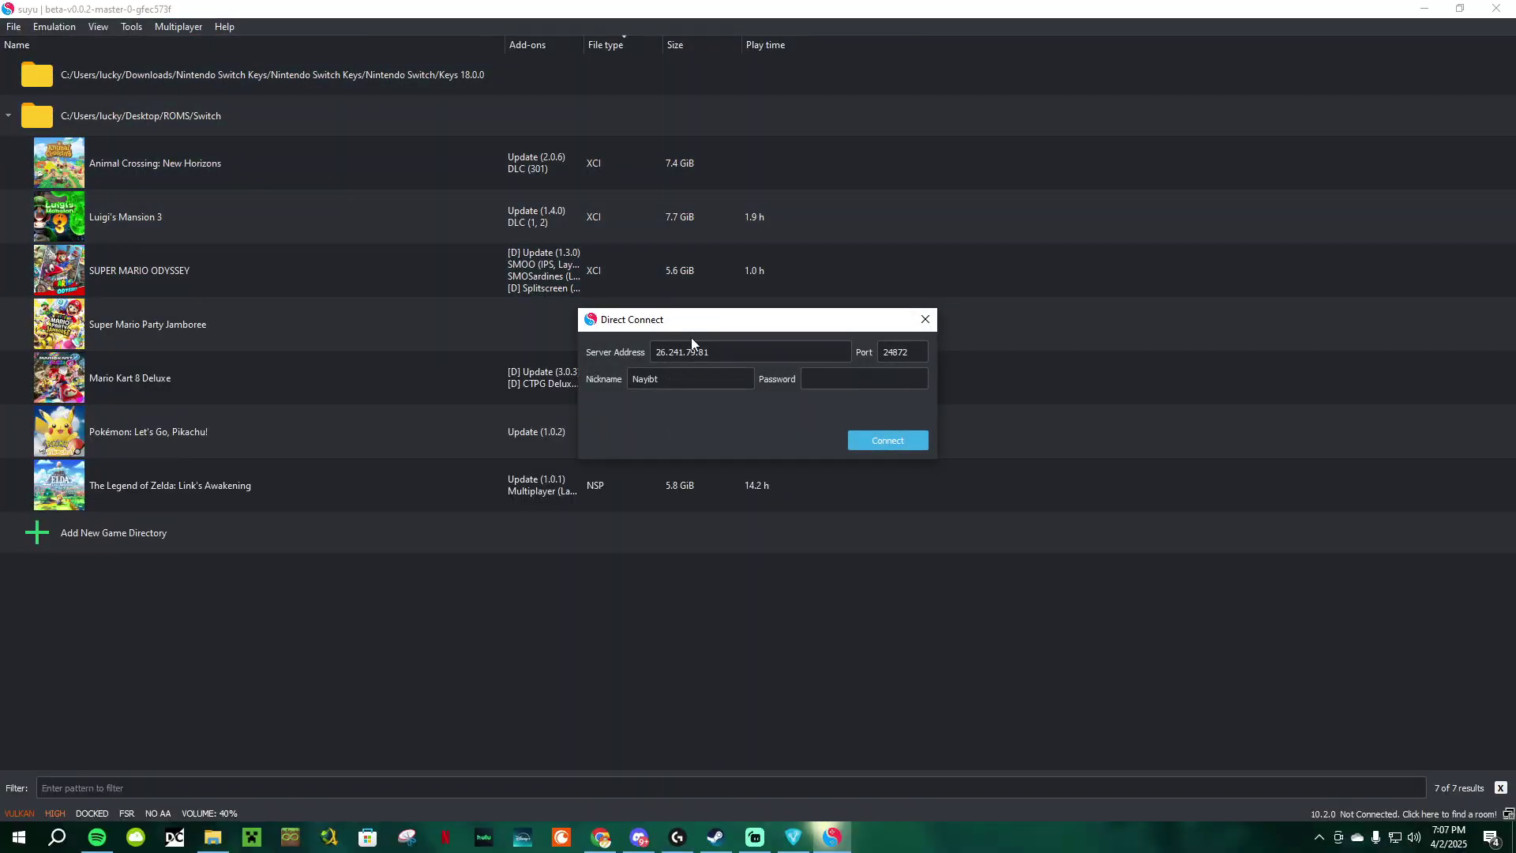
left_click(868, 440)
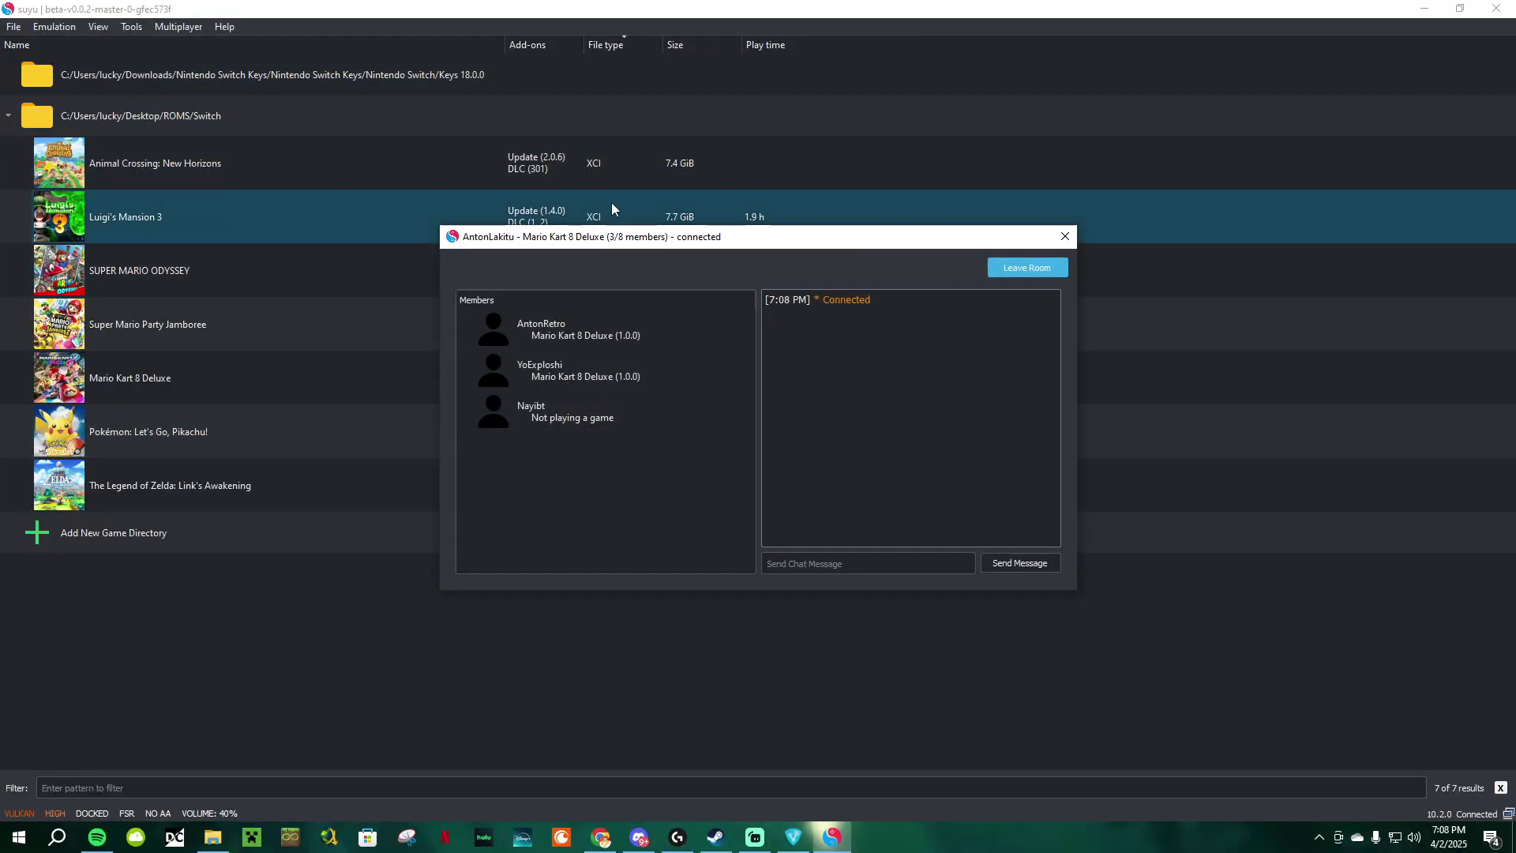
Step: Open suyu's data folder in File Explorer from the File menu
left_click(279, 373)
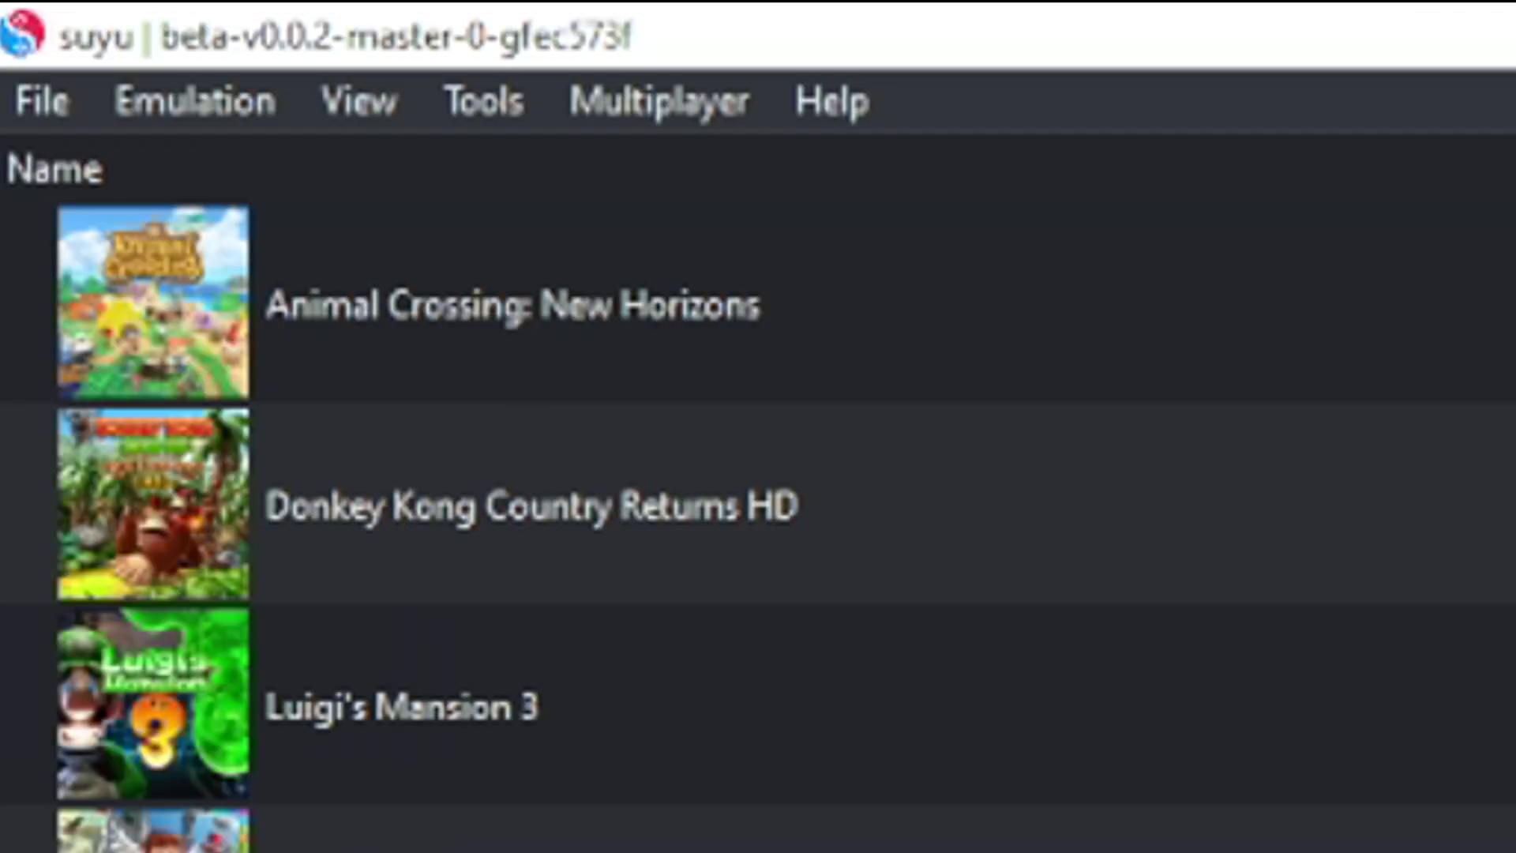
left_click(41, 109)
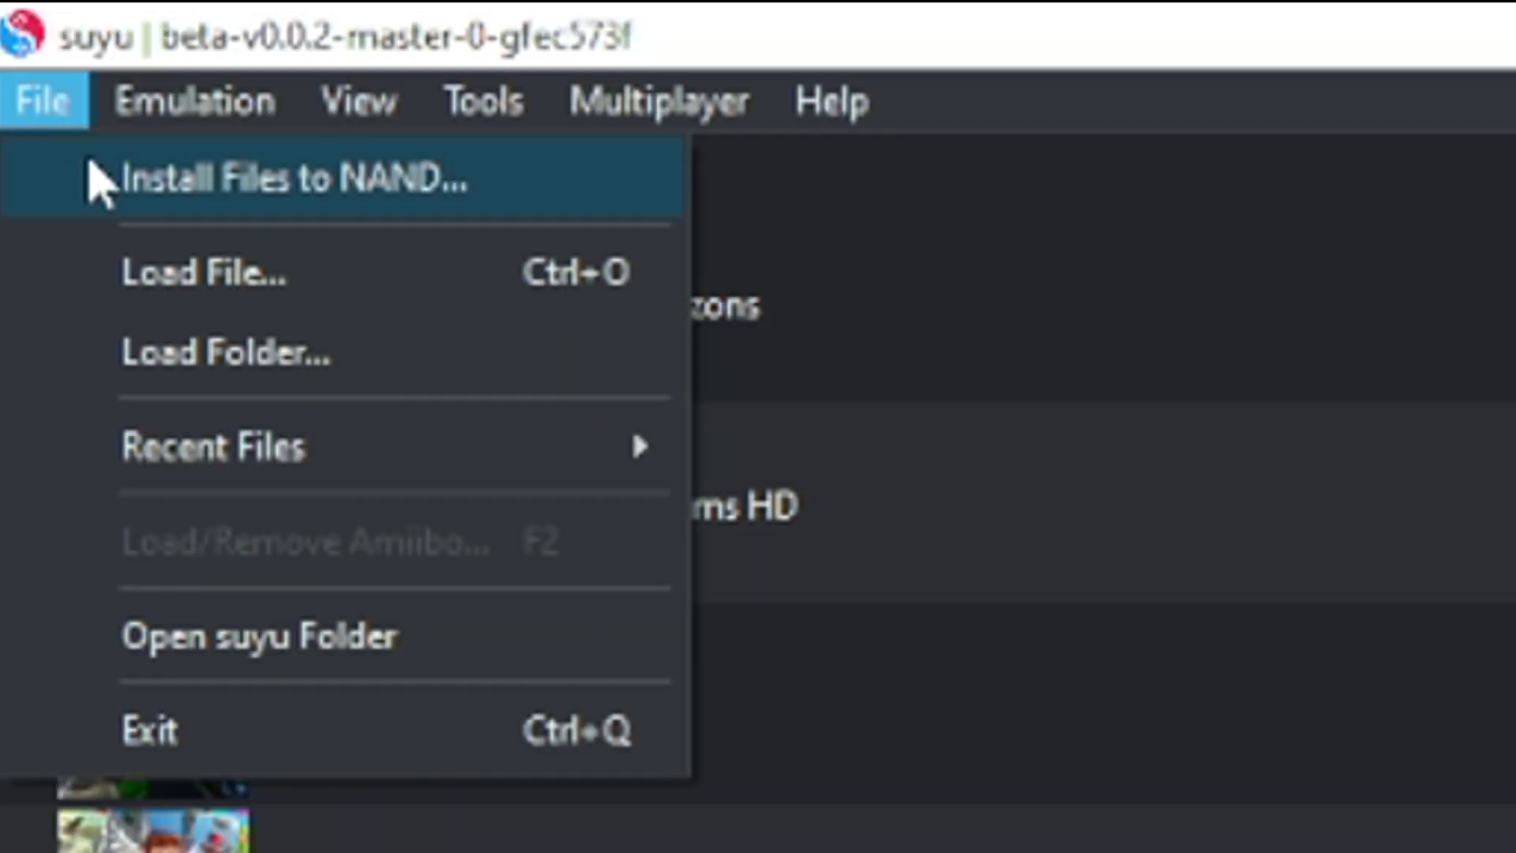
left_click(286, 640)
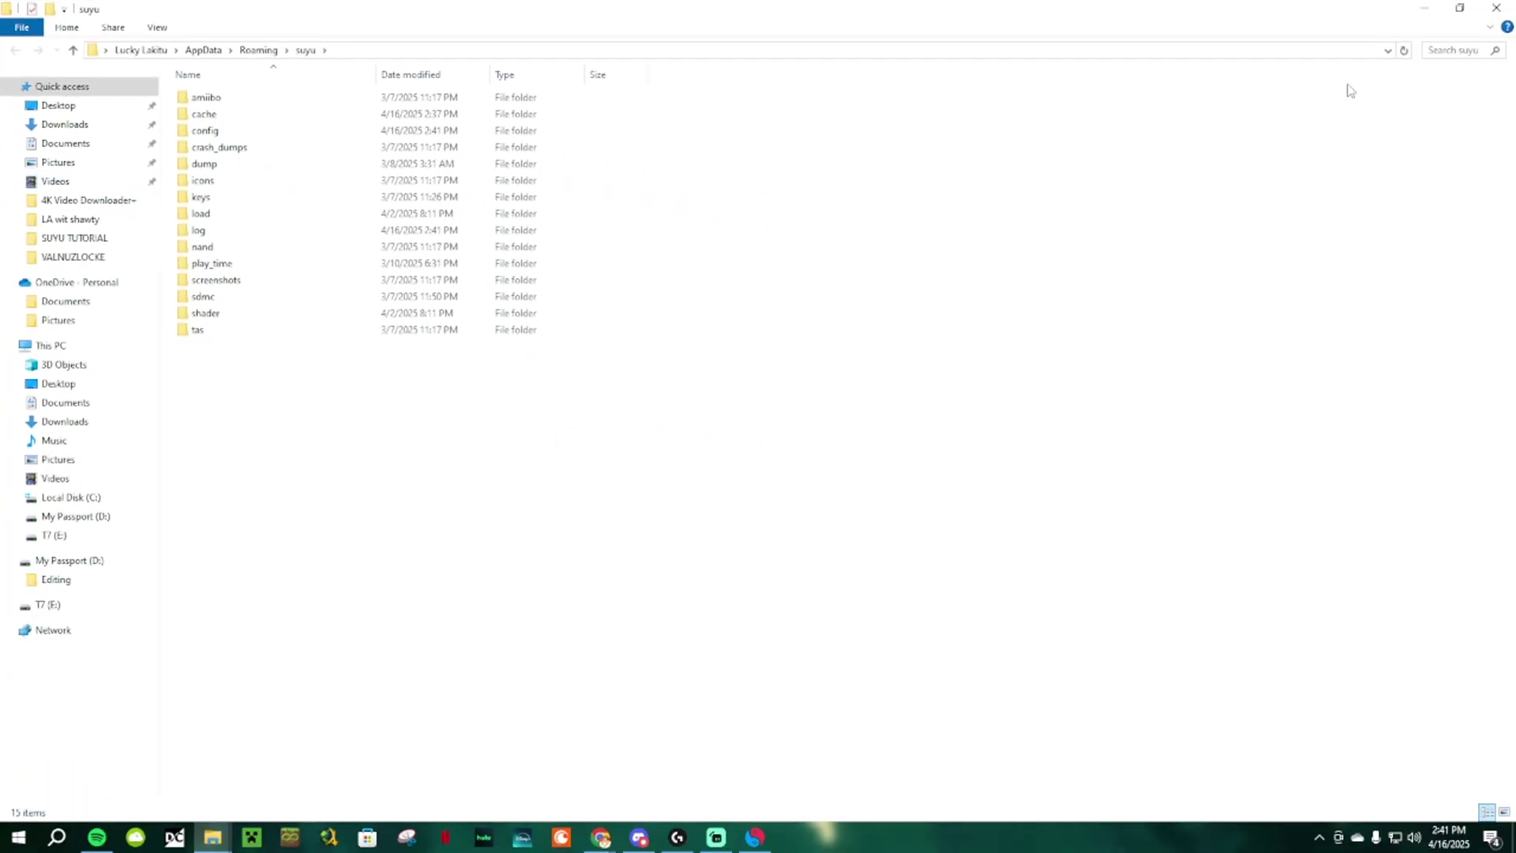
Step: Close suyu, open config\qt-config.ini in maximized Notepad, and select its WebService lines
left_click(1459, 8)
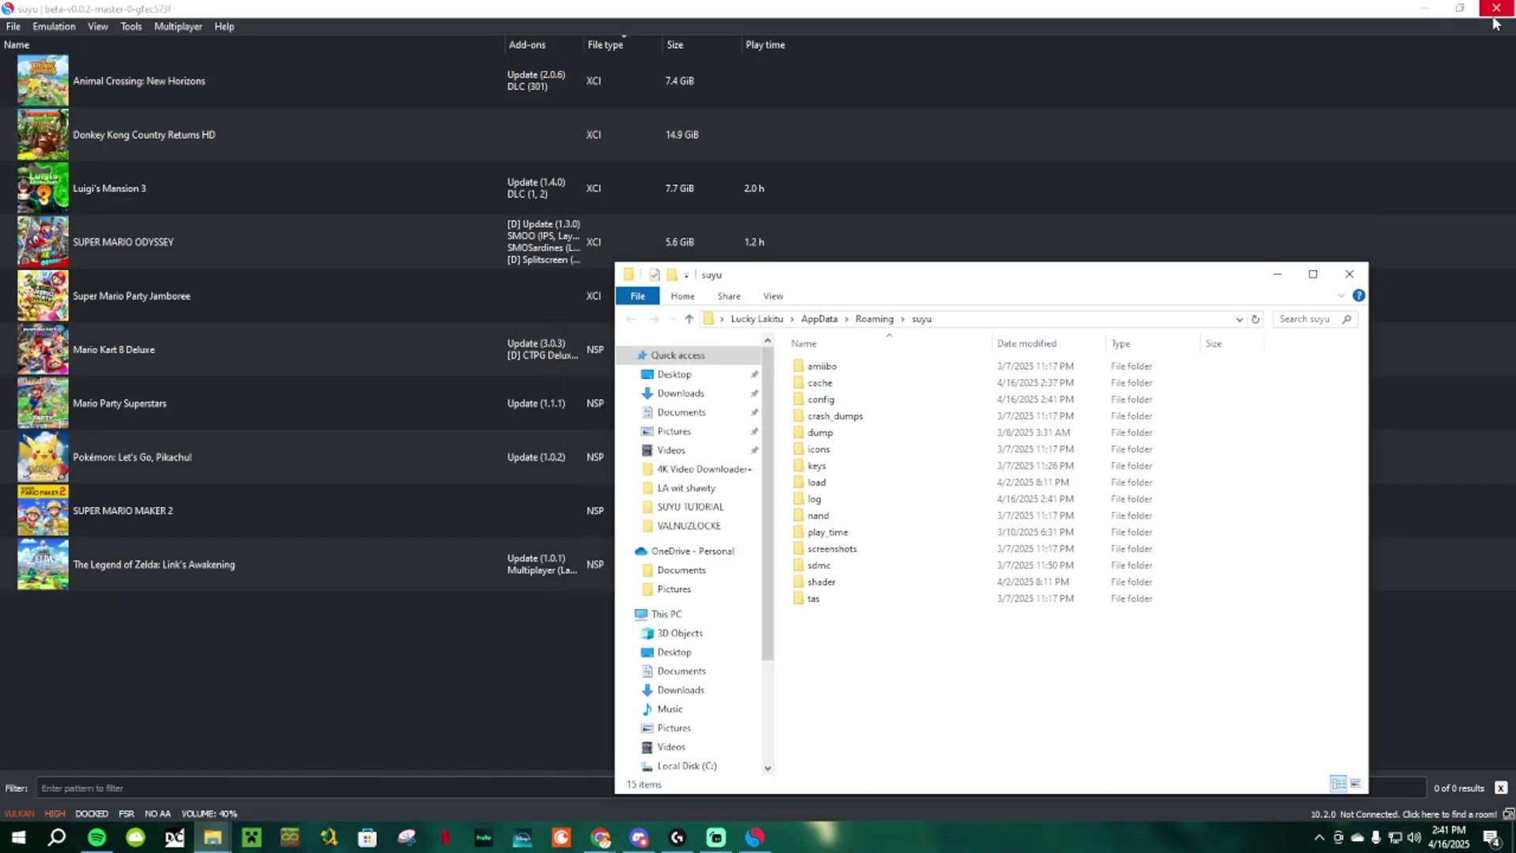
left_click(1496, 7)
double_click(829, 399)
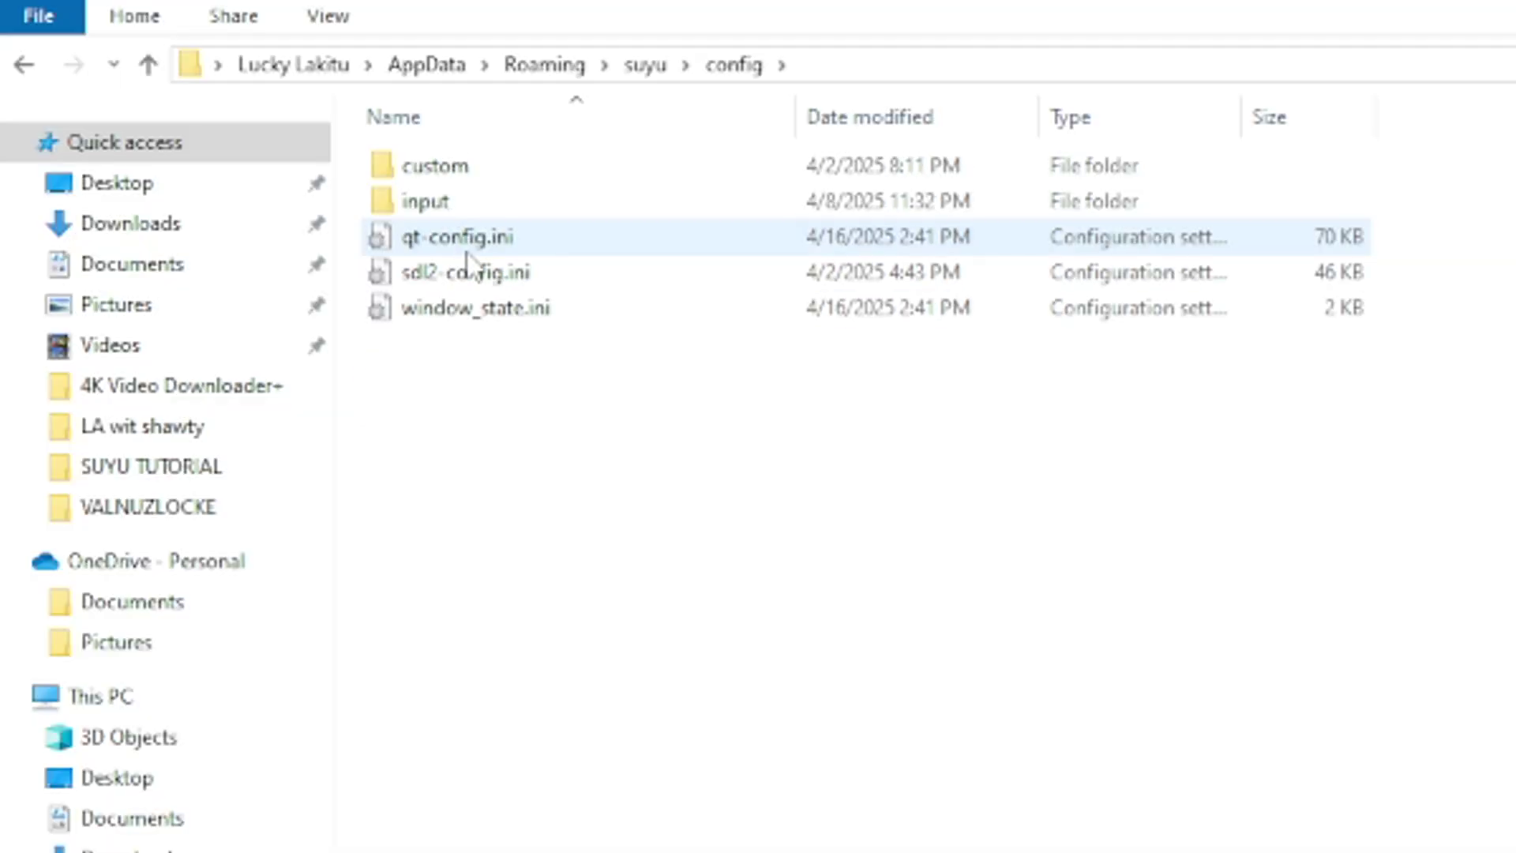
double_click(474, 241)
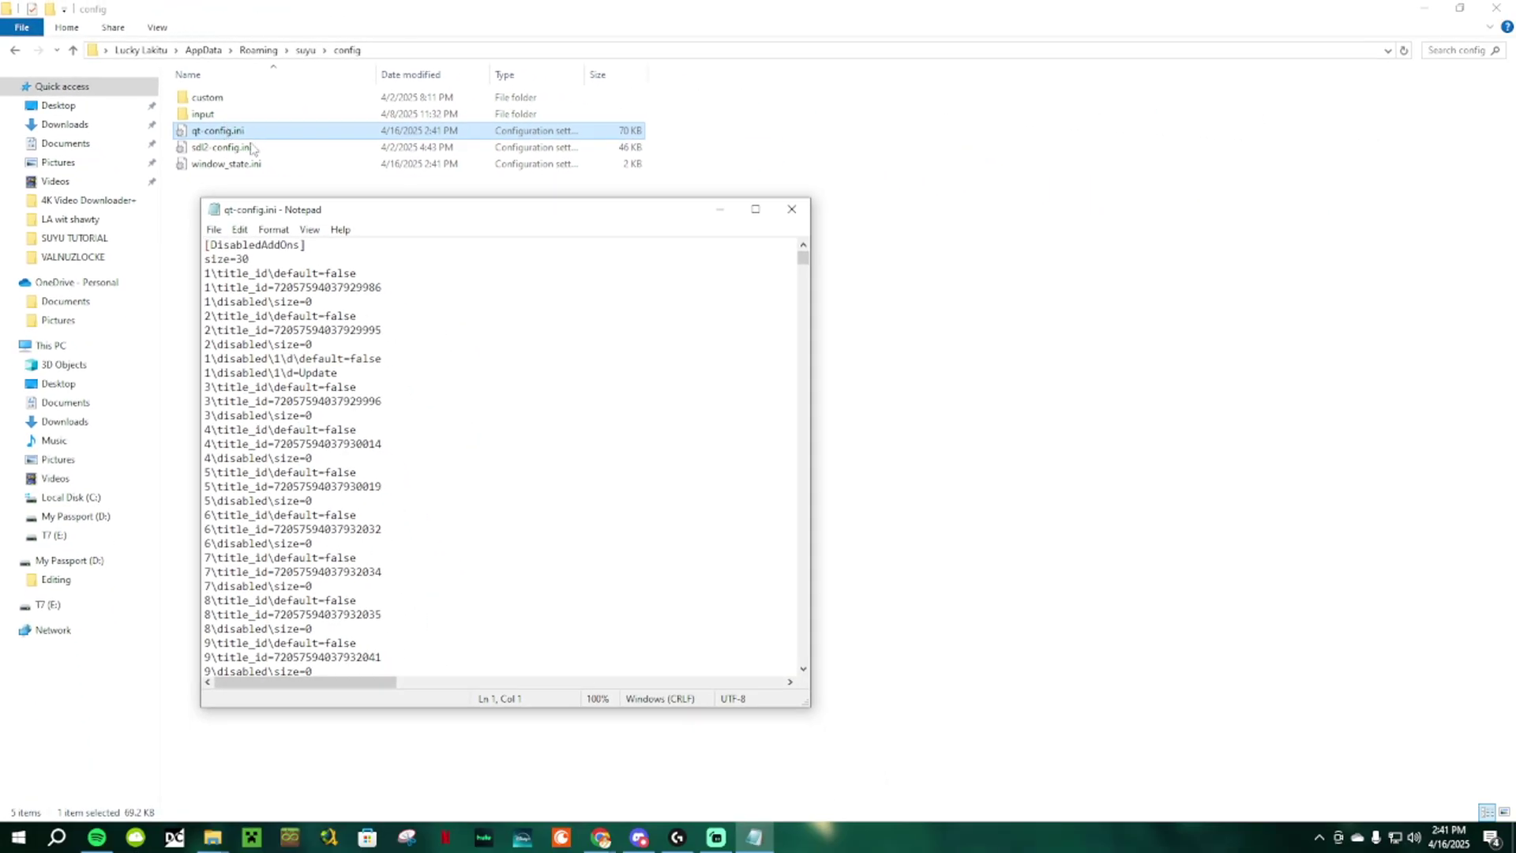
left_click(755, 210)
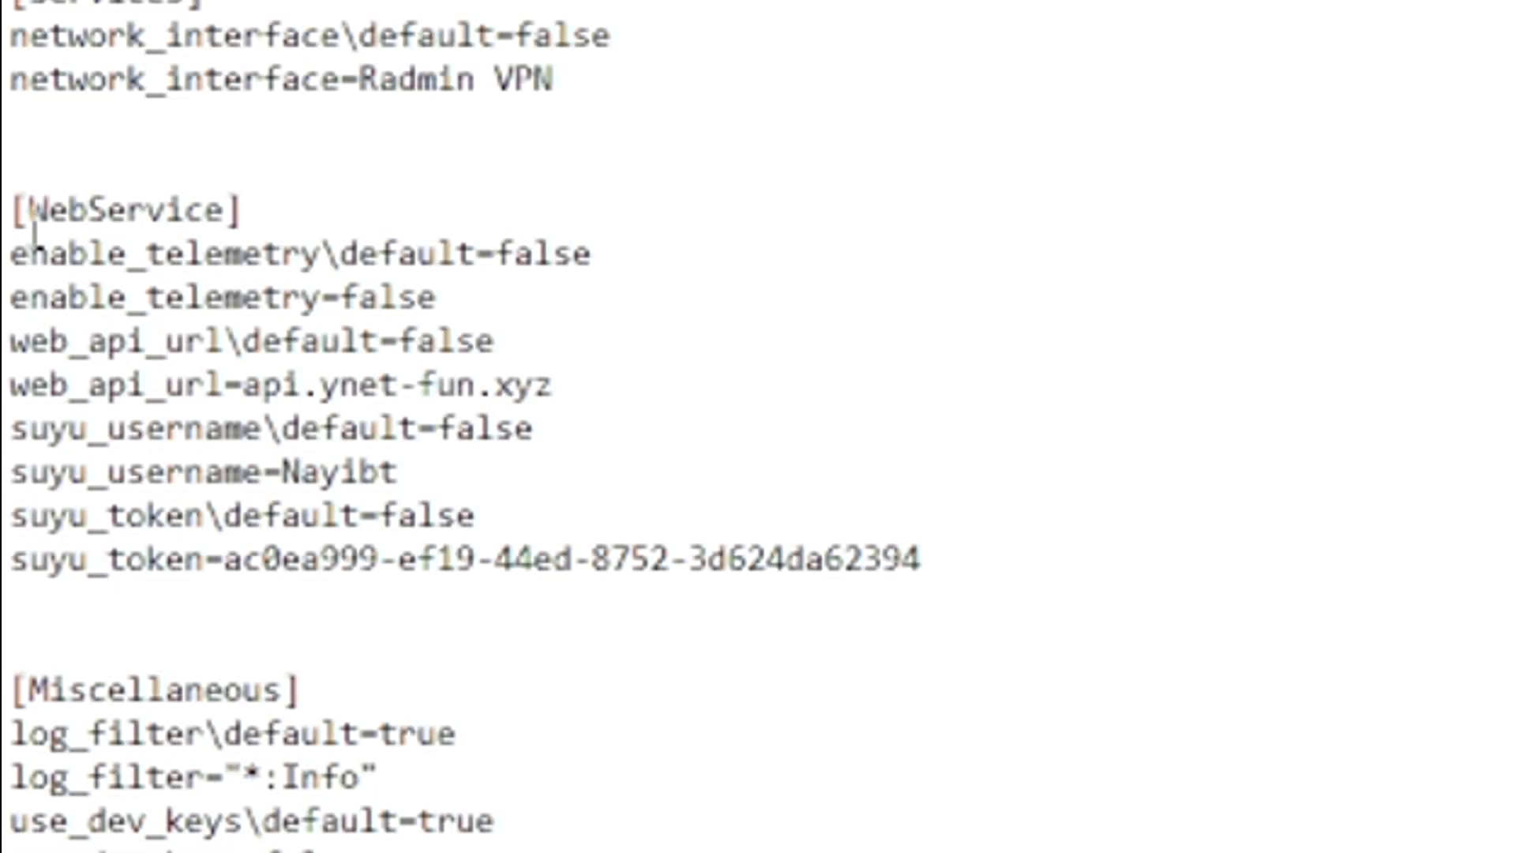
left_click_drag(16, 206, 158, 254)
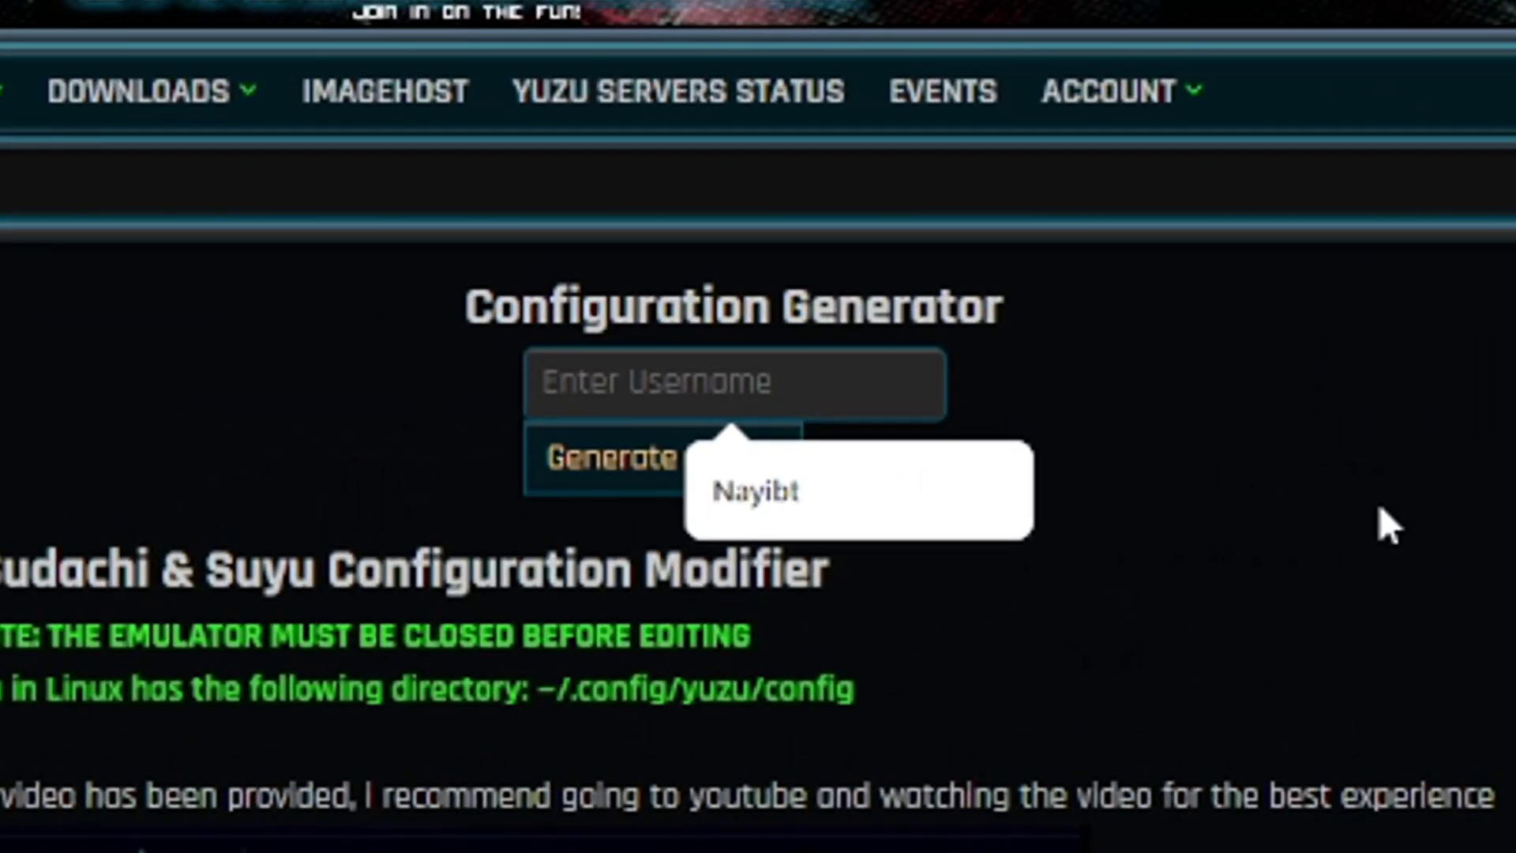
Step: Generate a Myndgame config for a new username and copy the Suyu configuration block
type("M")
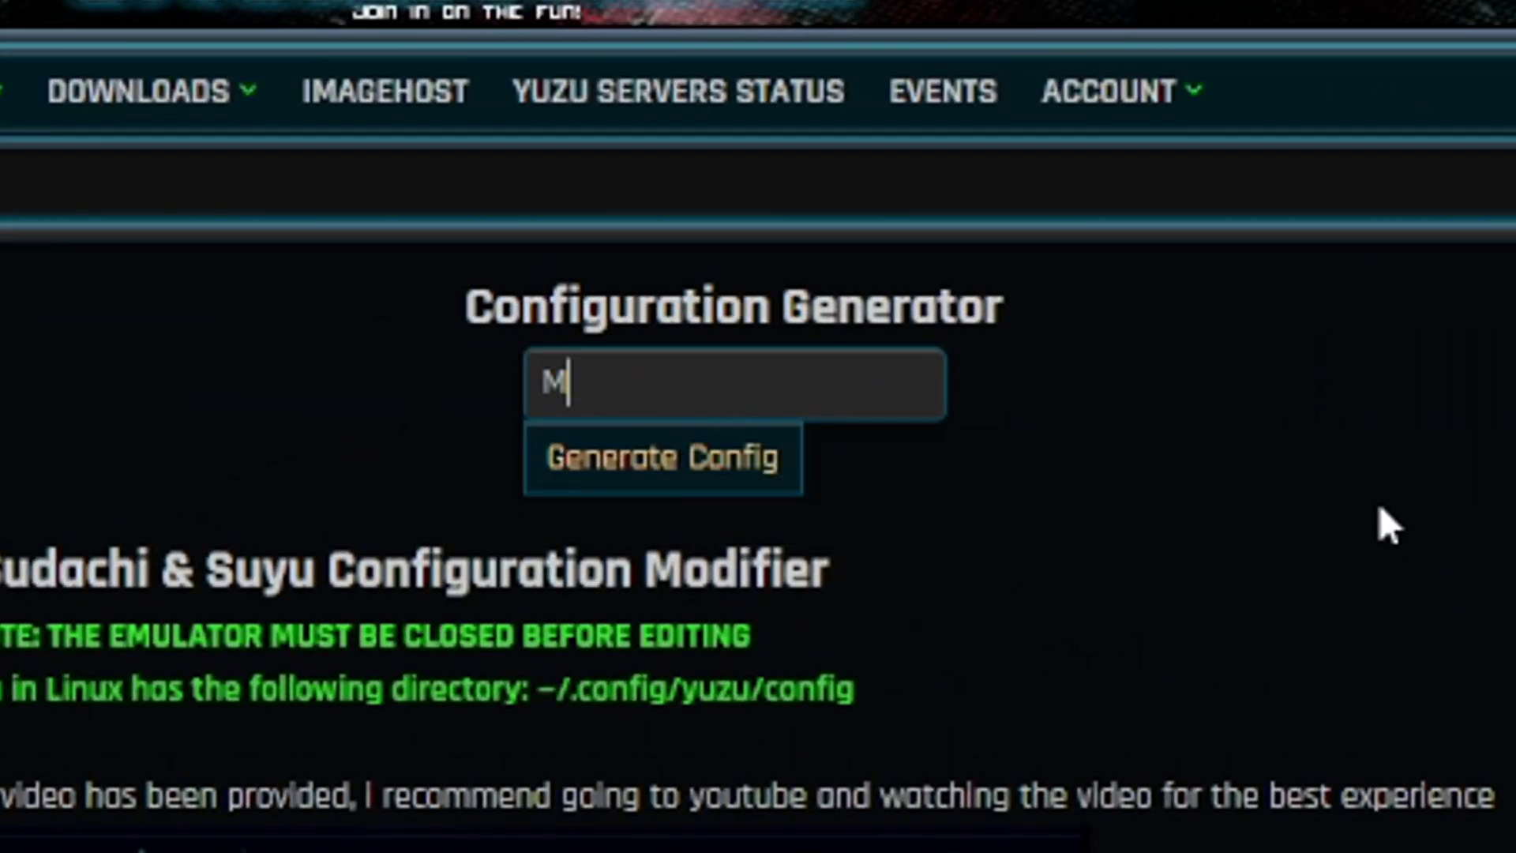
type("rPoop1208341")
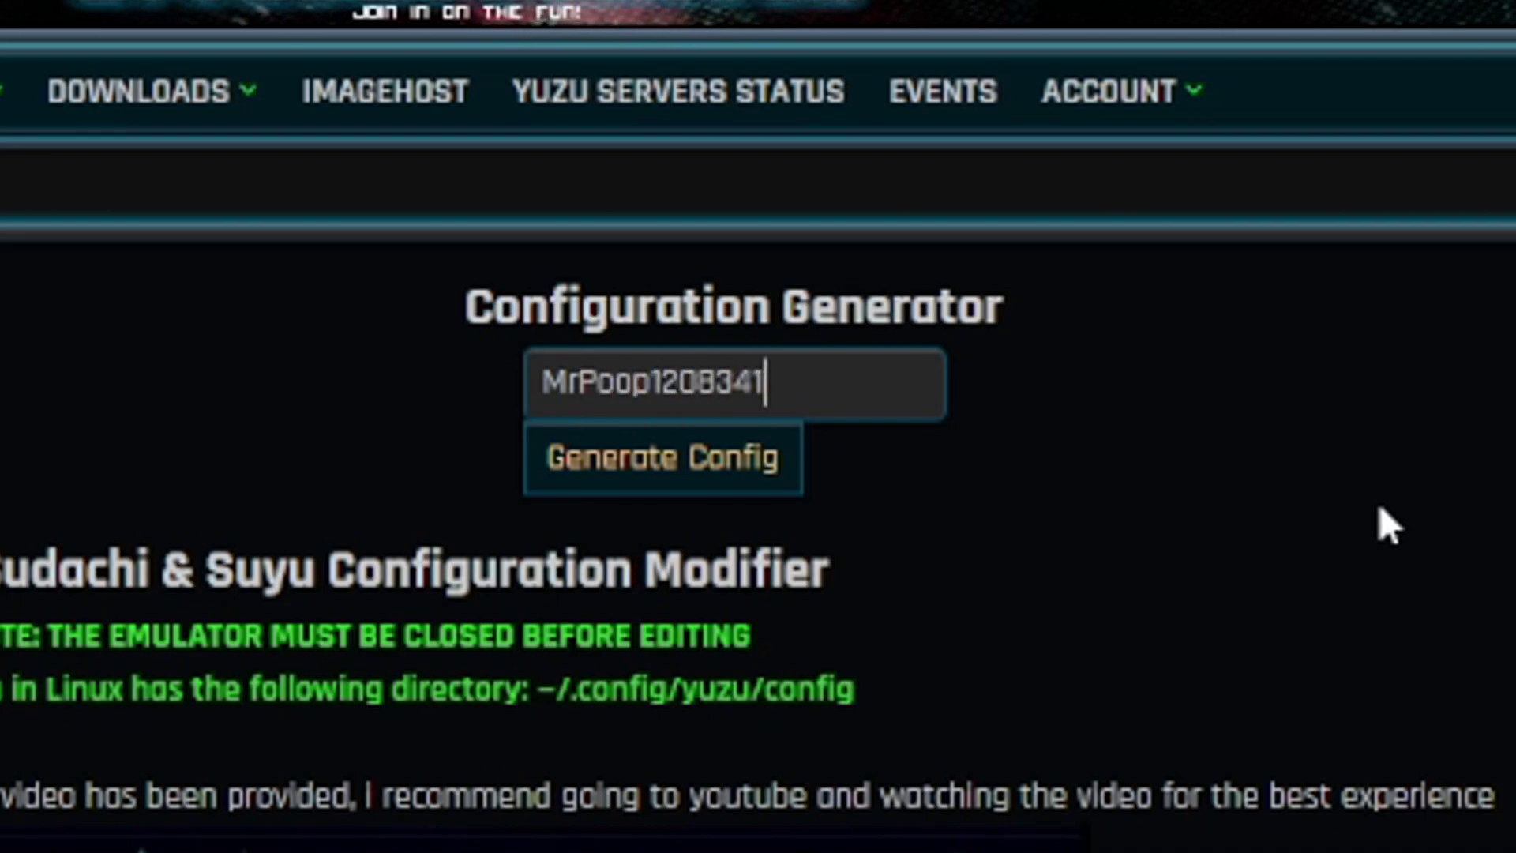
key("Return")
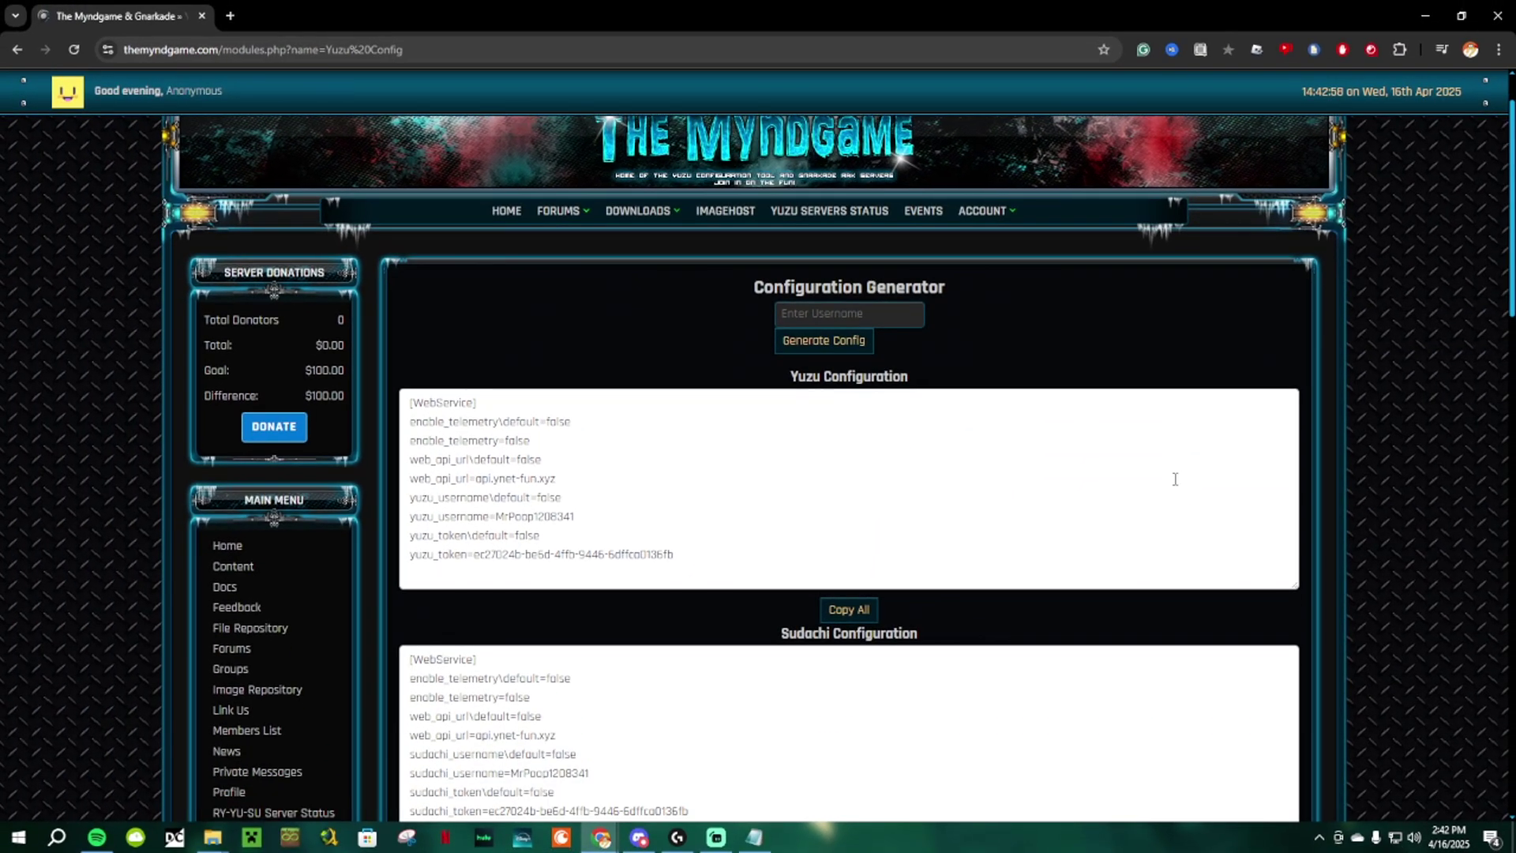
scroll(1175, 479, "down", 6)
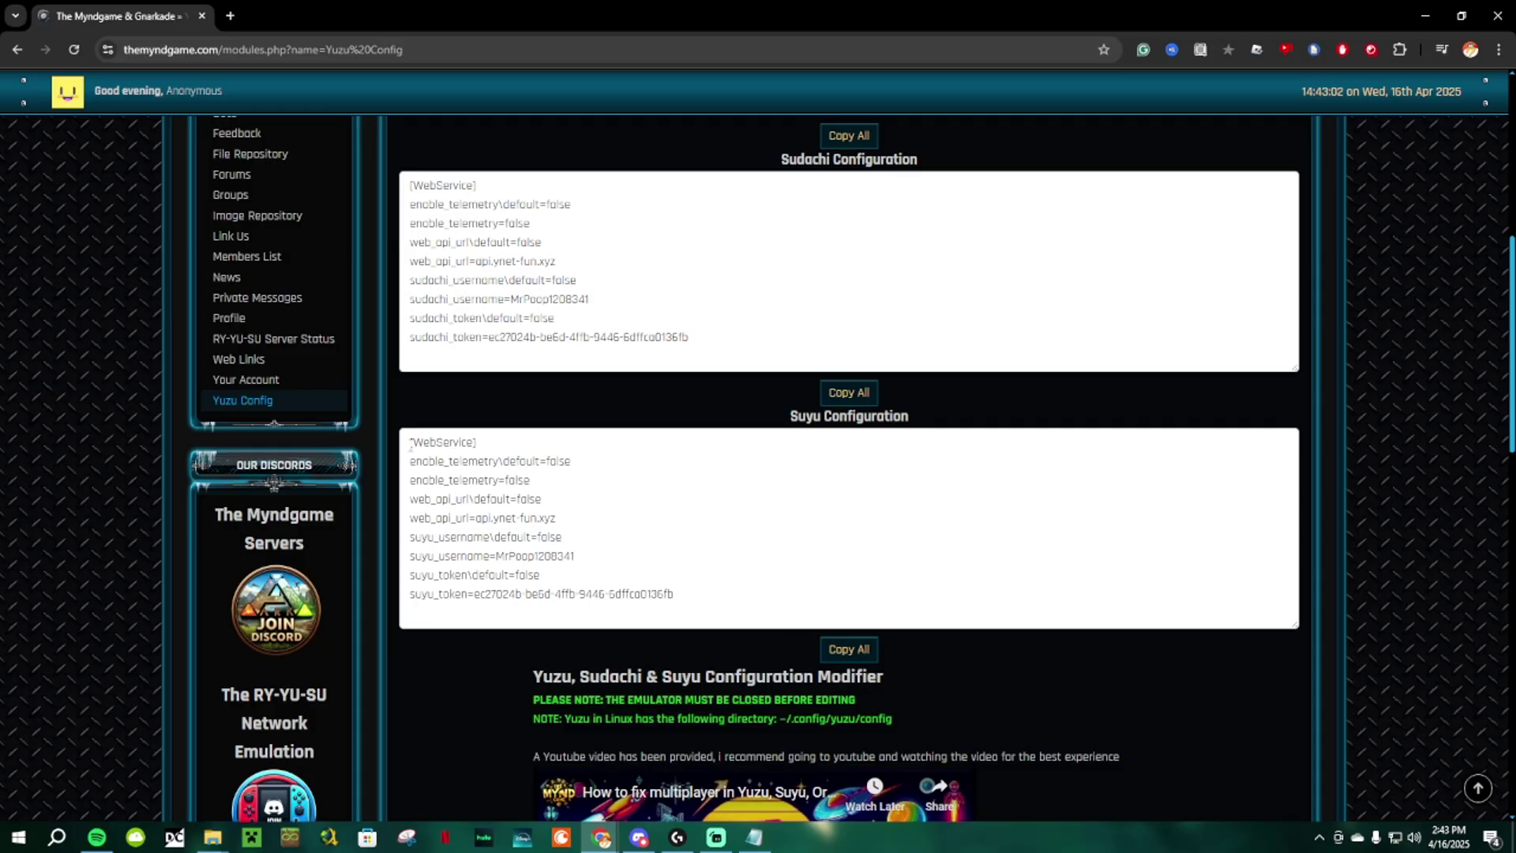
left_click_drag(410, 446, 721, 601)
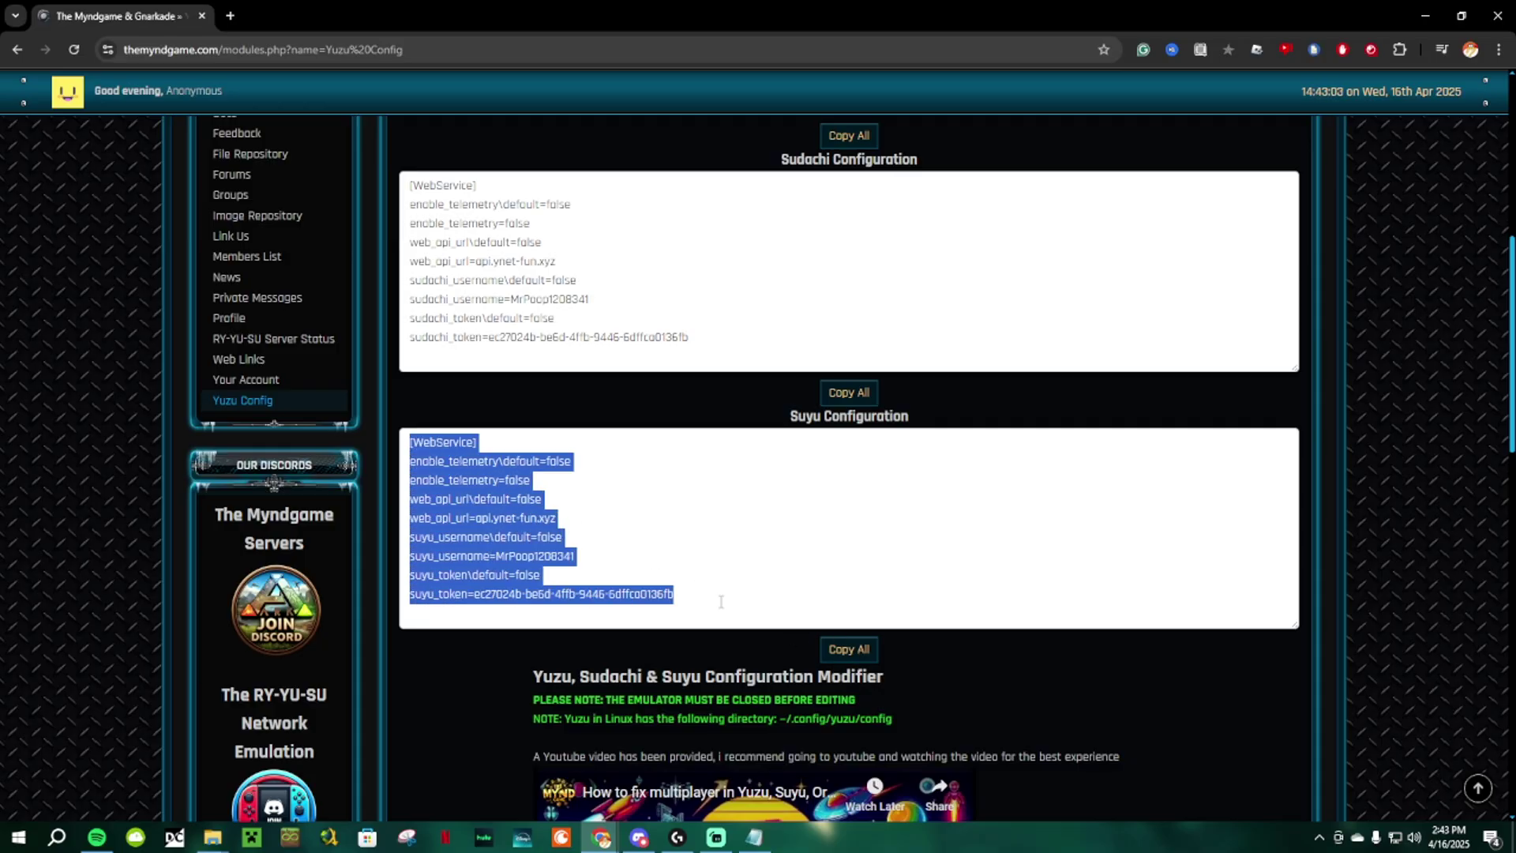
right_click(654, 593)
left_click(692, 612)
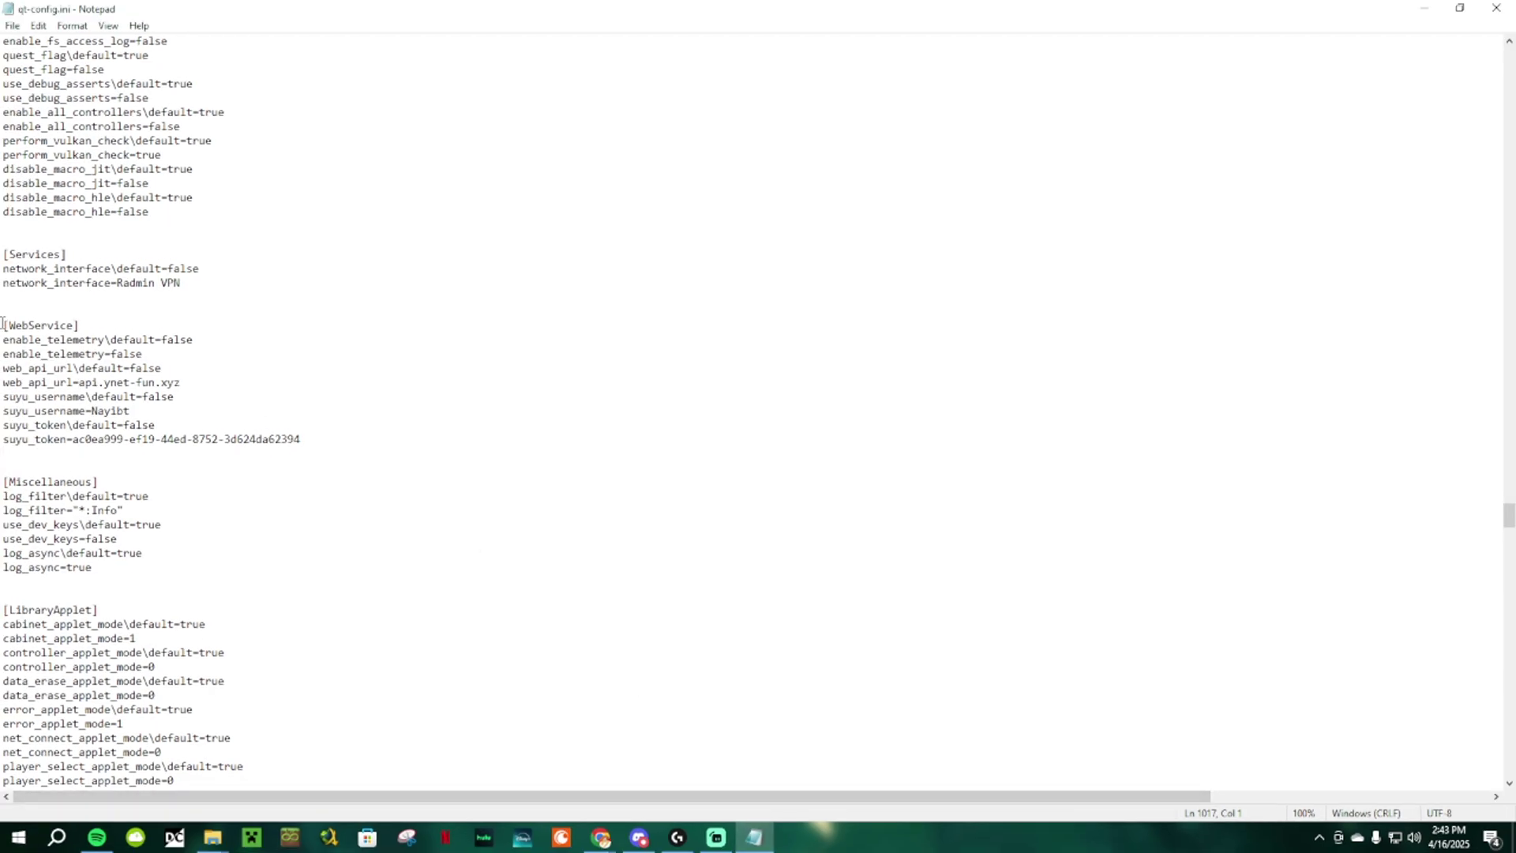
Step: Paste the generated Suyu settings over the [WebService] block through suyu_token, then save
left_click_drag(29, 339, 311, 439)
right_click(311, 441)
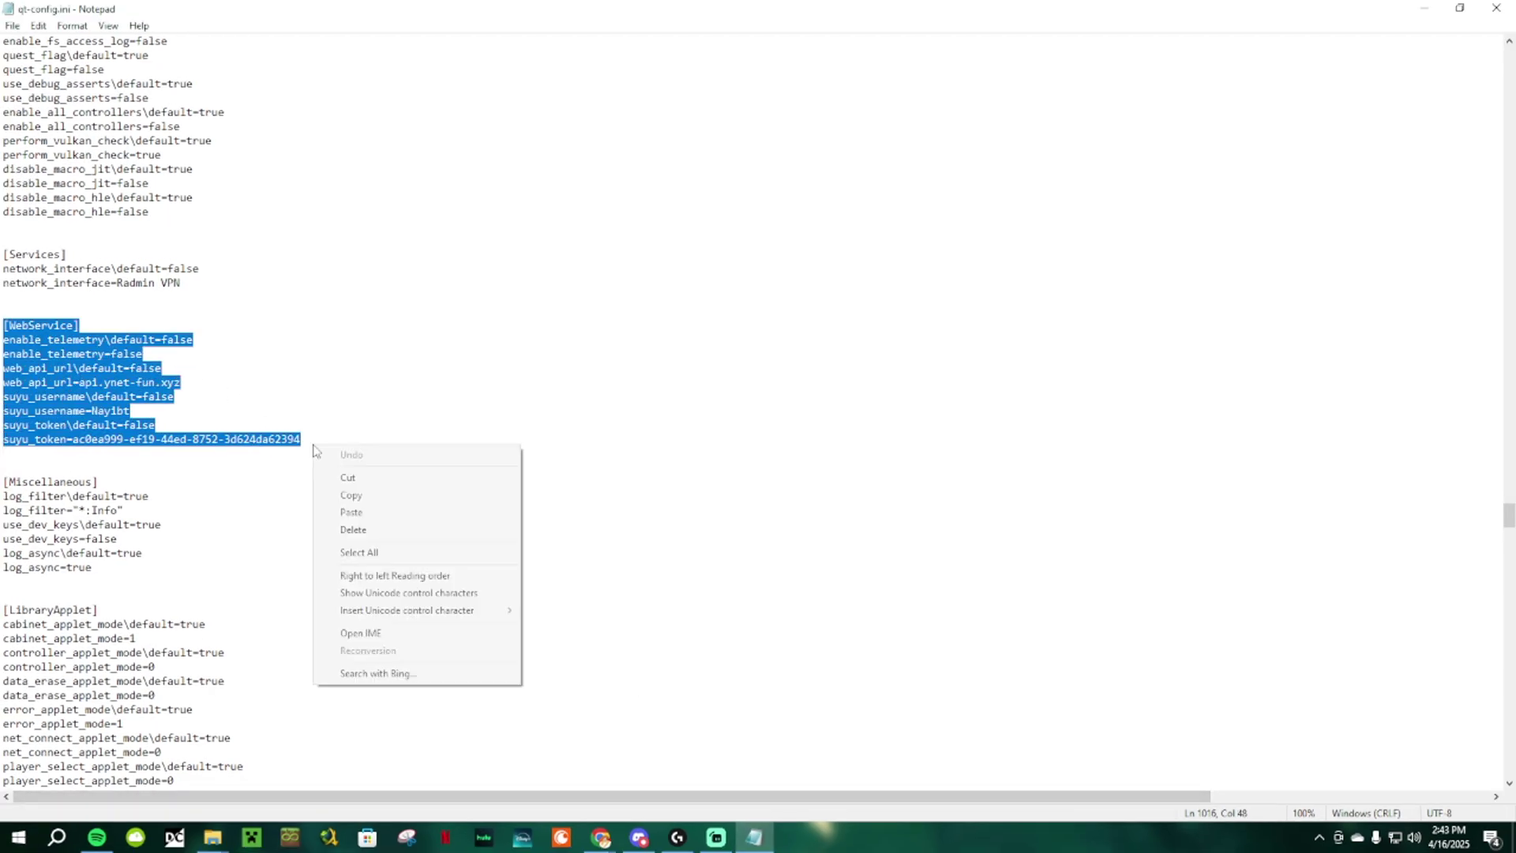
left_click(352, 512)
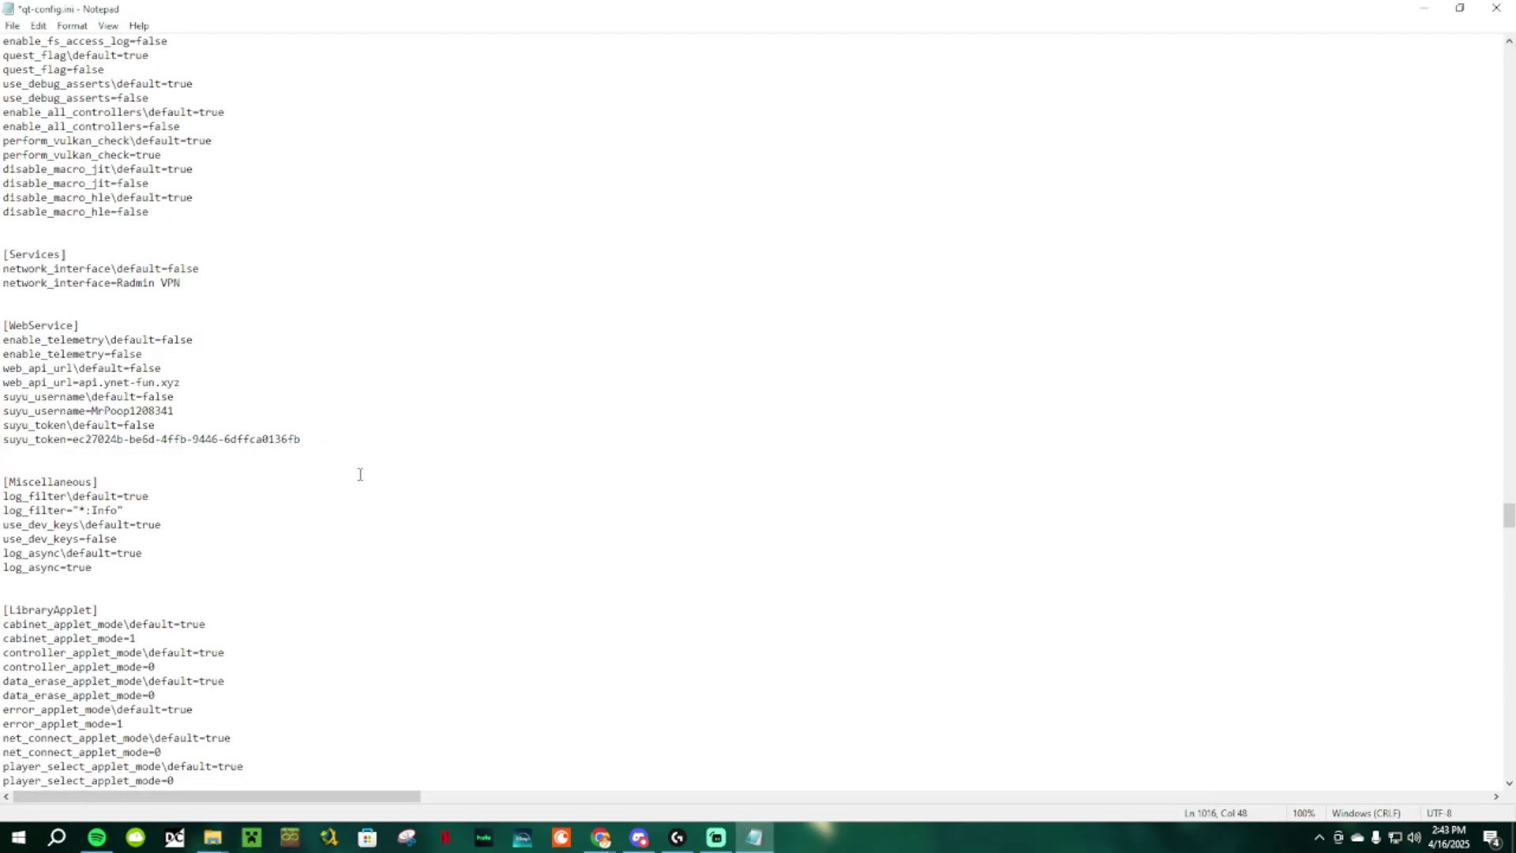
left_click(14, 27)
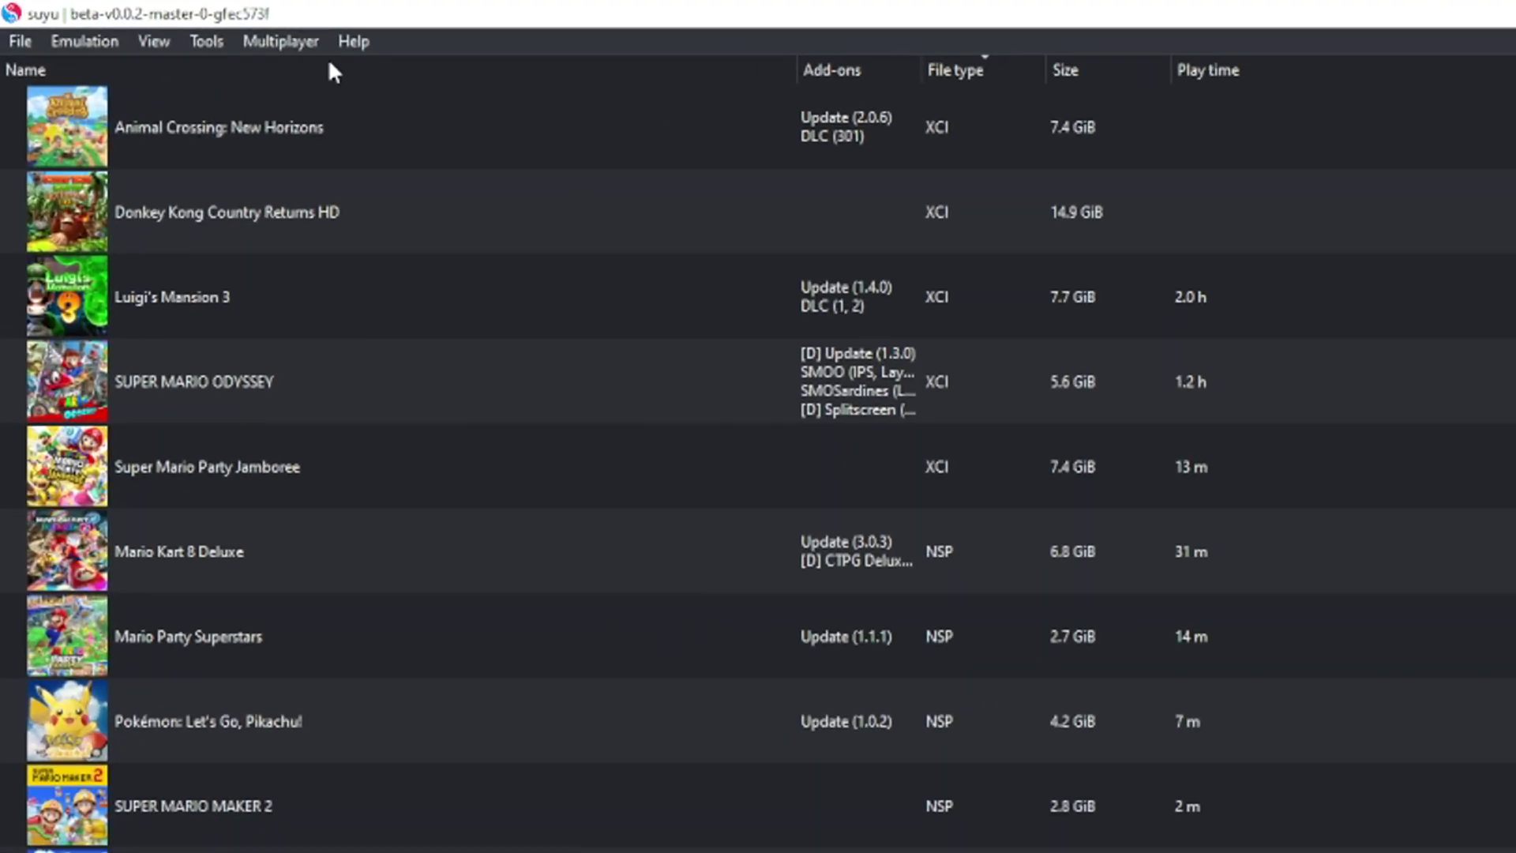
Step: Open Browse Public Game Lobby and refresh the room list
left_click(280, 41)
left_click(301, 76)
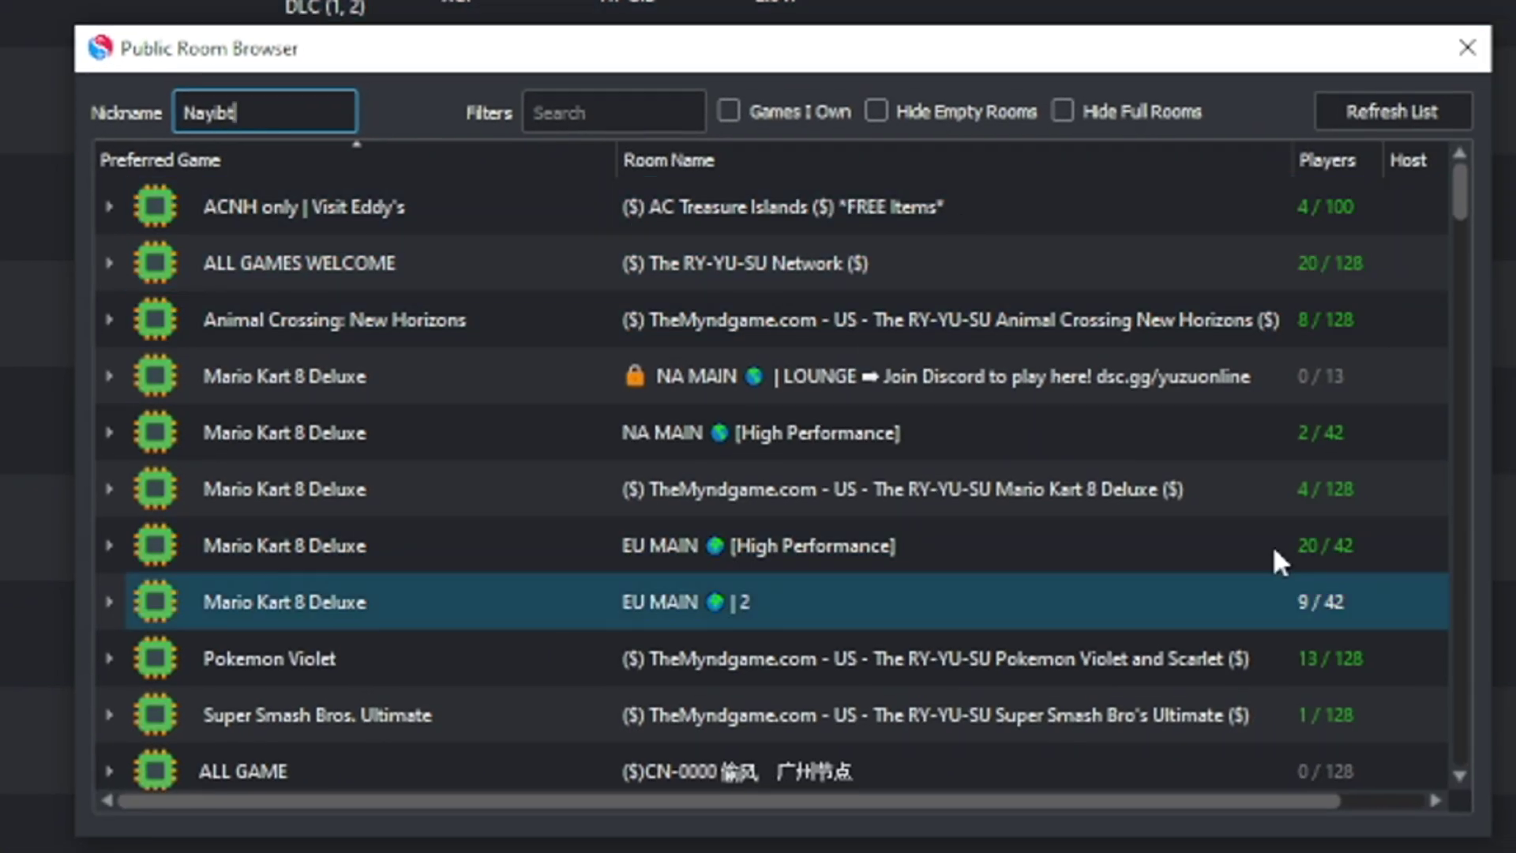
left_click(1349, 111)
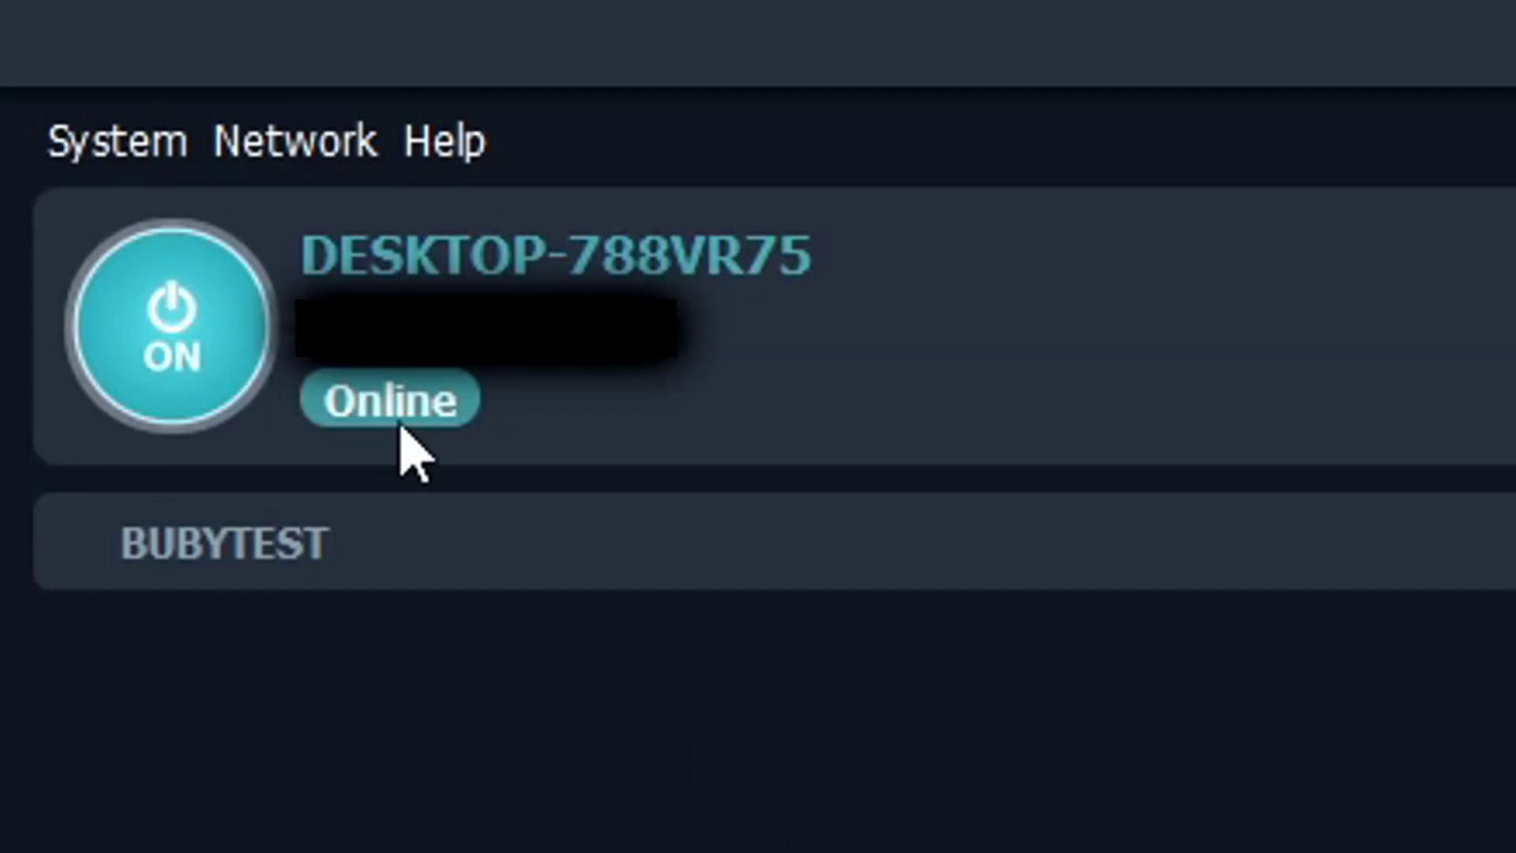
Step: Join the private Radmin VPN network AntonLakitu with its password
left_click(293, 158)
left_click(345, 311)
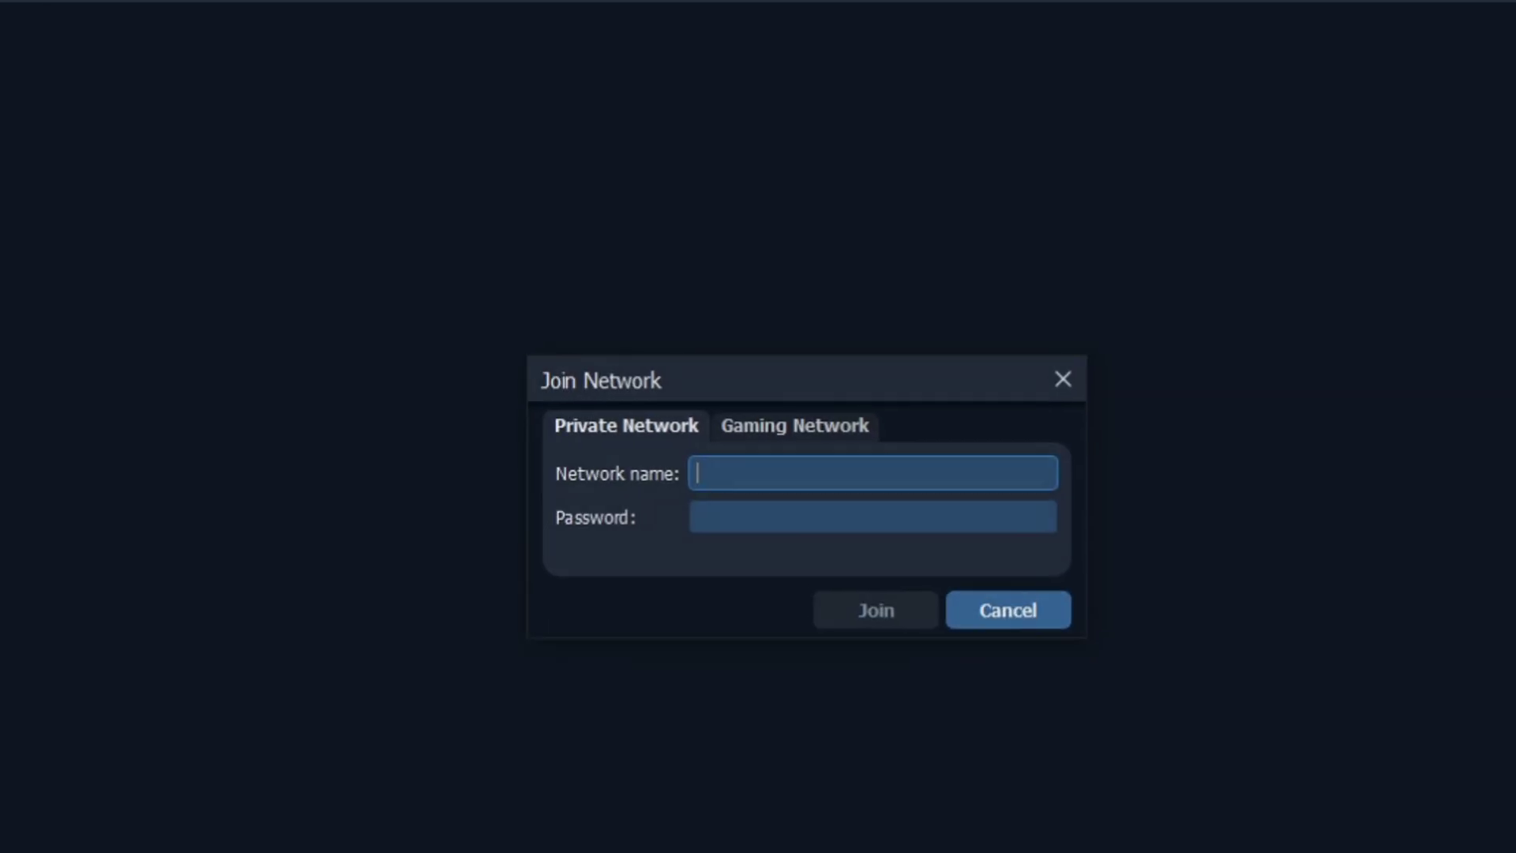
type("An")
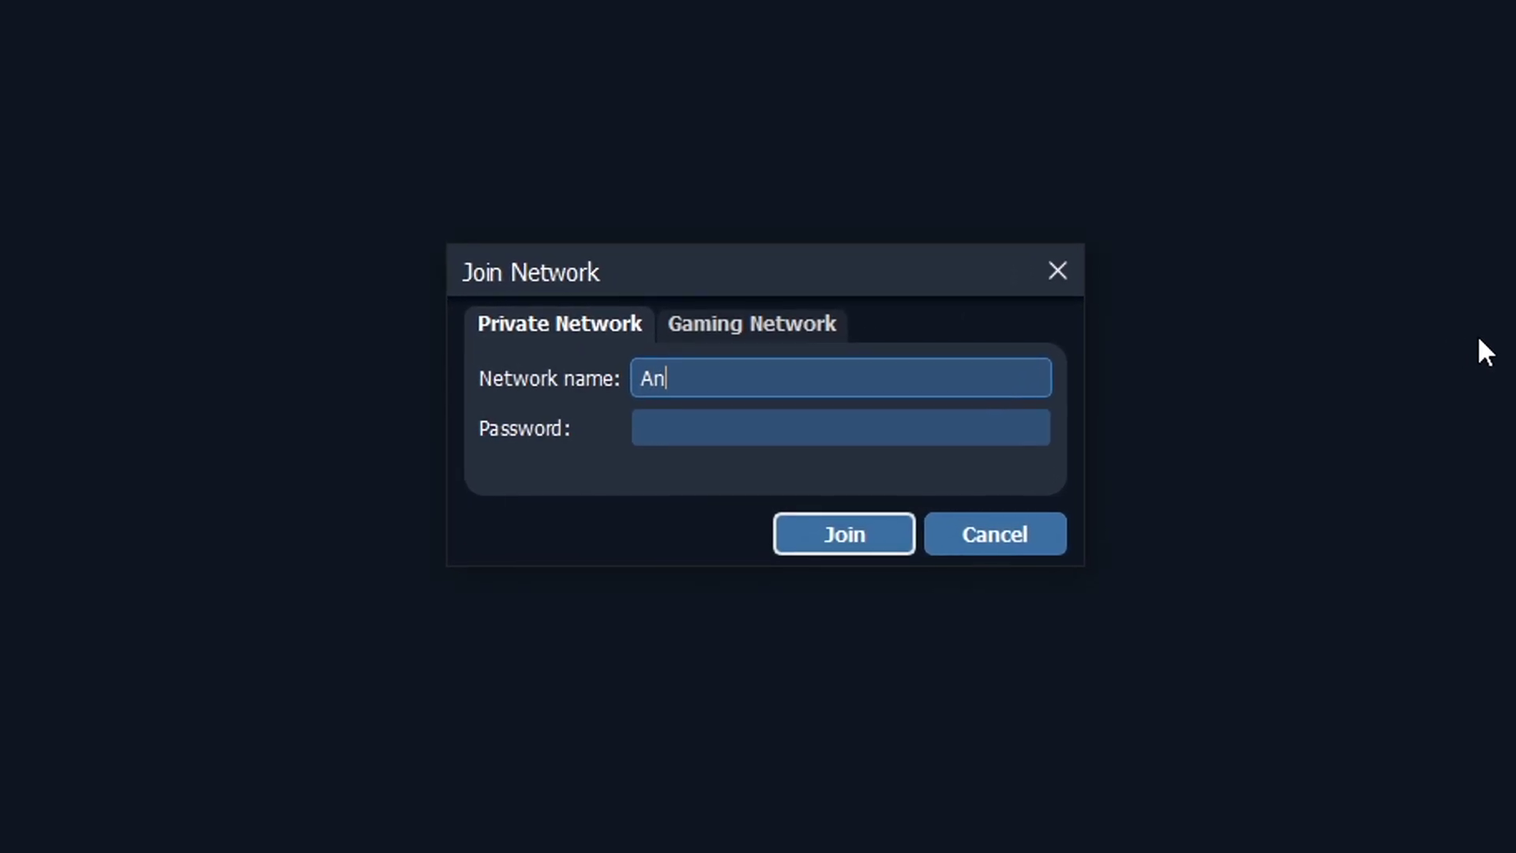
type("tonLakitu")
key("Tab")
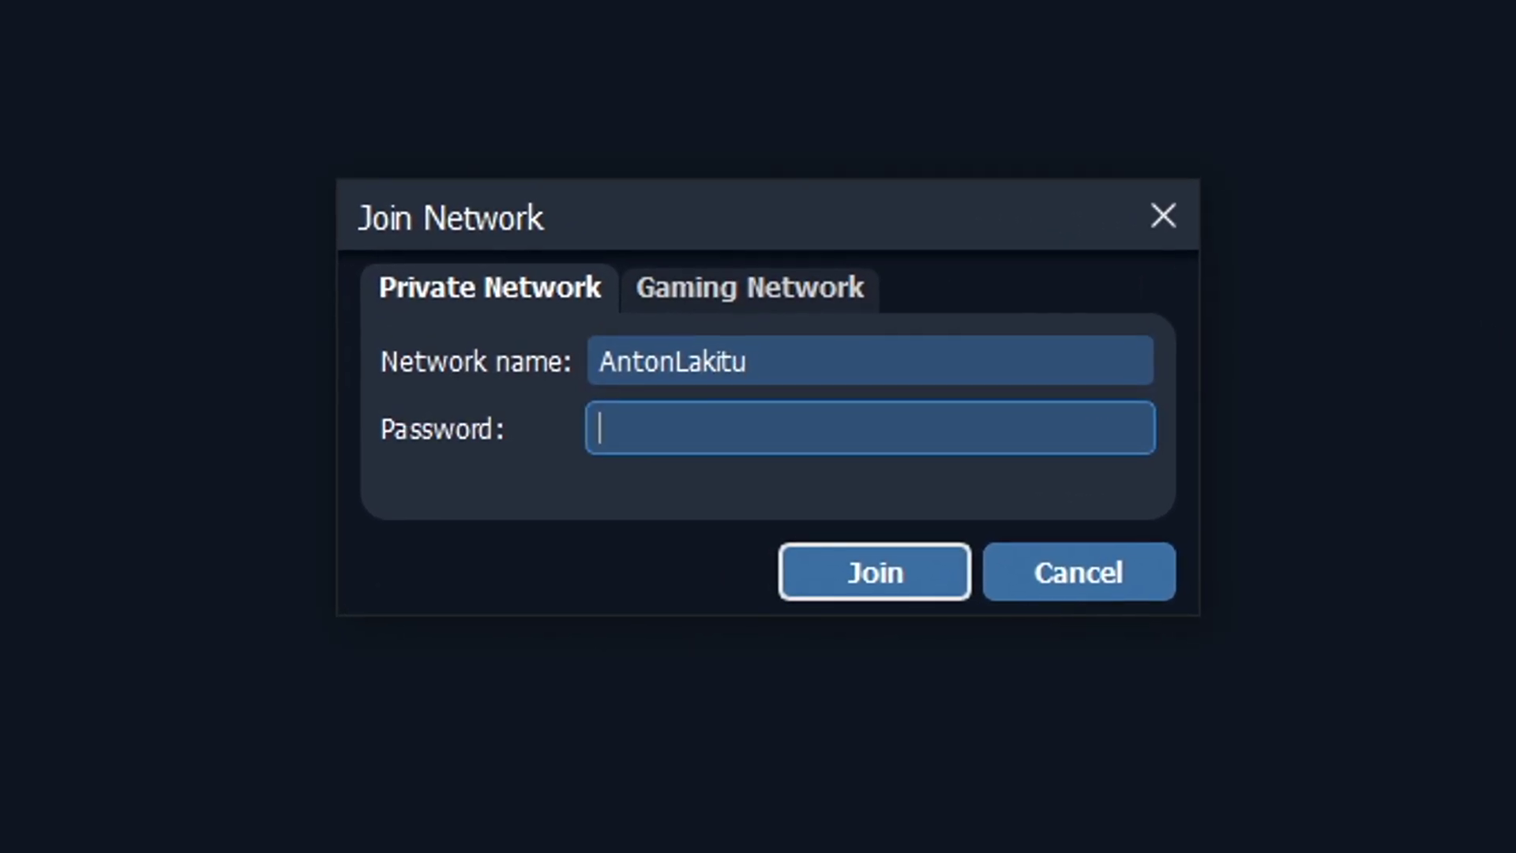
type("•")
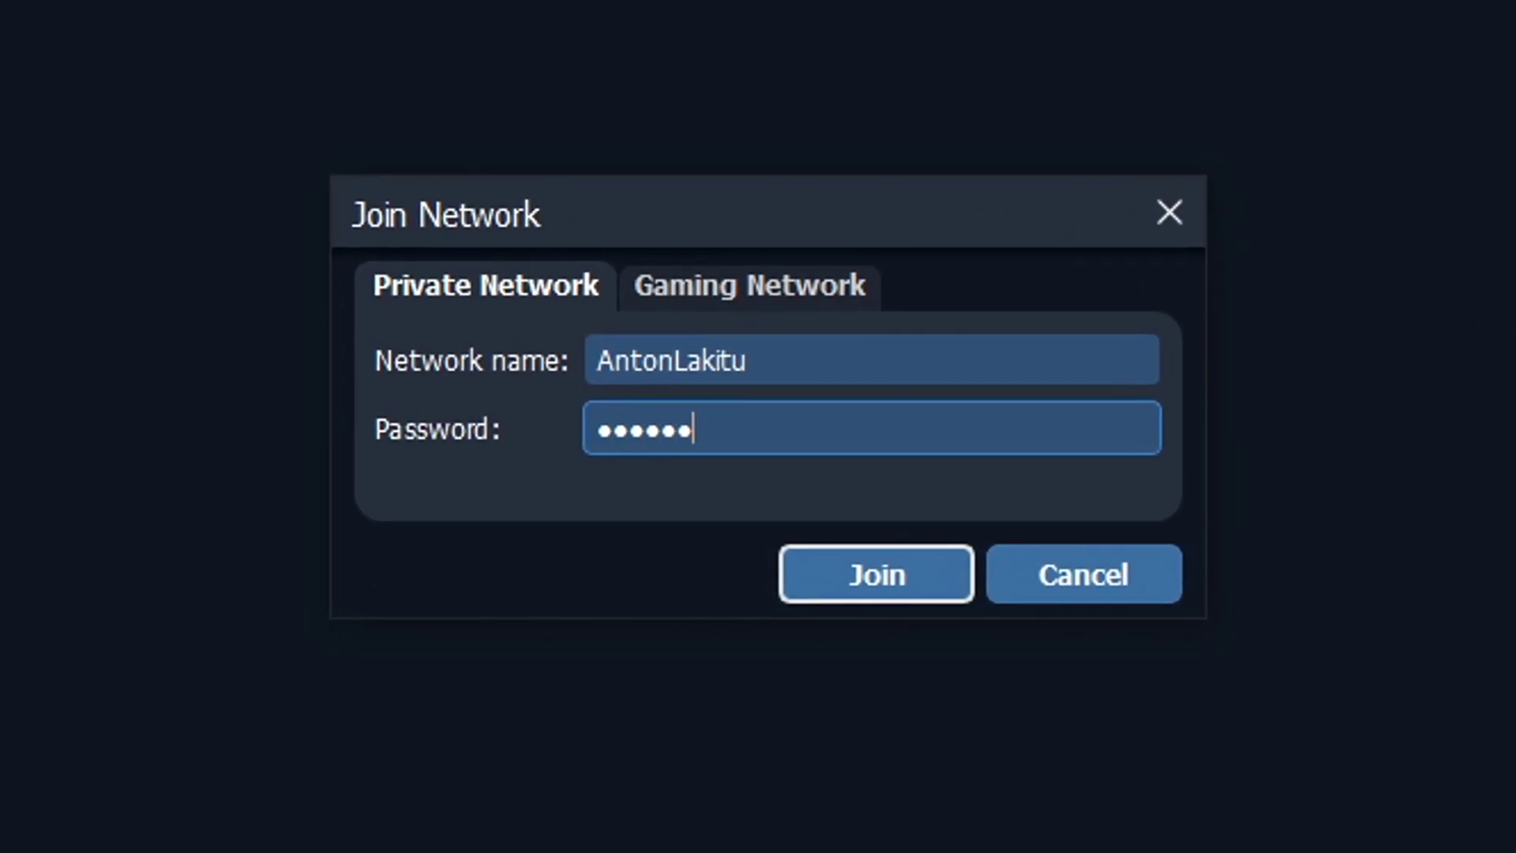
left_click(856, 588)
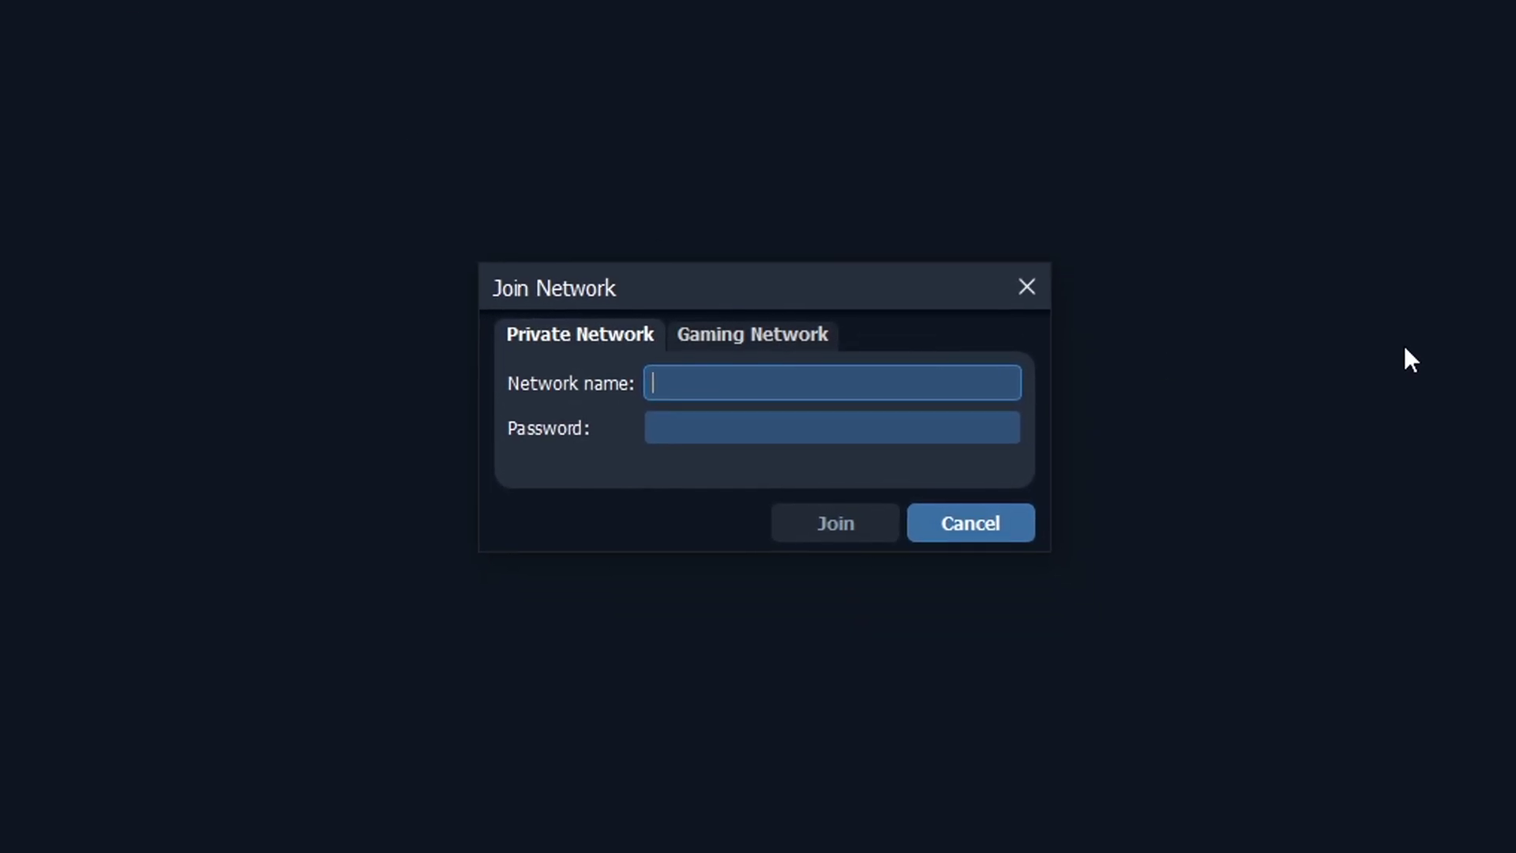
Step: Re-enter the AntonLakitu network name and its password
type("A")
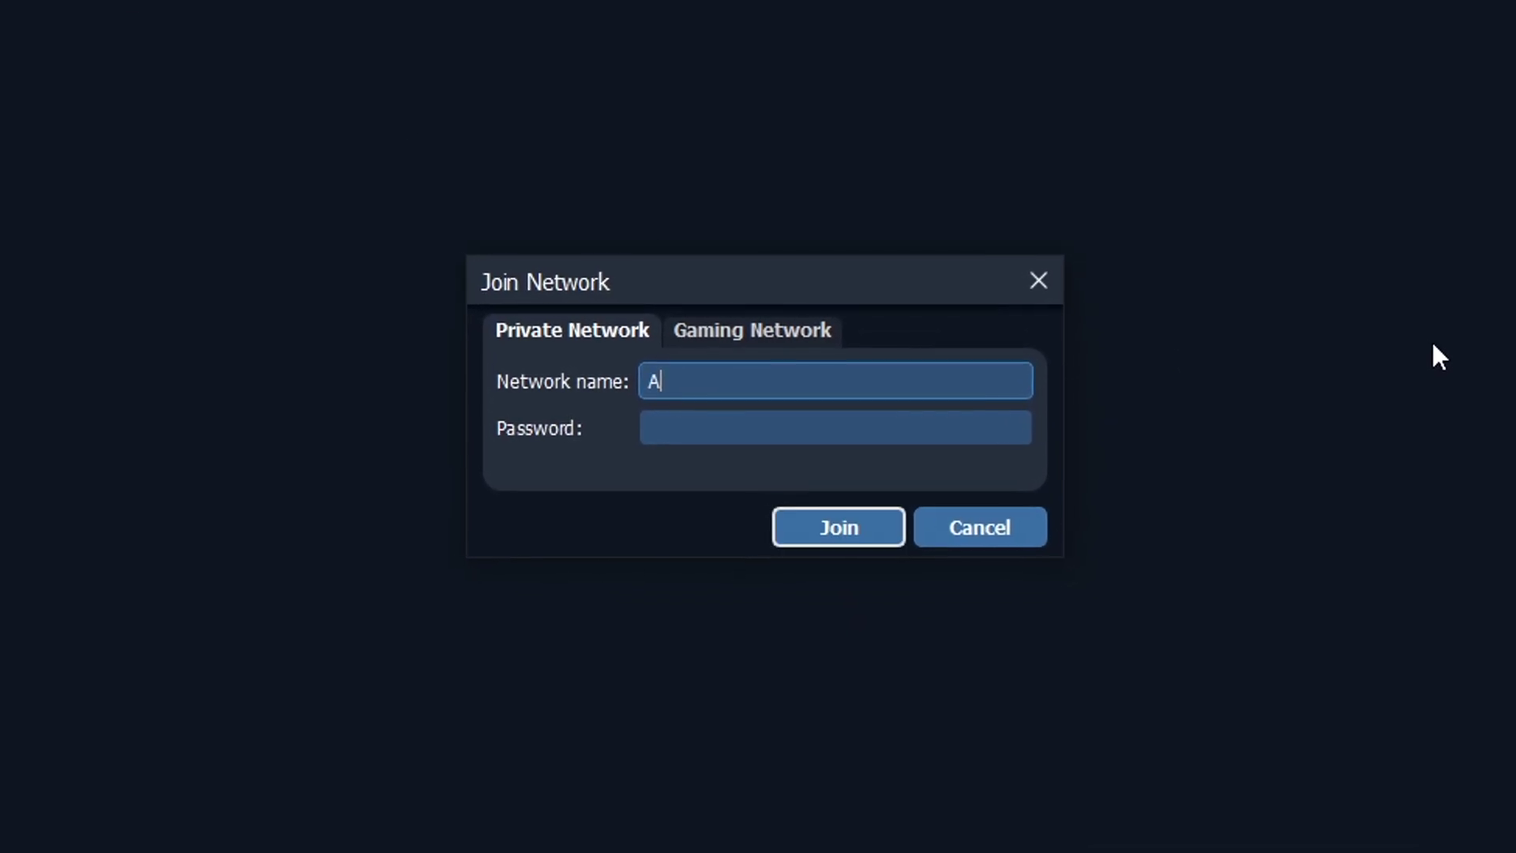
type("ntonLakit")
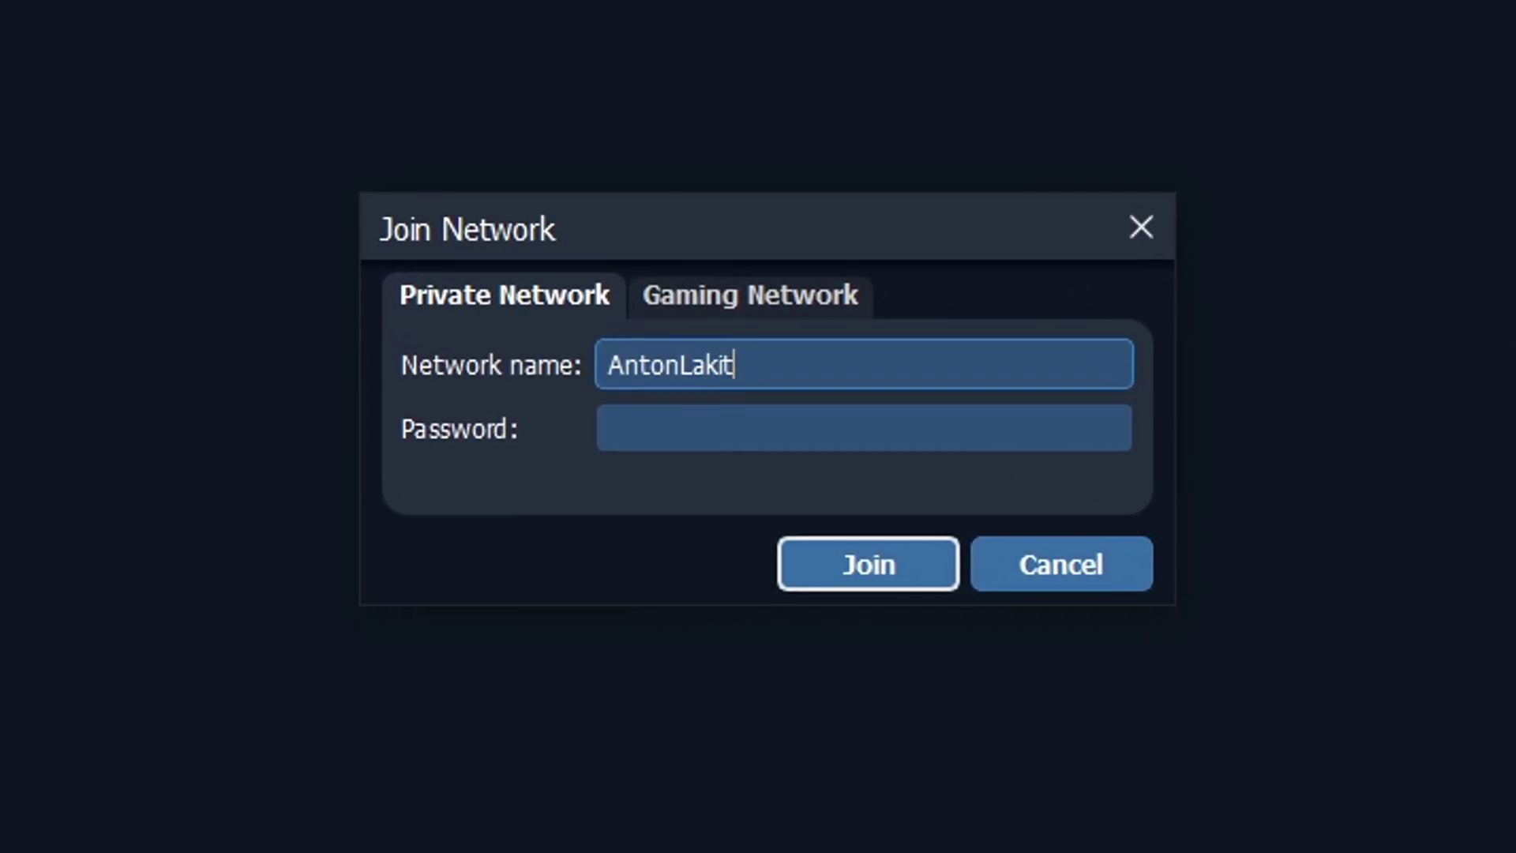
type("u")
key("Tab")
type("*")
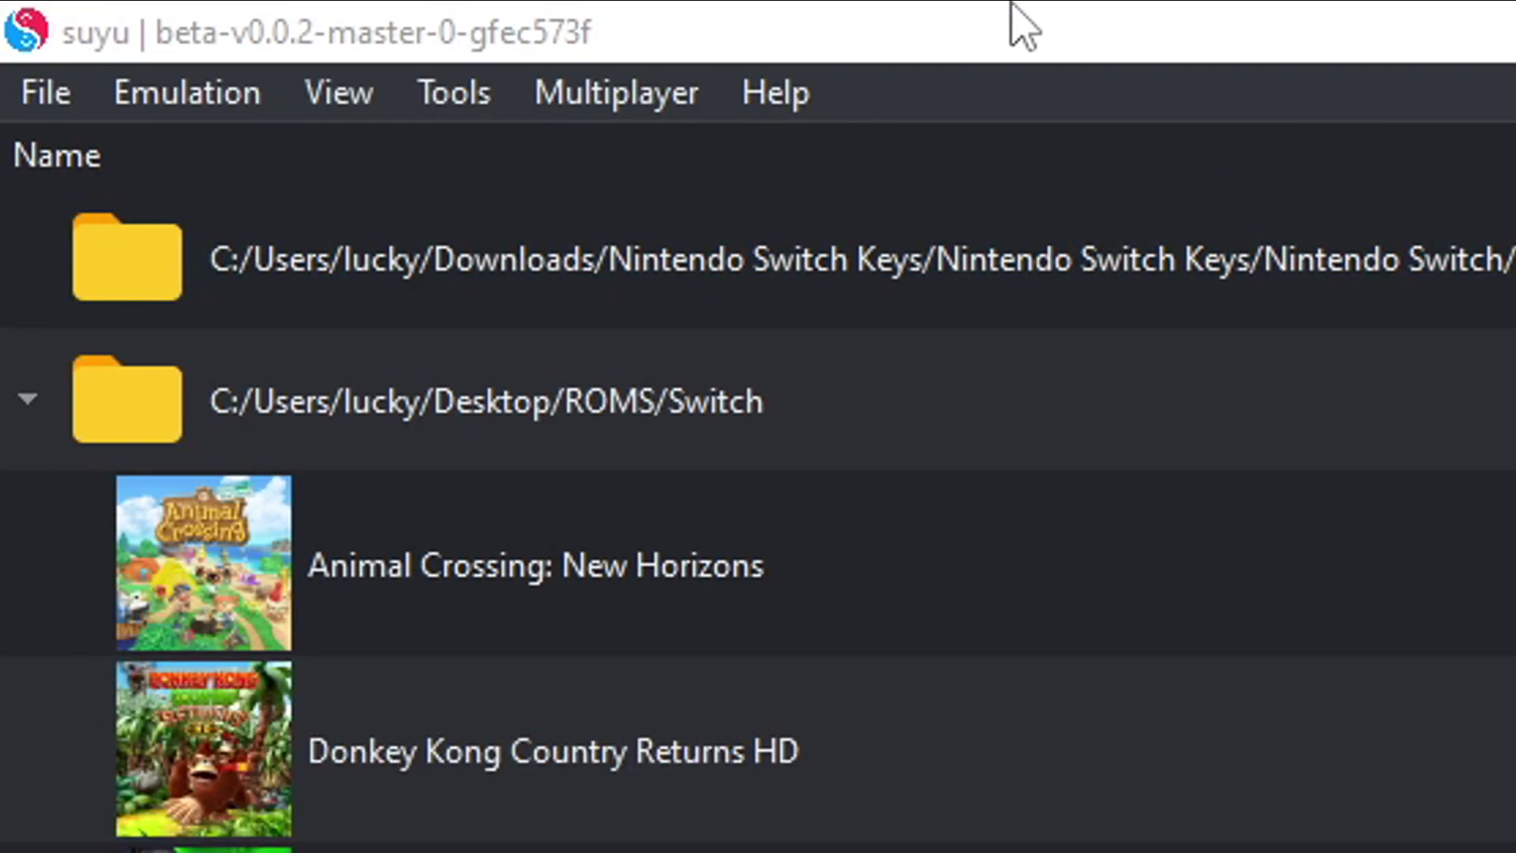
Step: Open the Multiplayer menu's Direct Connect to Room form
left_click(644, 103)
left_click(745, 339)
left_click(616, 92)
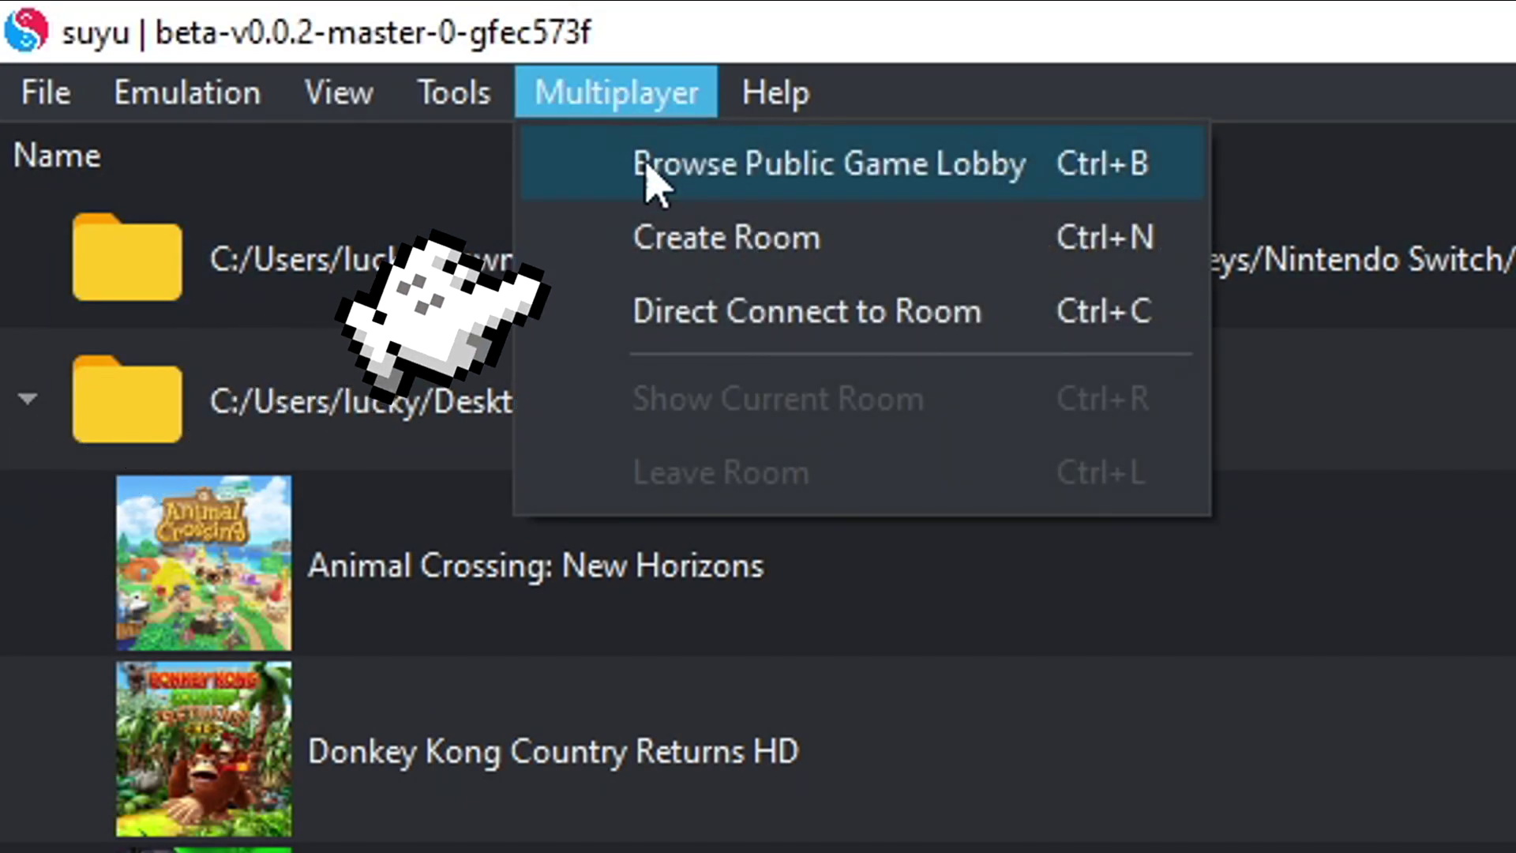
left_click(731, 311)
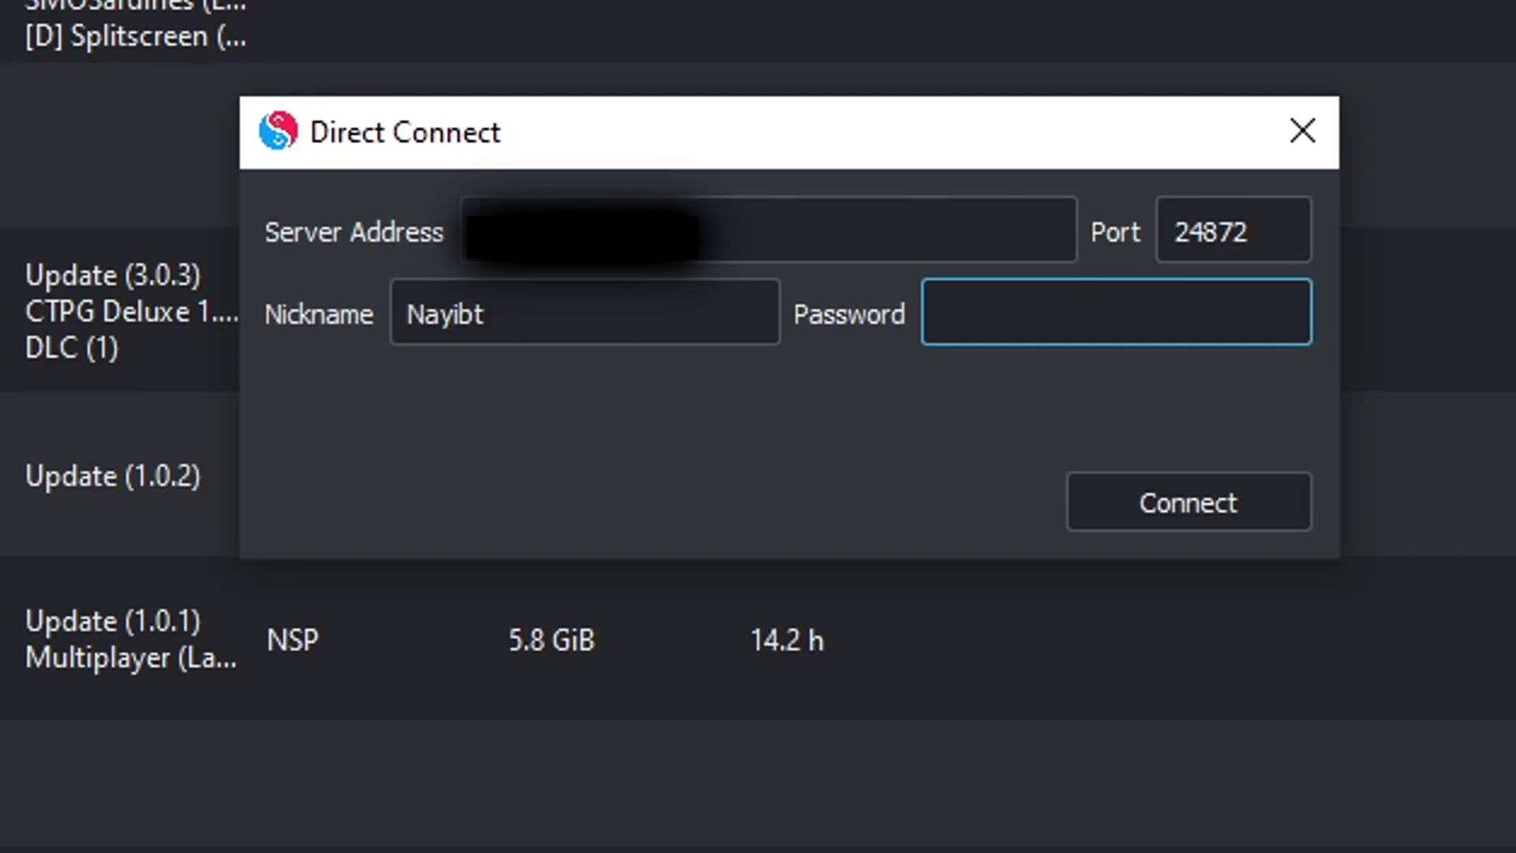
key("alt+Tab")
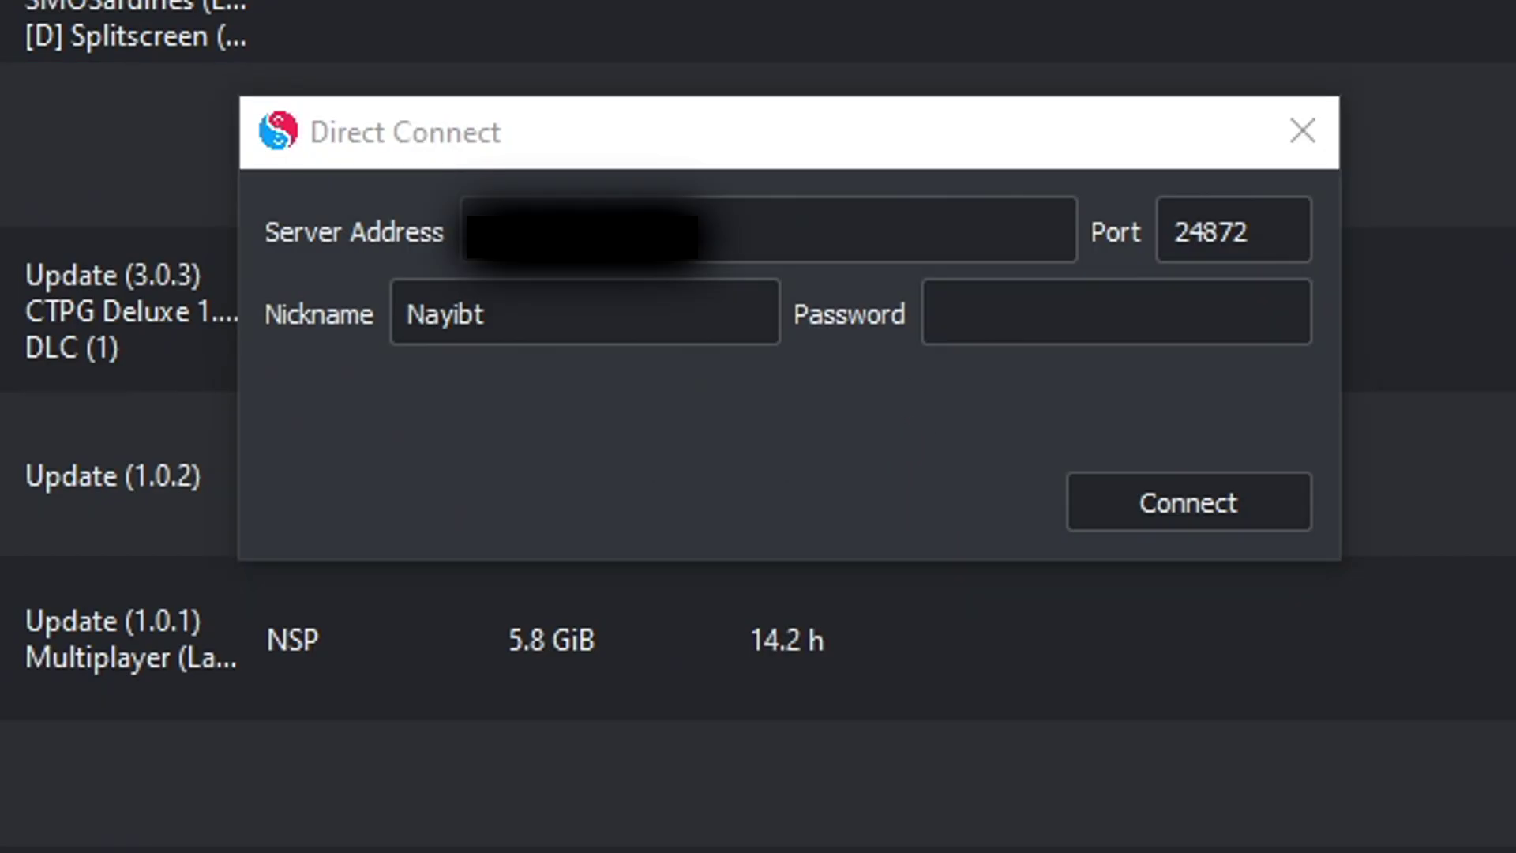
Step: Enter the room password and choose the preferred game for the room
left_click(1113, 329)
type("1")
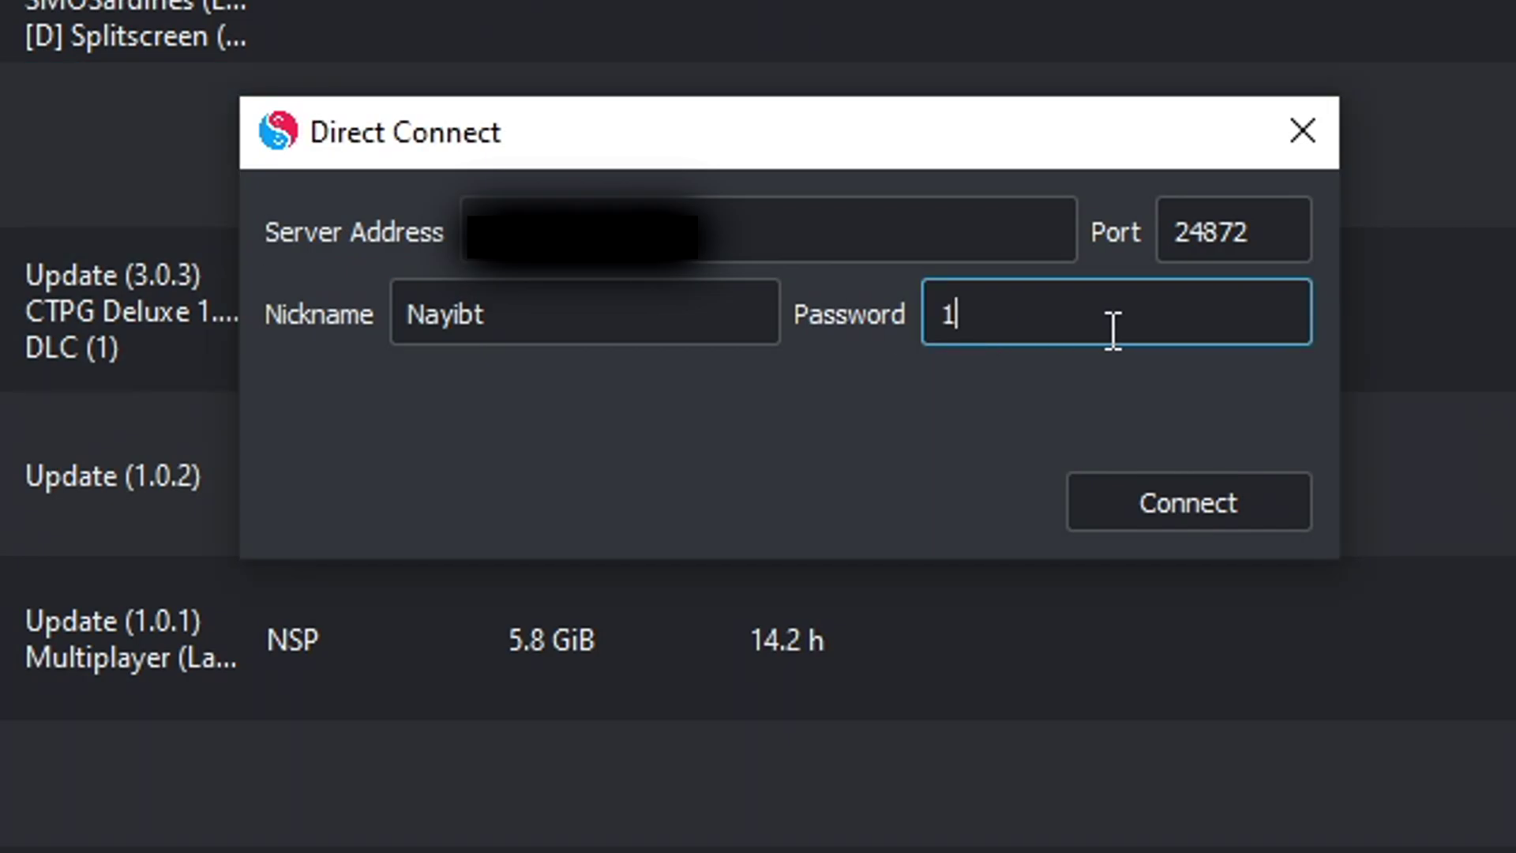
type("23456")
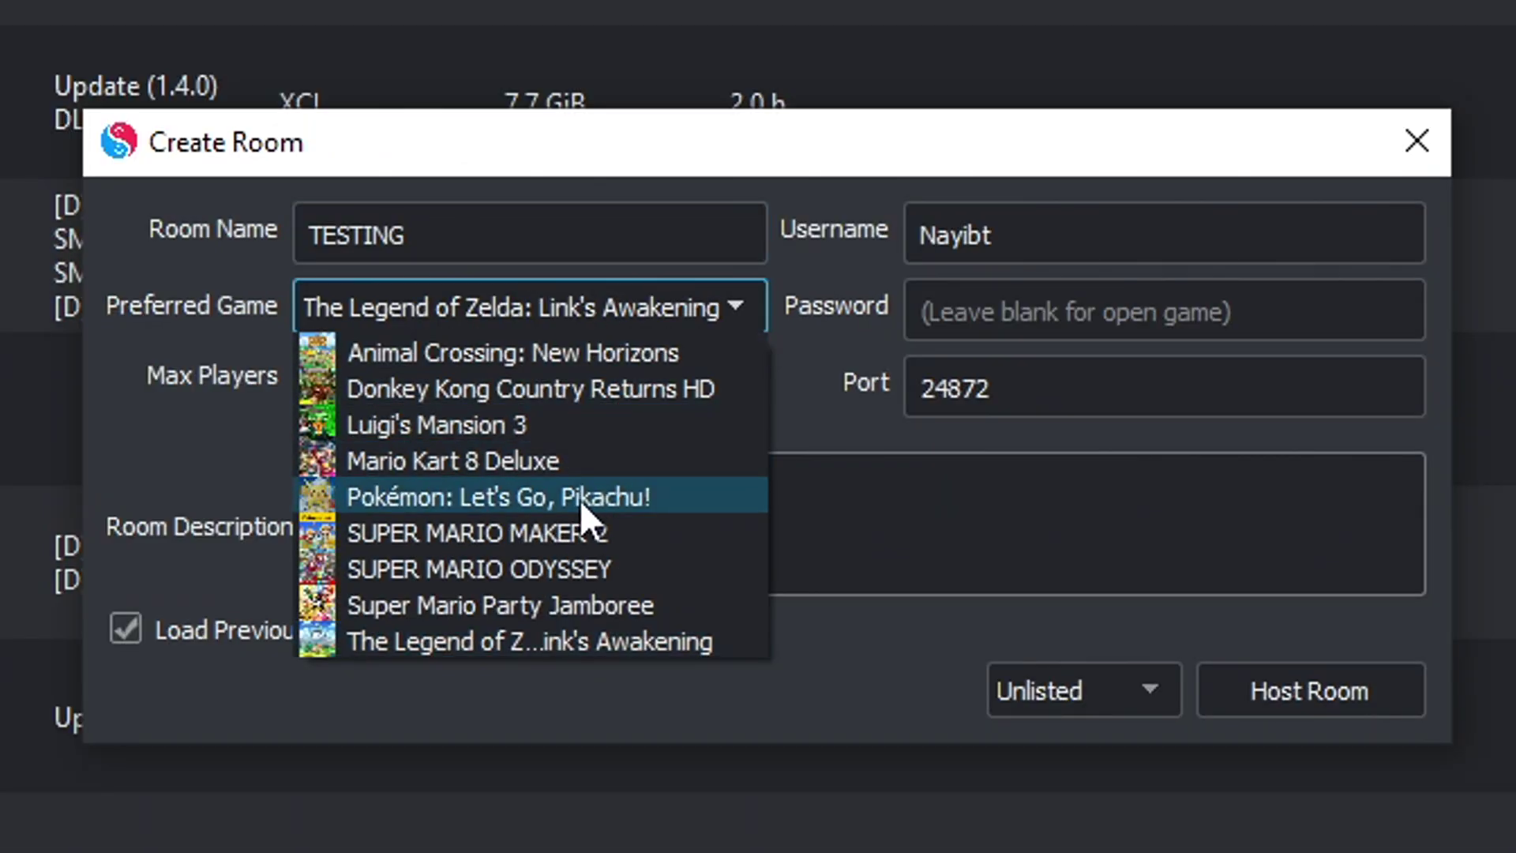
left_click(573, 535)
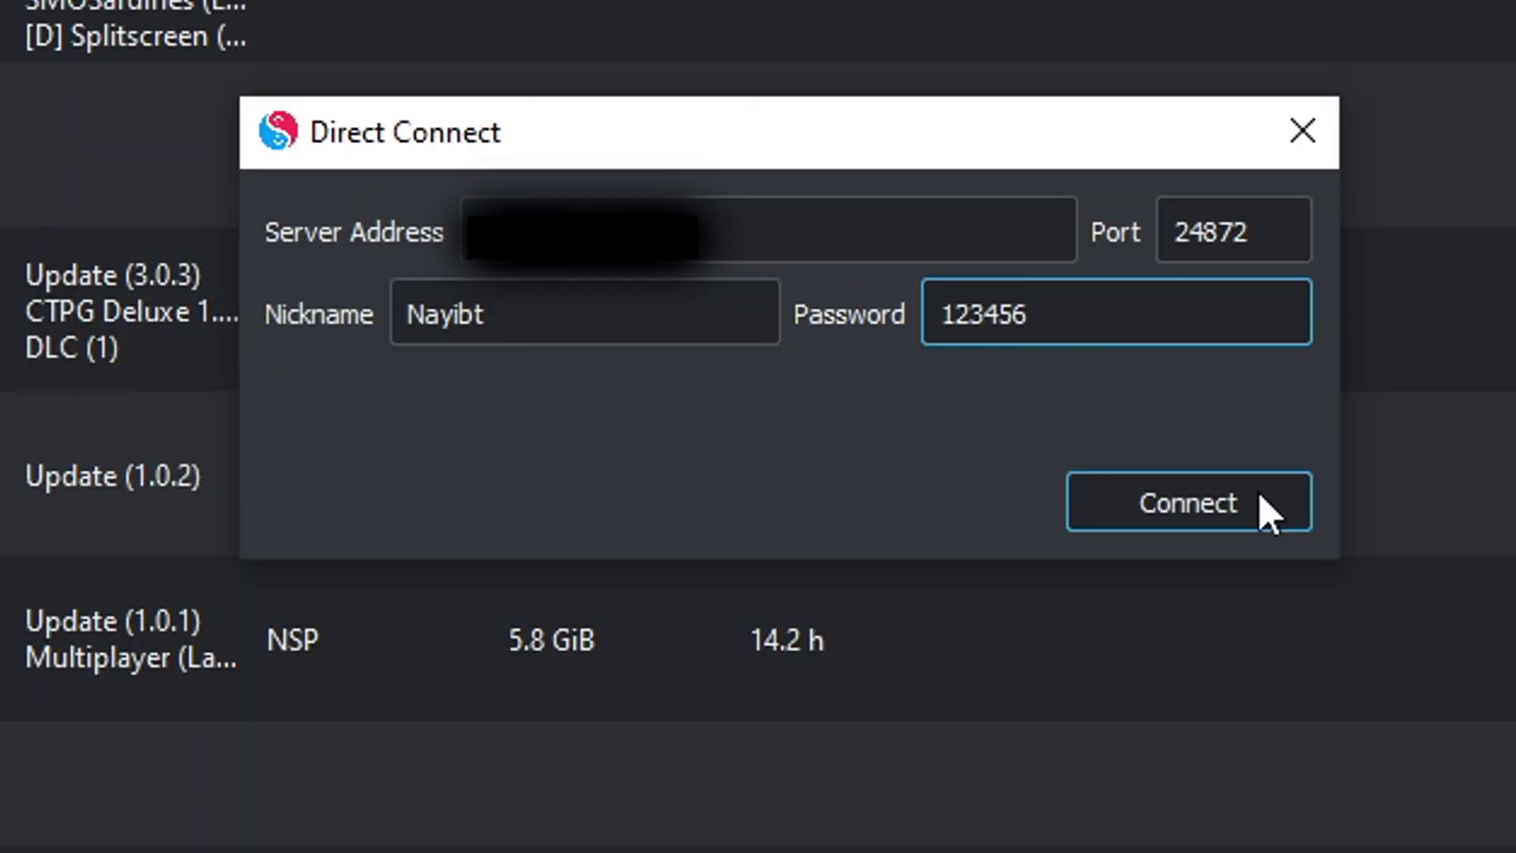
key("Return")
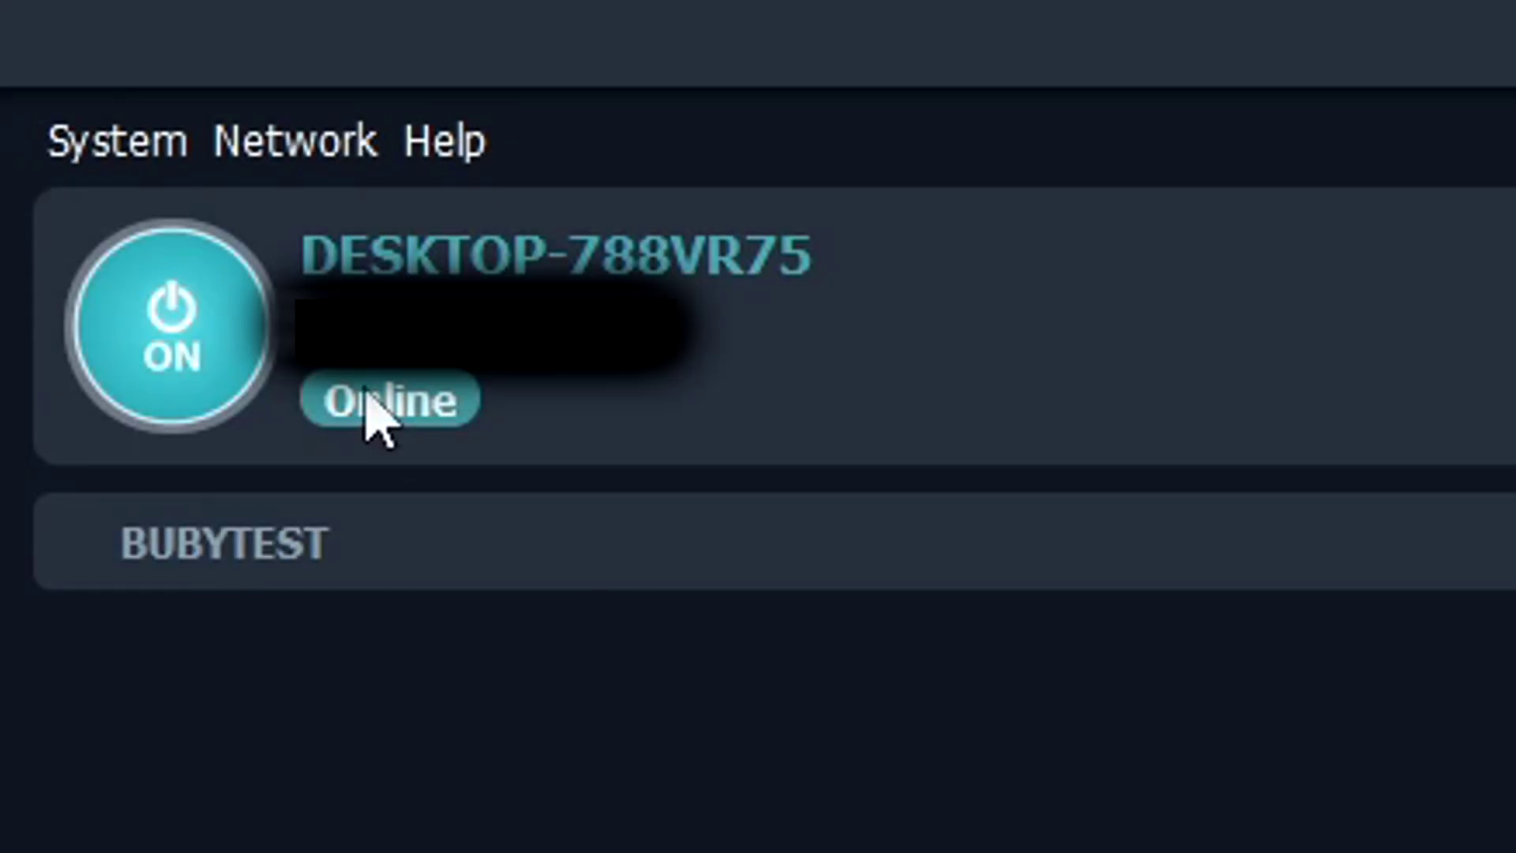
Step: Check Radmin VPN's network joining options, then select the entered room password
left_click(291, 158)
left_click(321, 288)
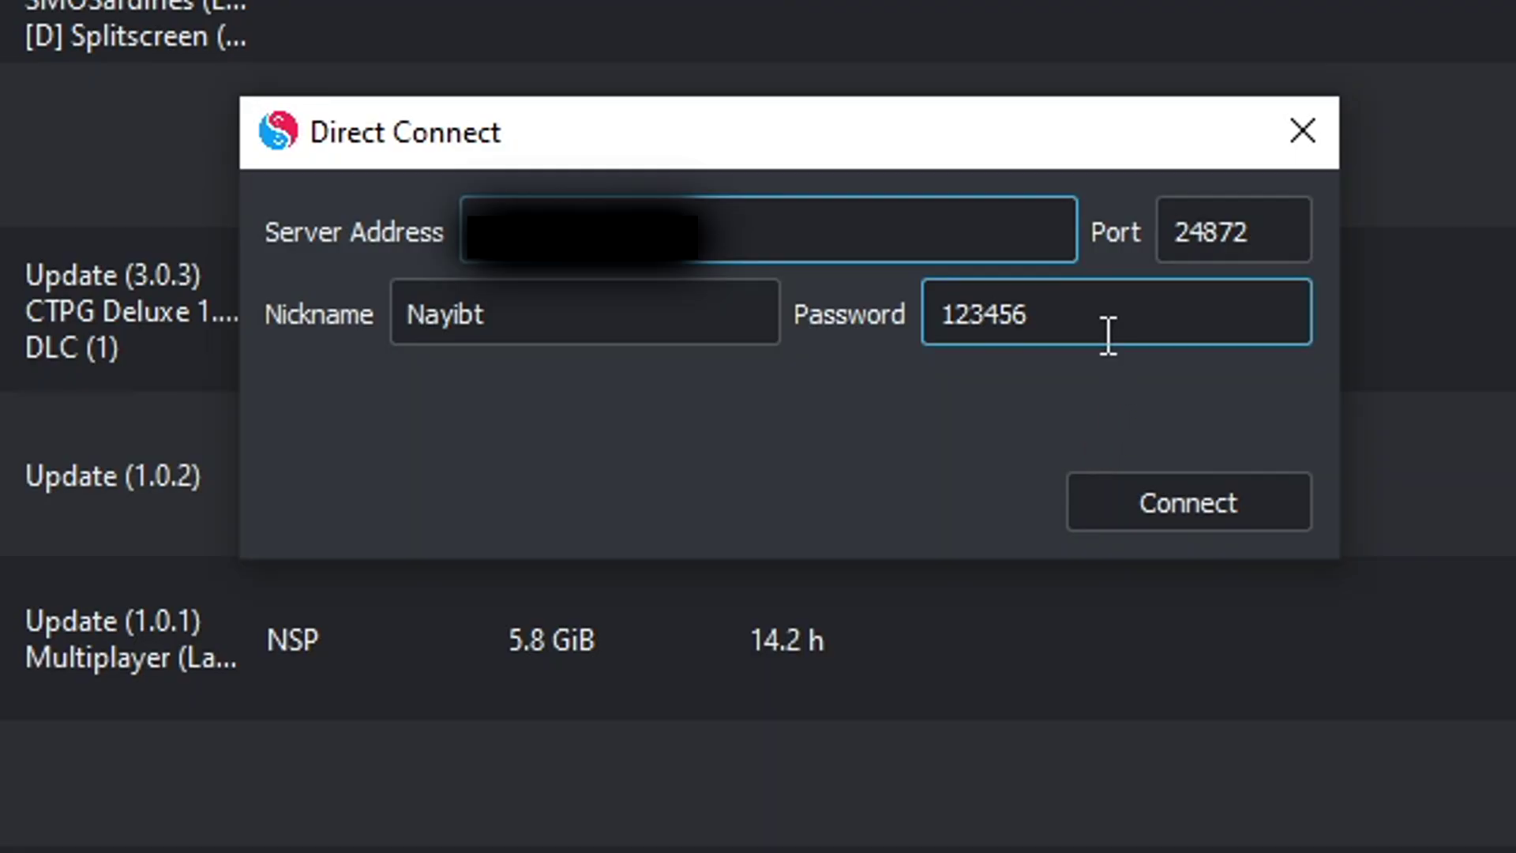
double_click(1106, 334)
Step: Clear the room password and connect to the room
key("BackSpace")
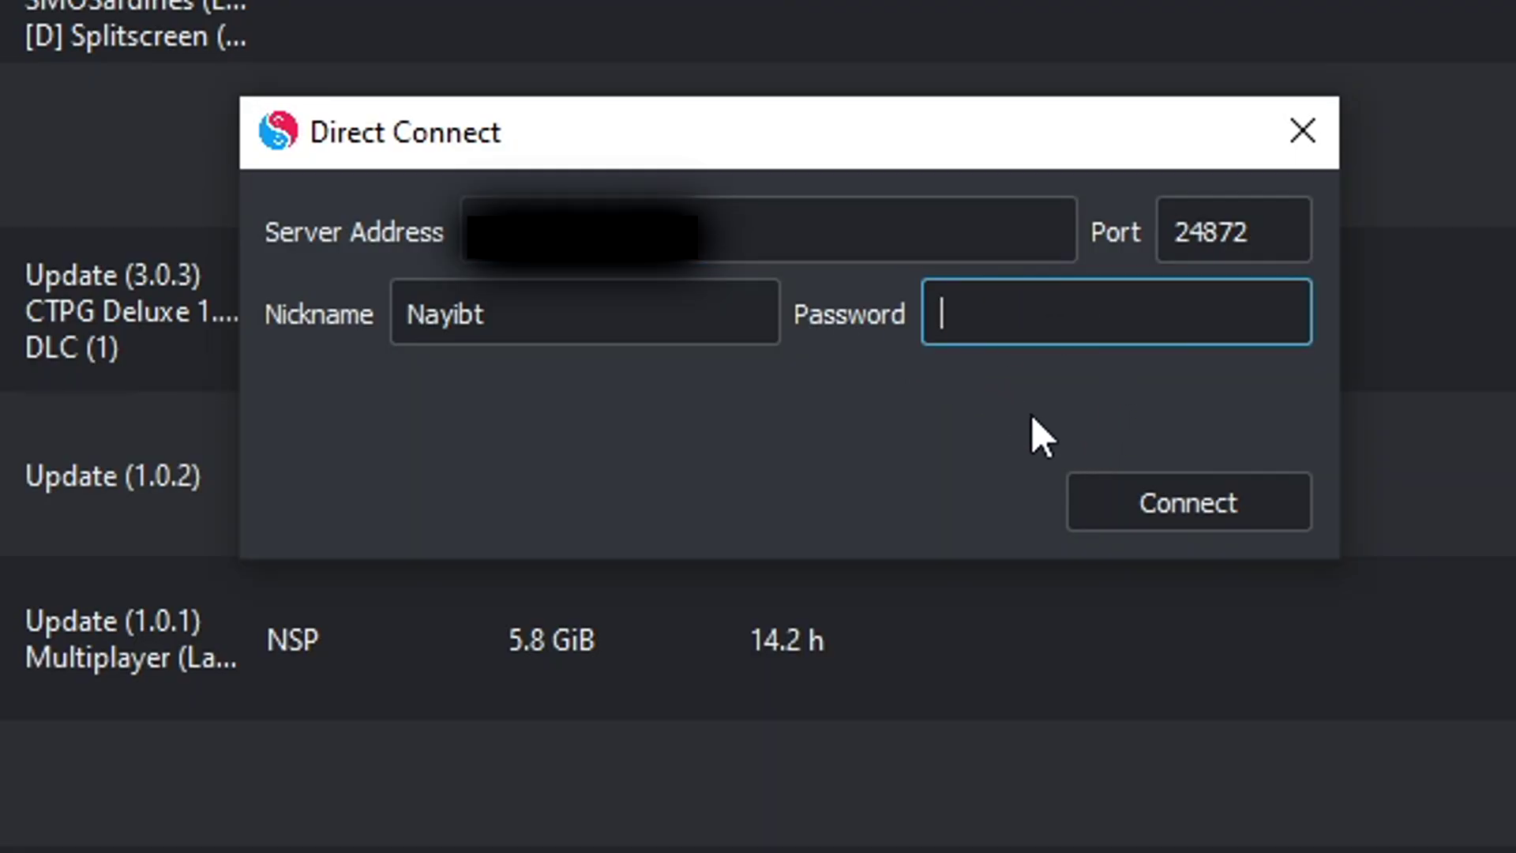
left_click(1093, 524)
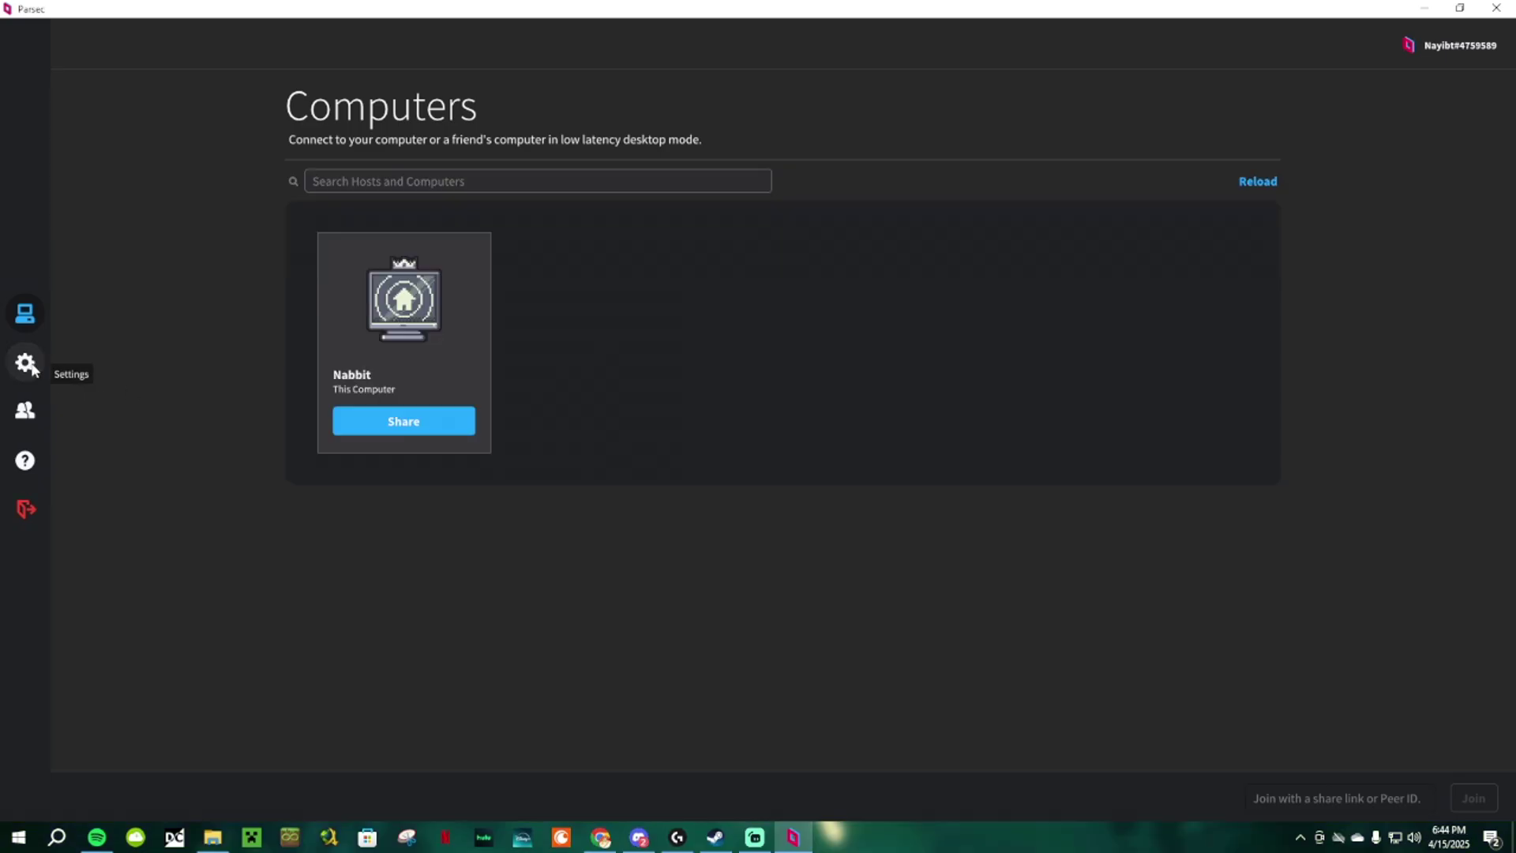
Step: Review Parsec host gamepad settings, keep Lowest Latency quality, and accept the waiting guest
left_click(30, 366)
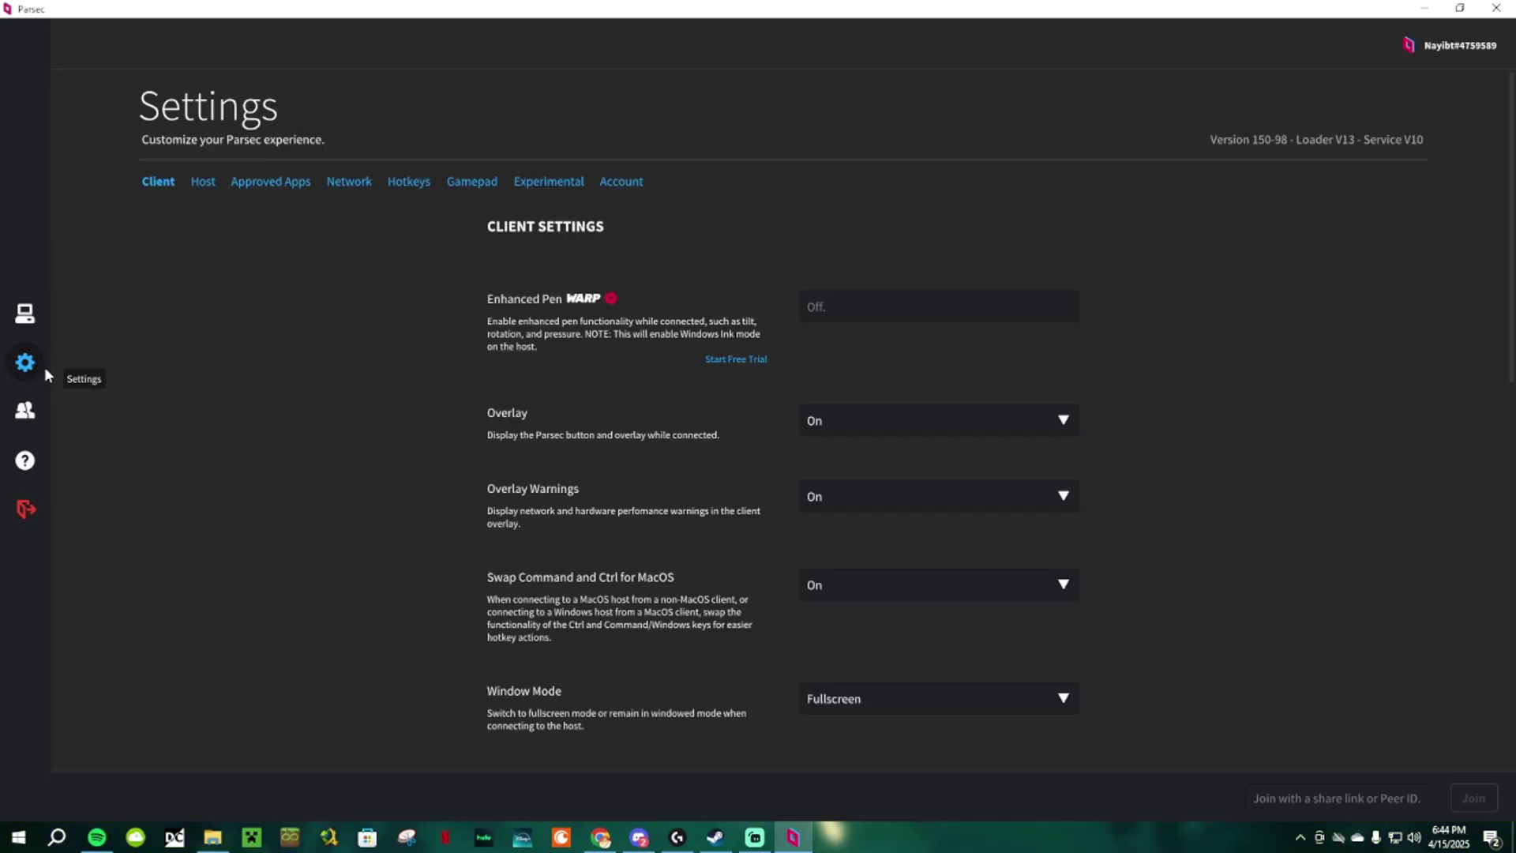
left_click(202, 182)
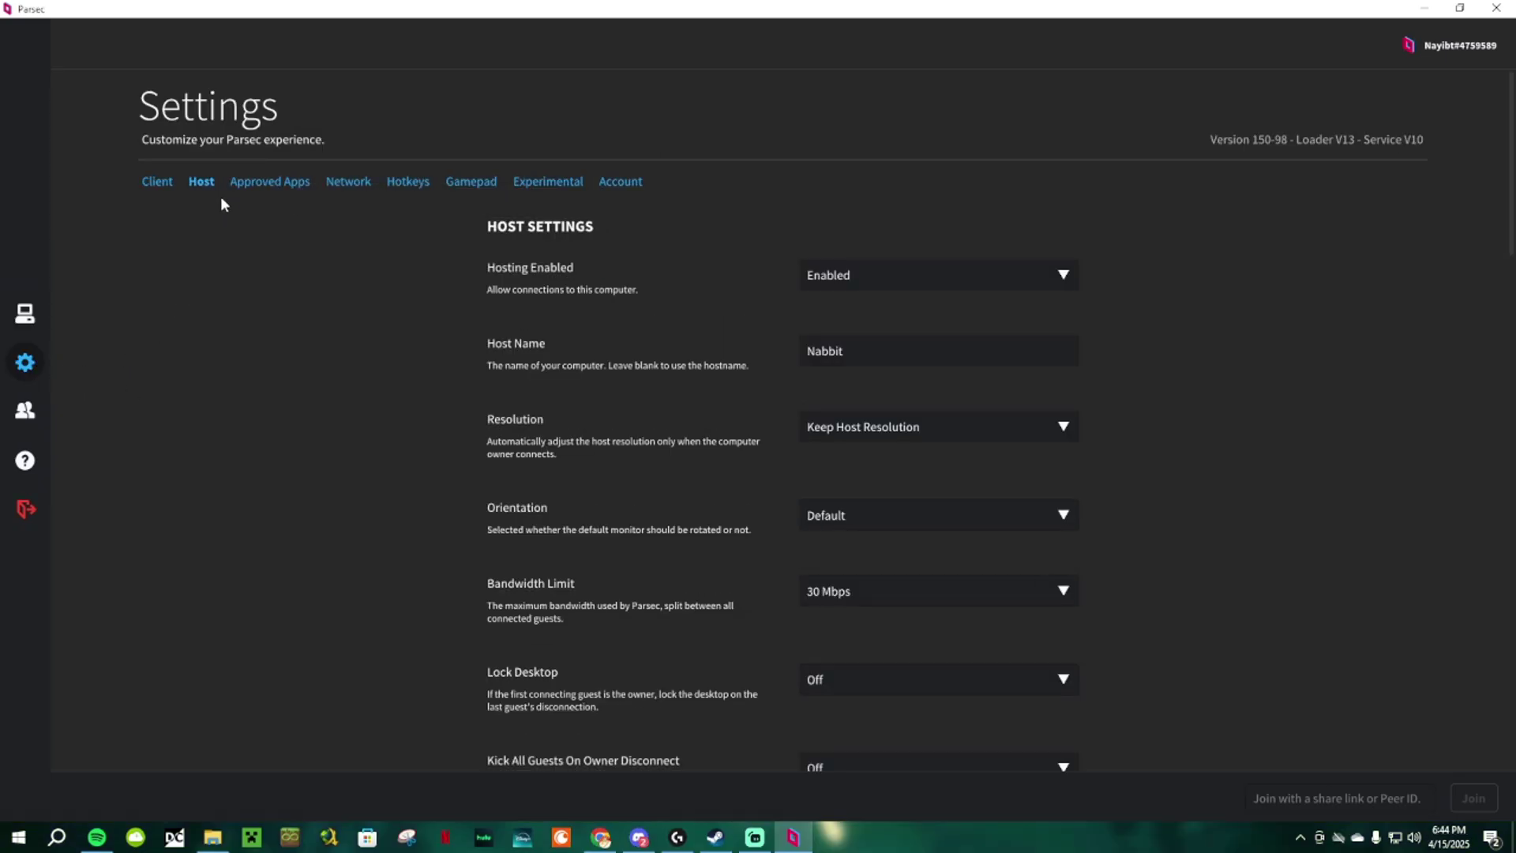
scroll(1245, 320, "down", 6)
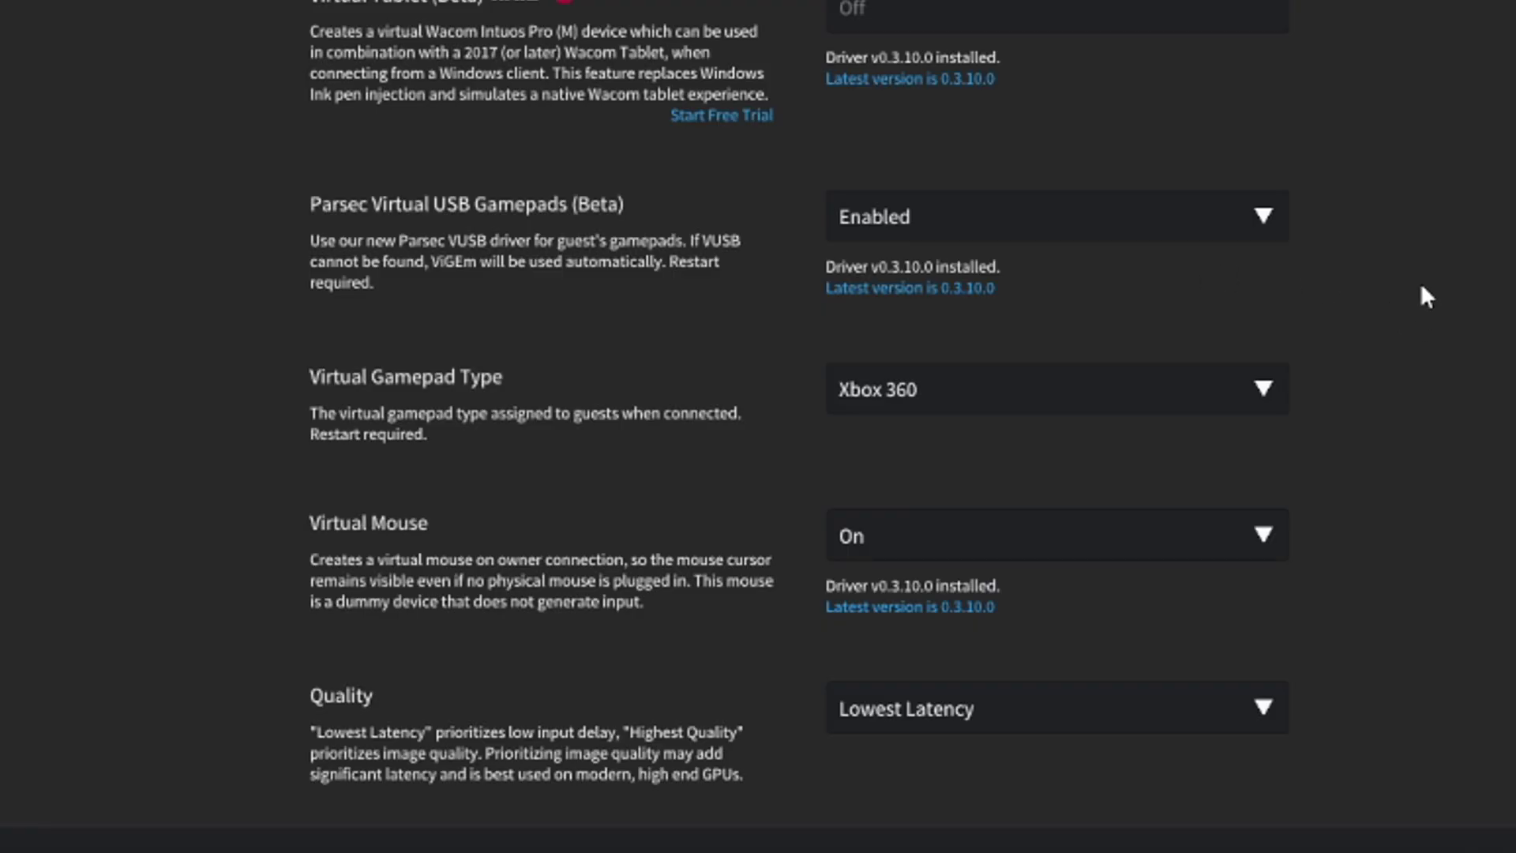
left_click(1222, 710)
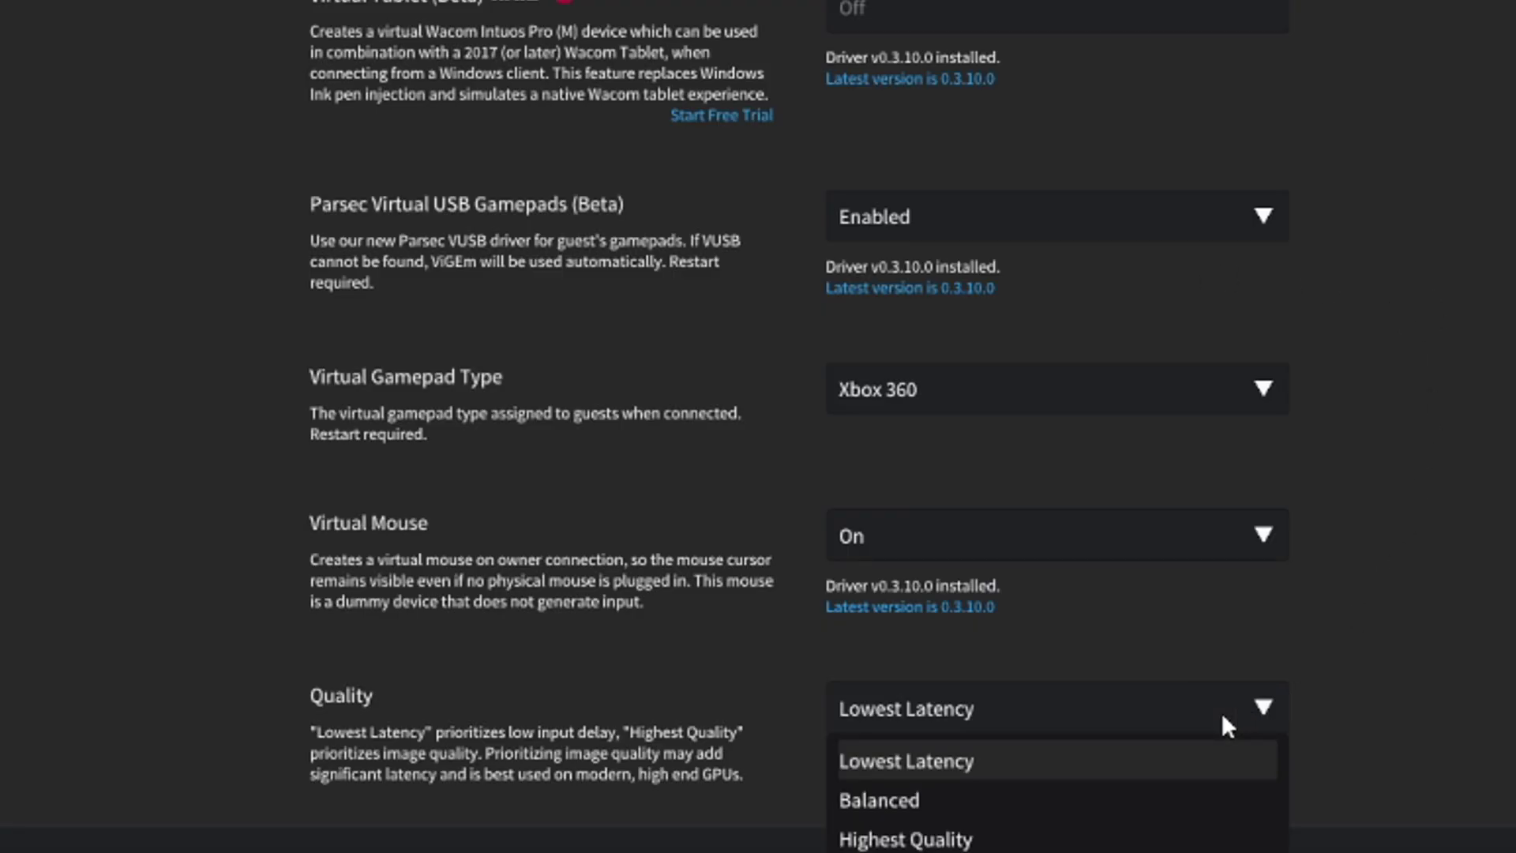
left_click(932, 754)
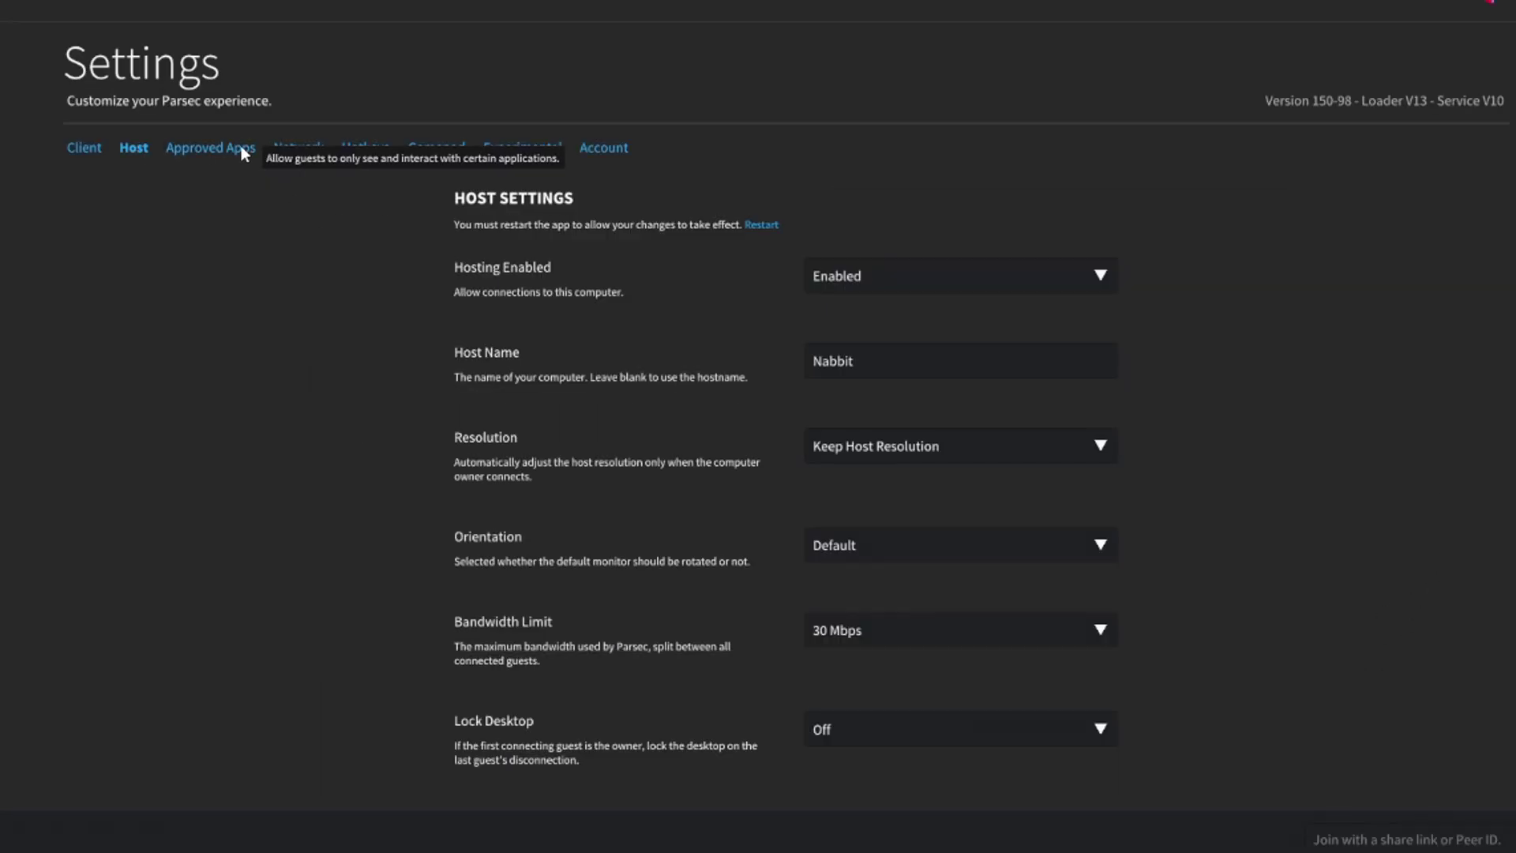
left_click(243, 148)
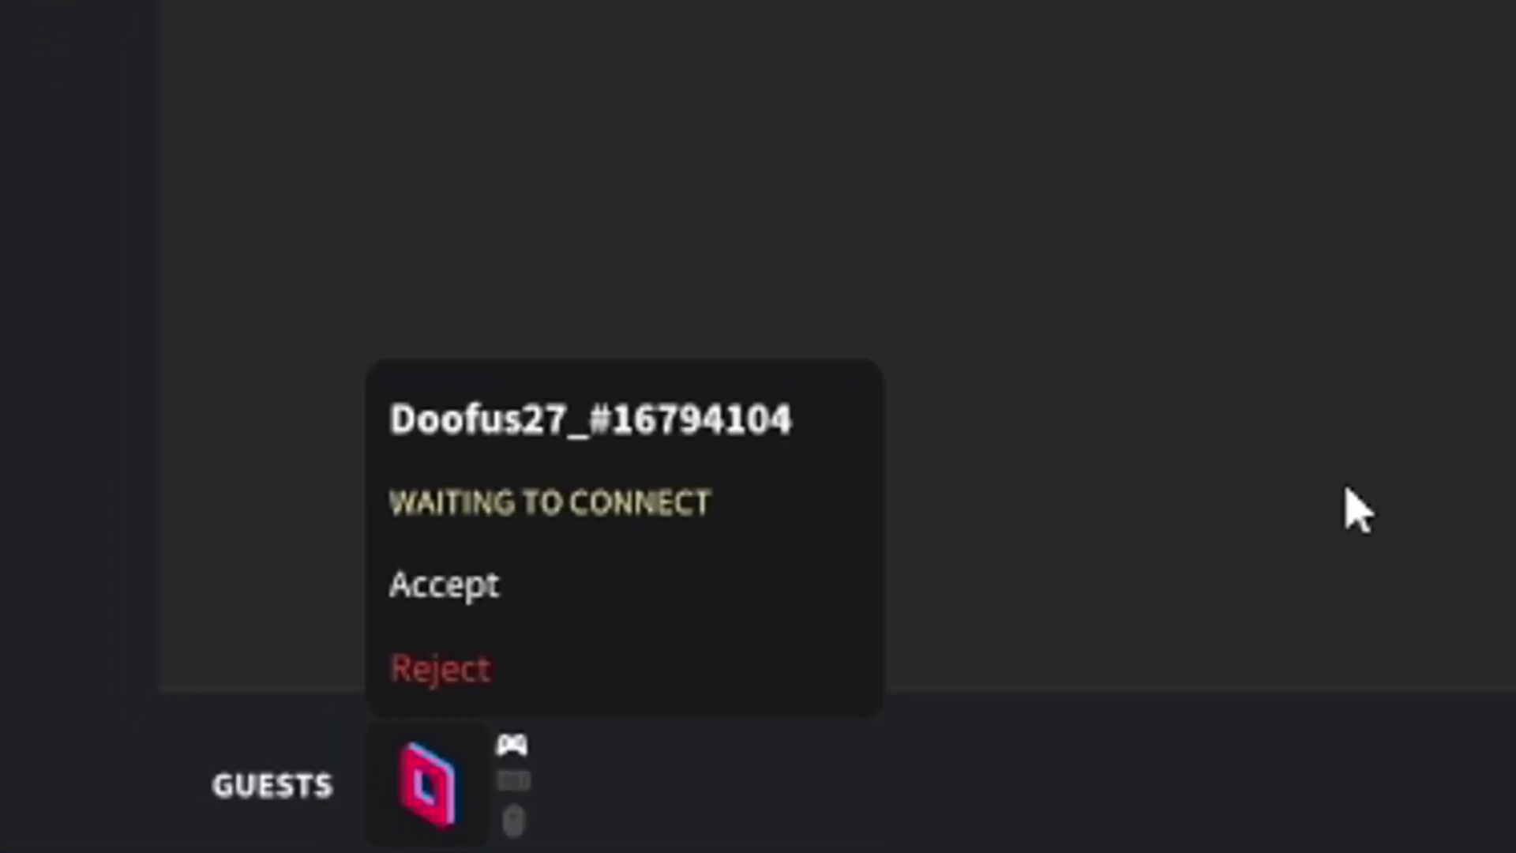
left_click(613, 562)
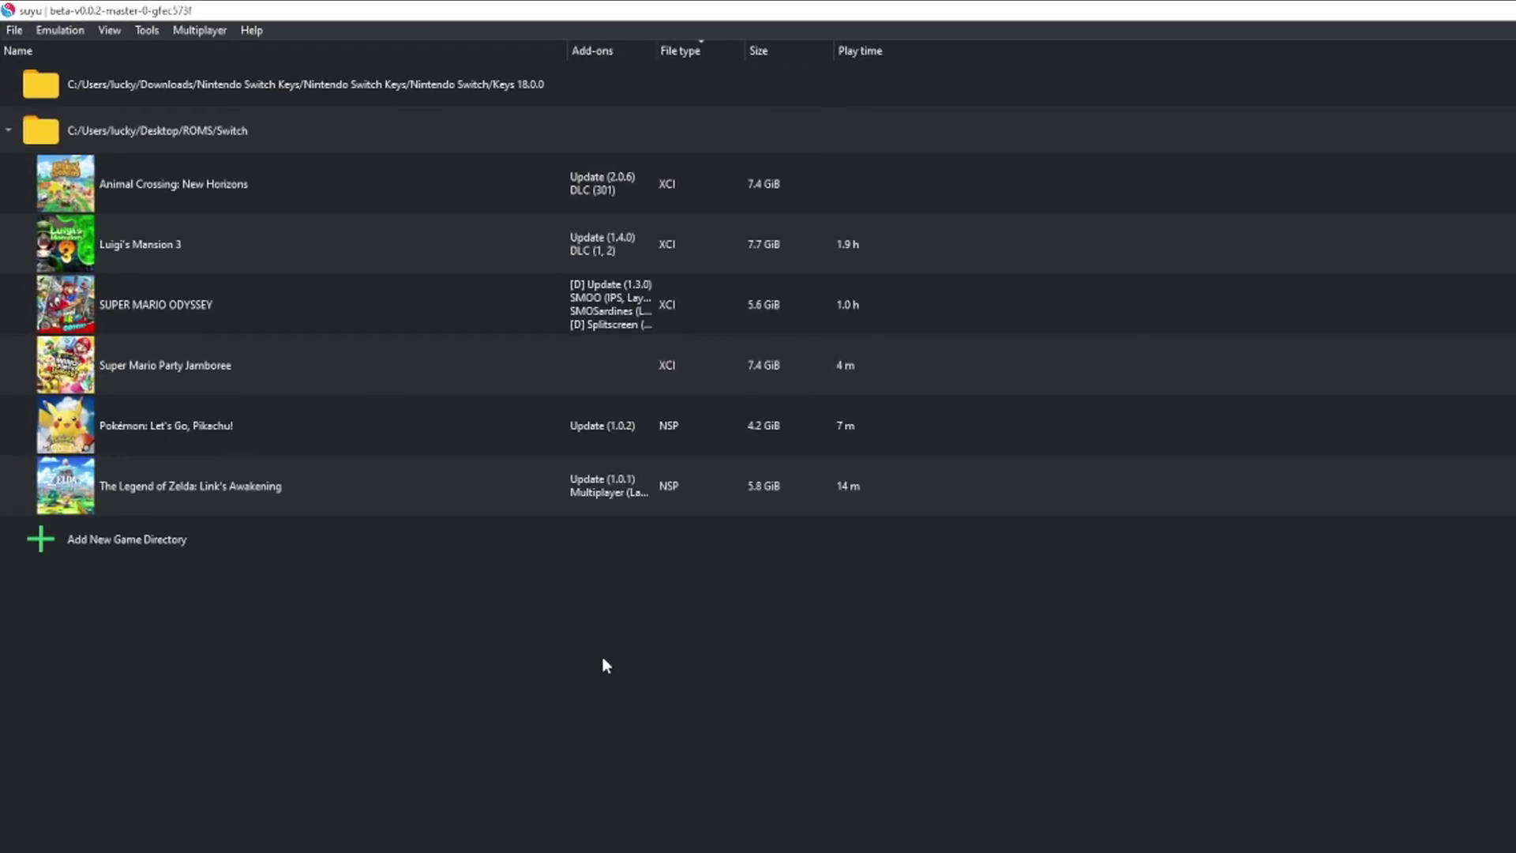
Step: In the emulator's Controls settings, connect a controller on the Player 2 tab
left_click(60, 30)
left_click(103, 132)
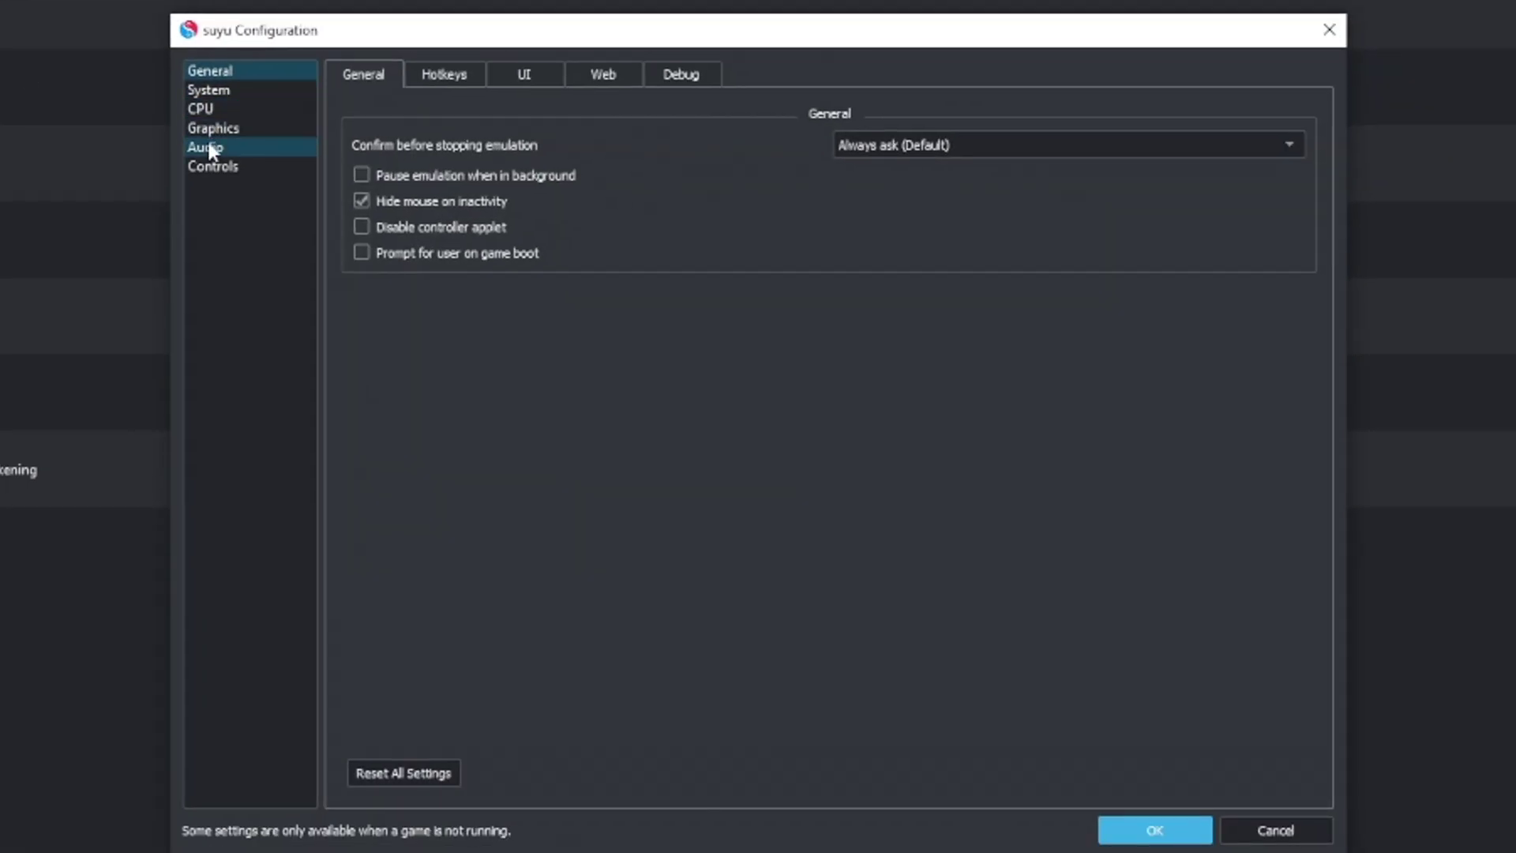
left_click(210, 165)
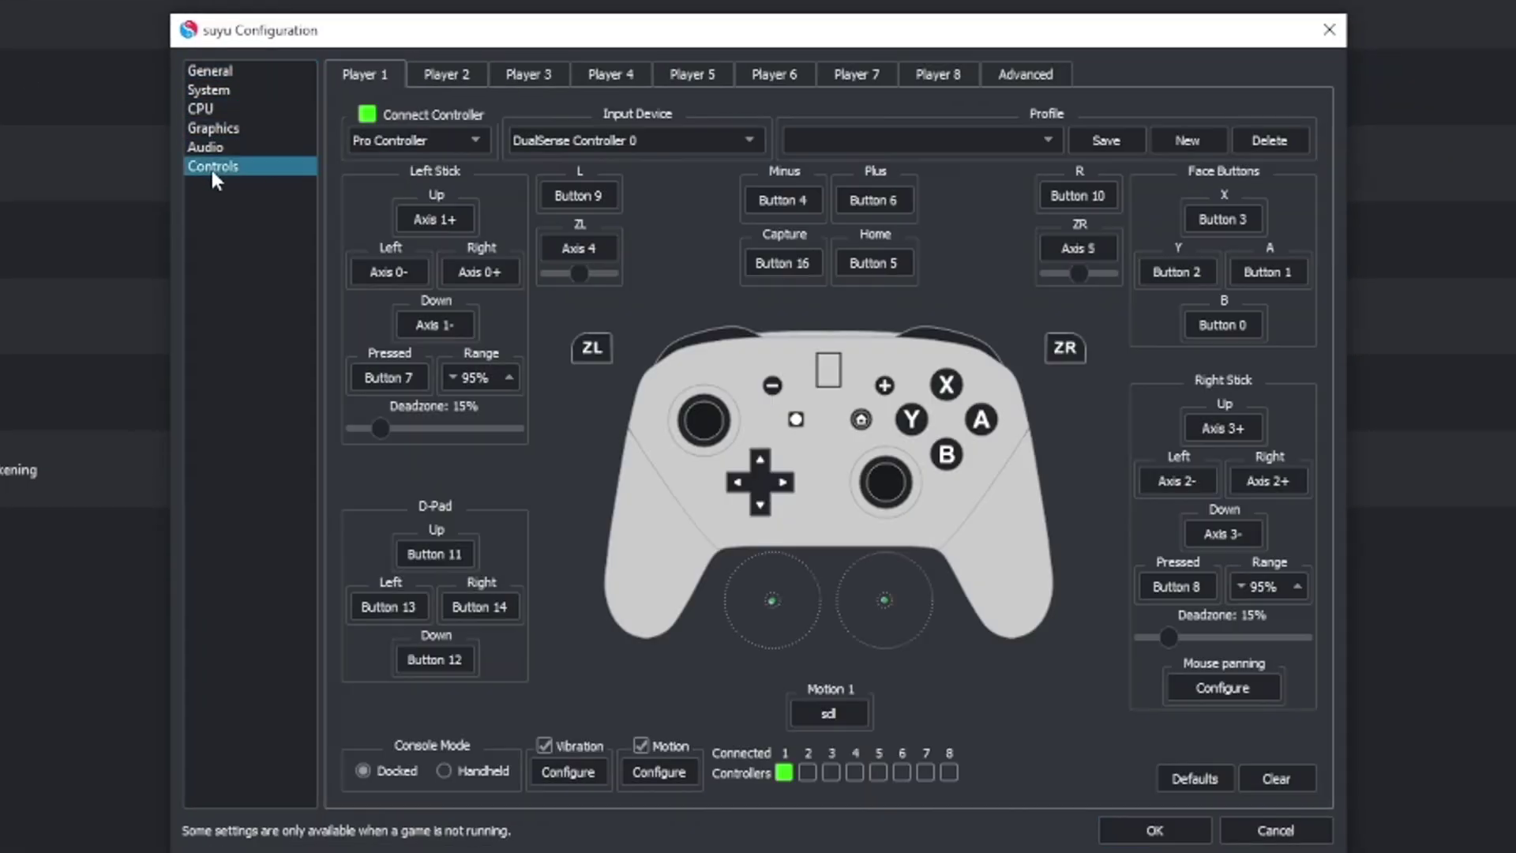
left_click(446, 75)
left_click(432, 116)
left_click(553, 141)
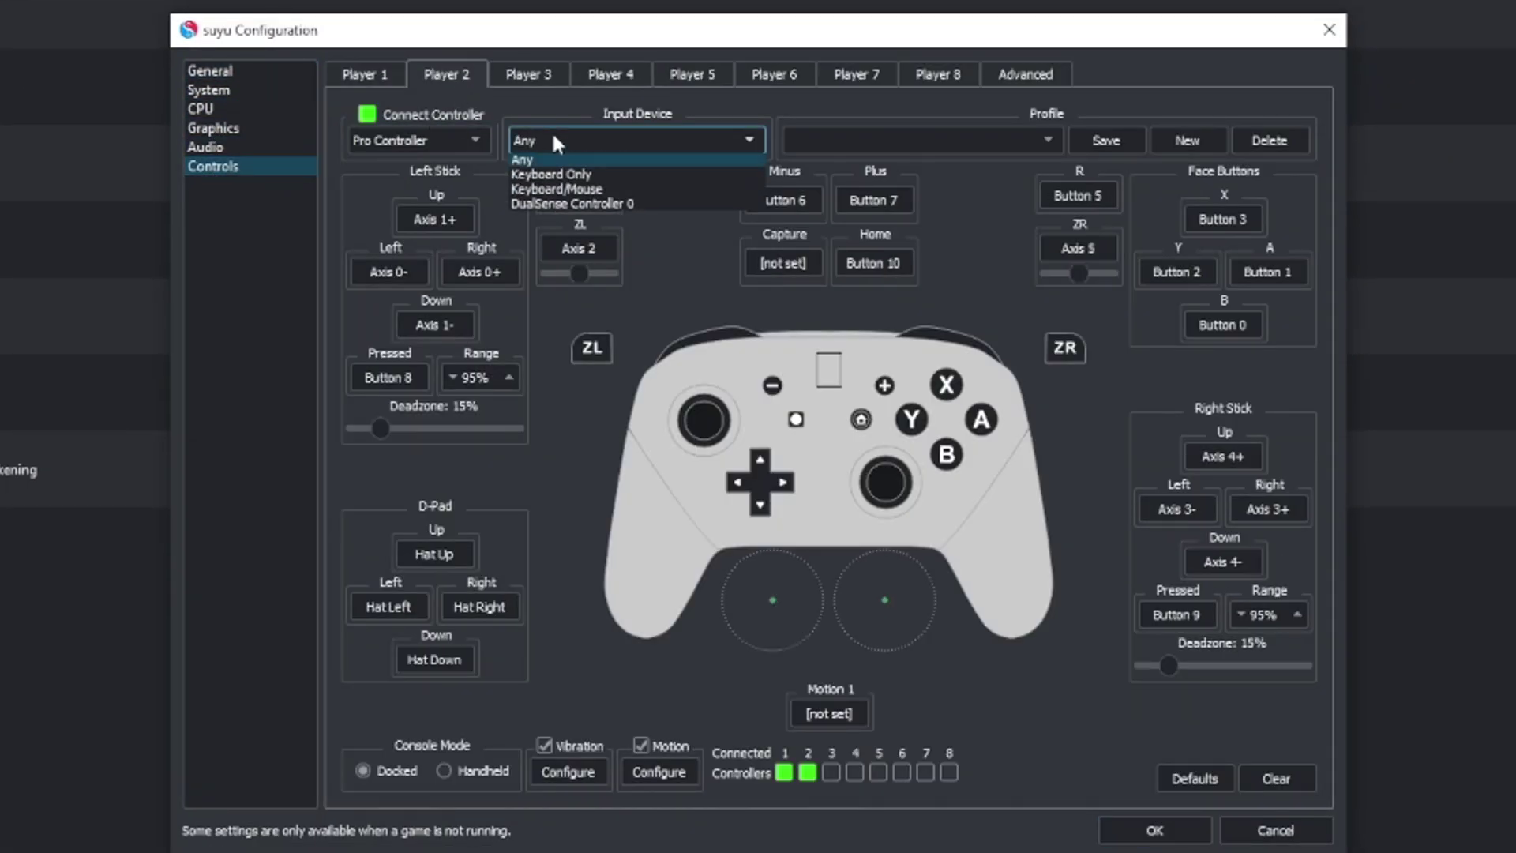
left_click(563, 111)
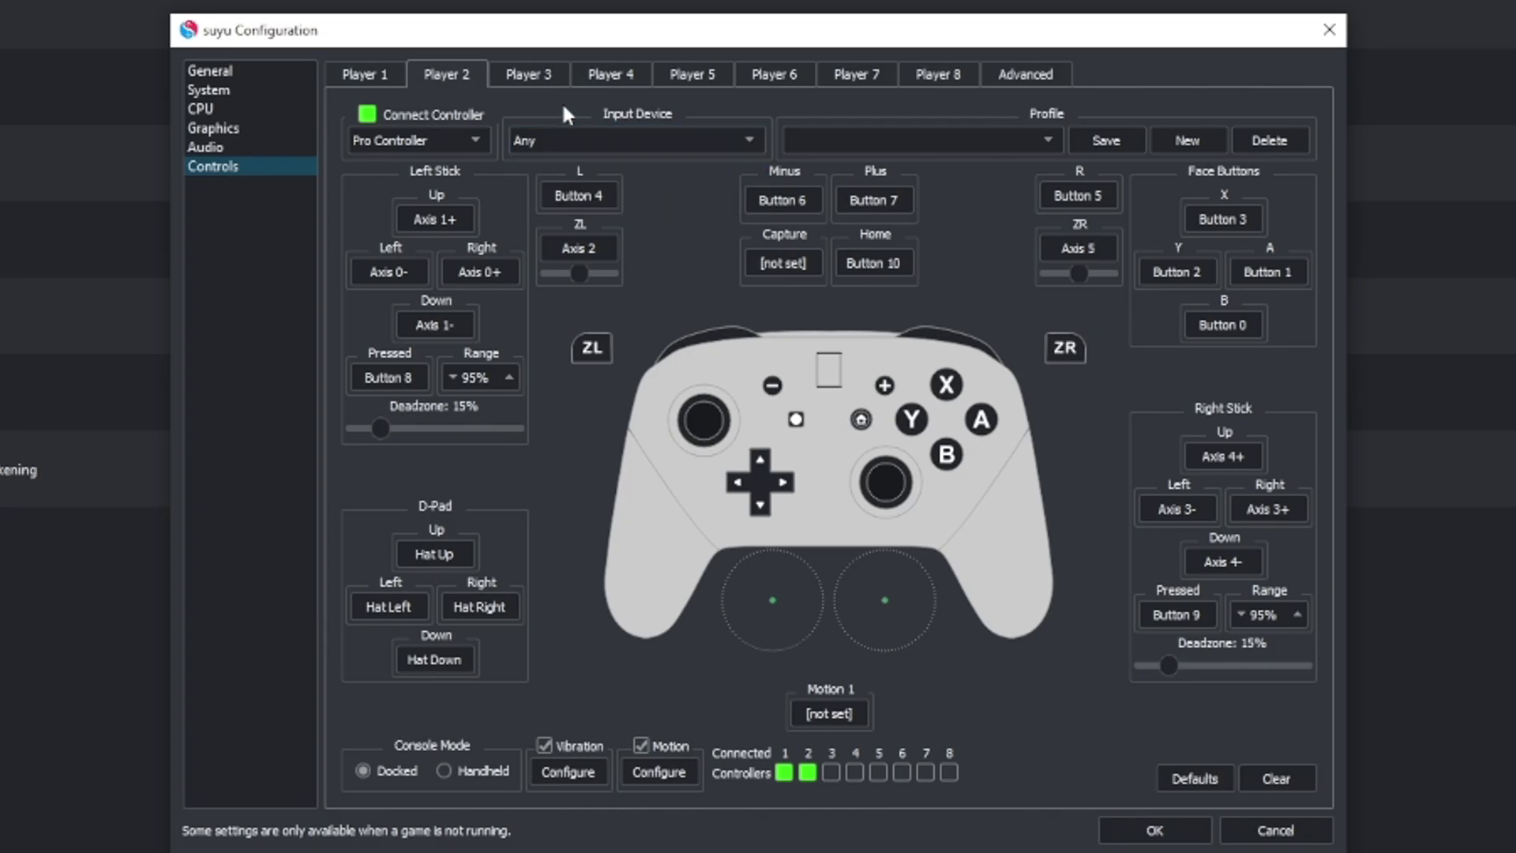
Step: Reconnect Player 2 as a Pro Controller using Xbox 360 Controller 0
left_click(374, 113)
left_click(385, 116)
left_click(447, 139)
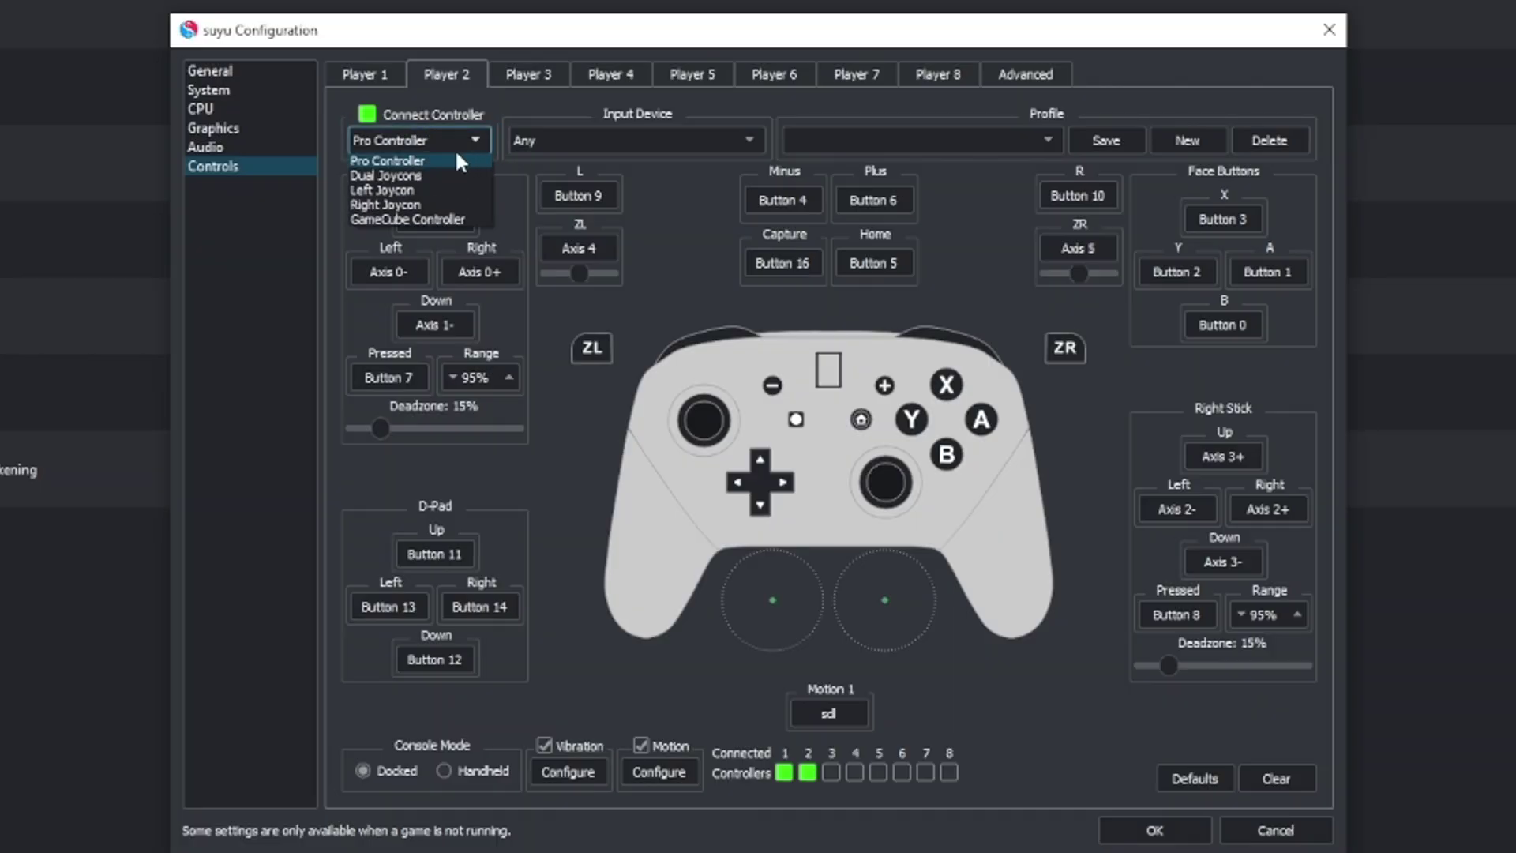
left_click(454, 149)
left_click(560, 141)
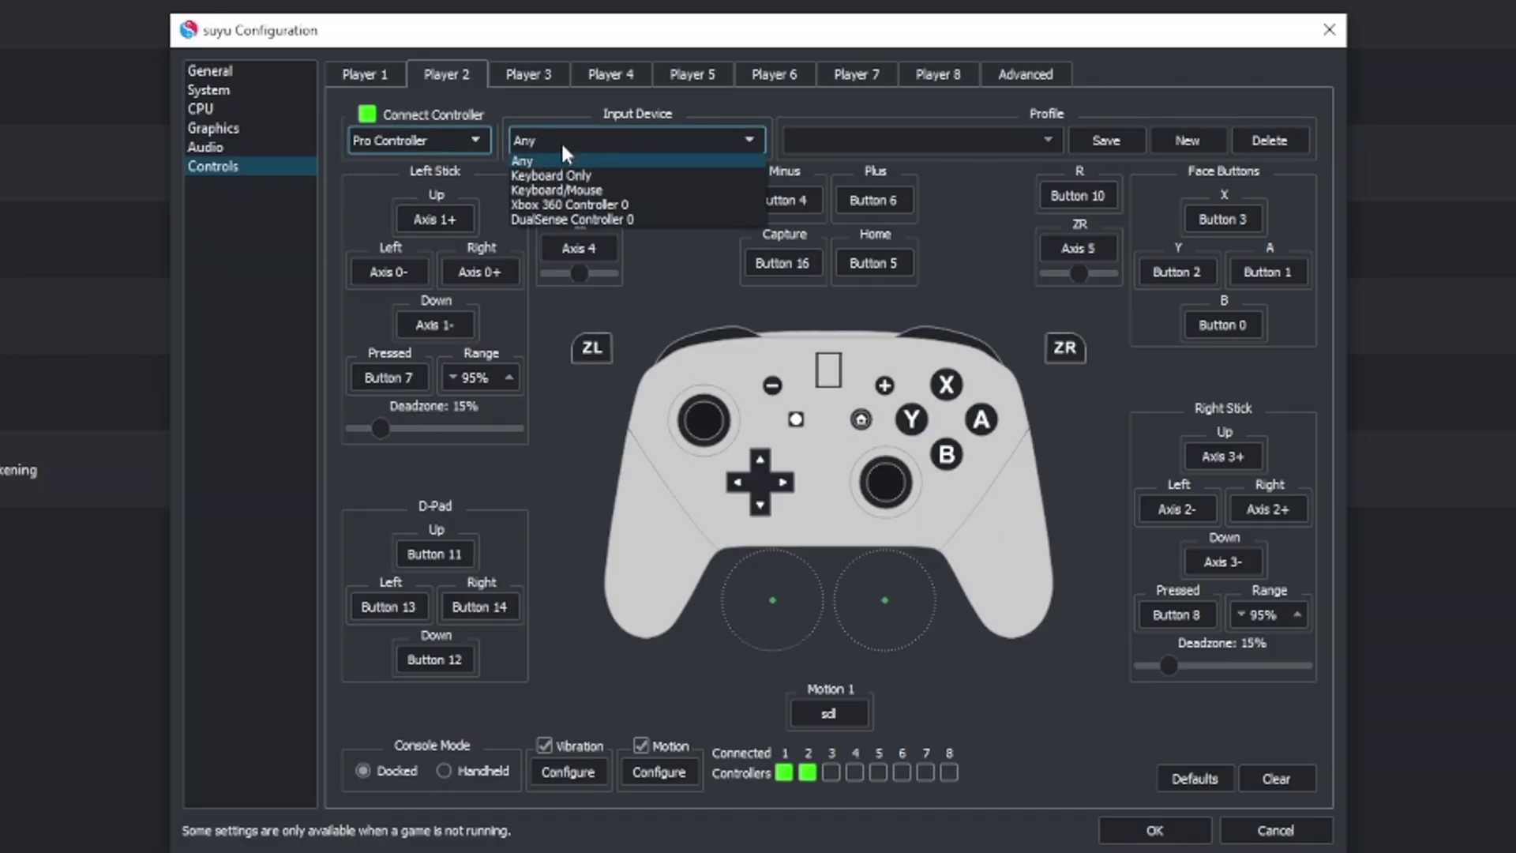
left_click(578, 206)
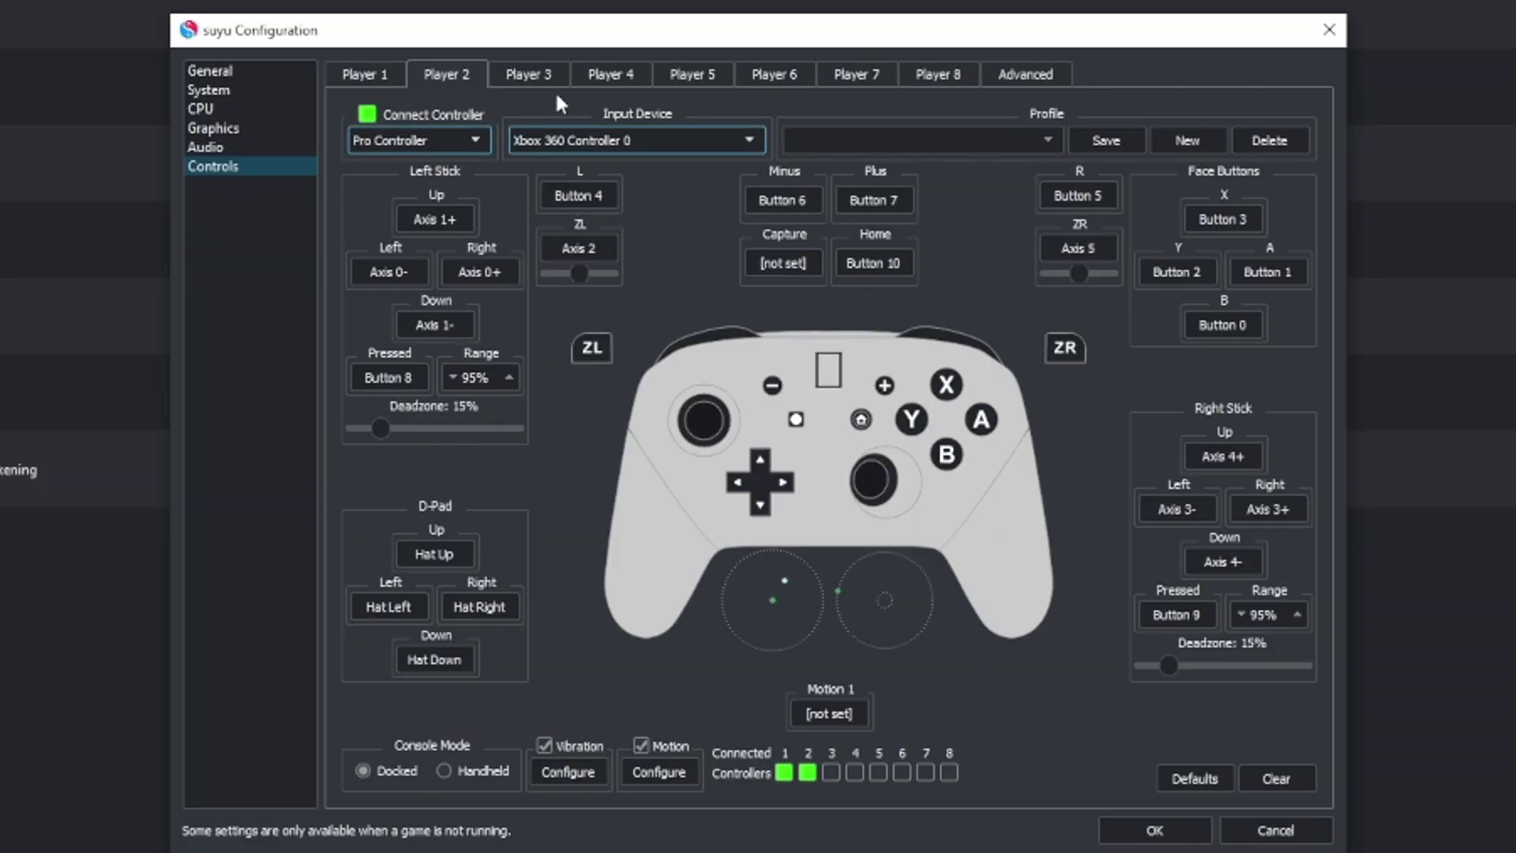